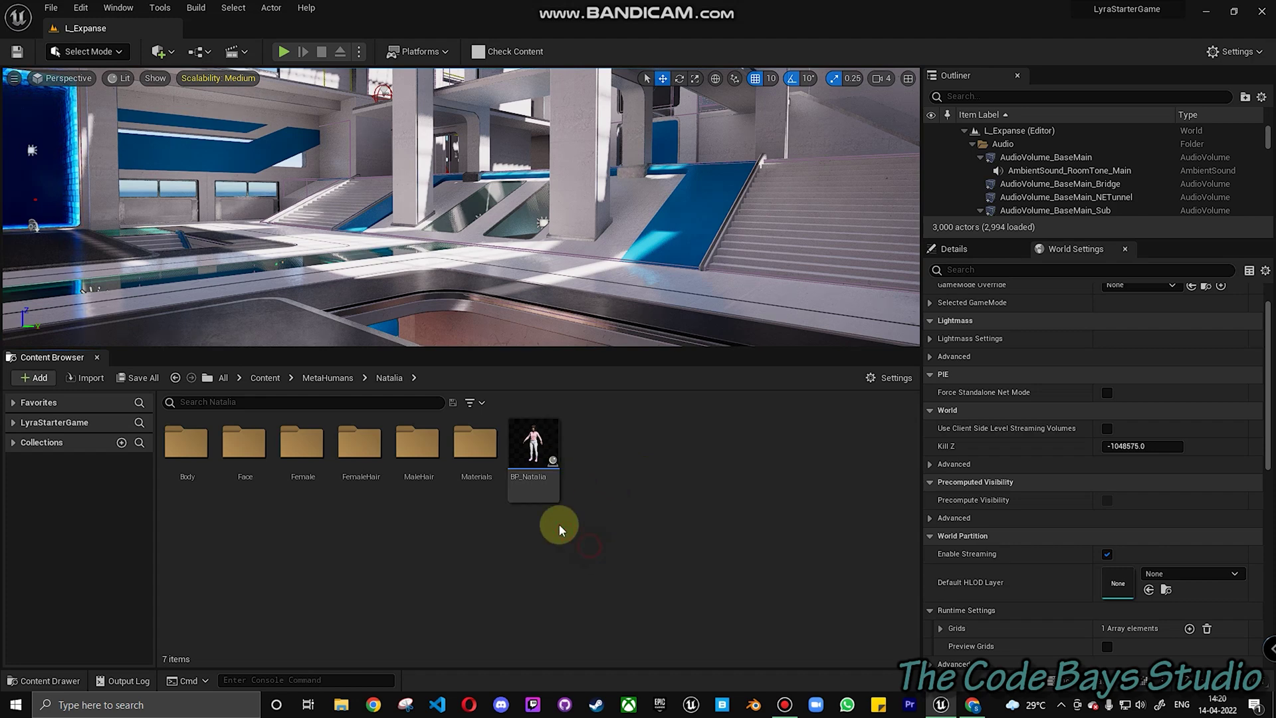
pyautogui.click(163, 51)
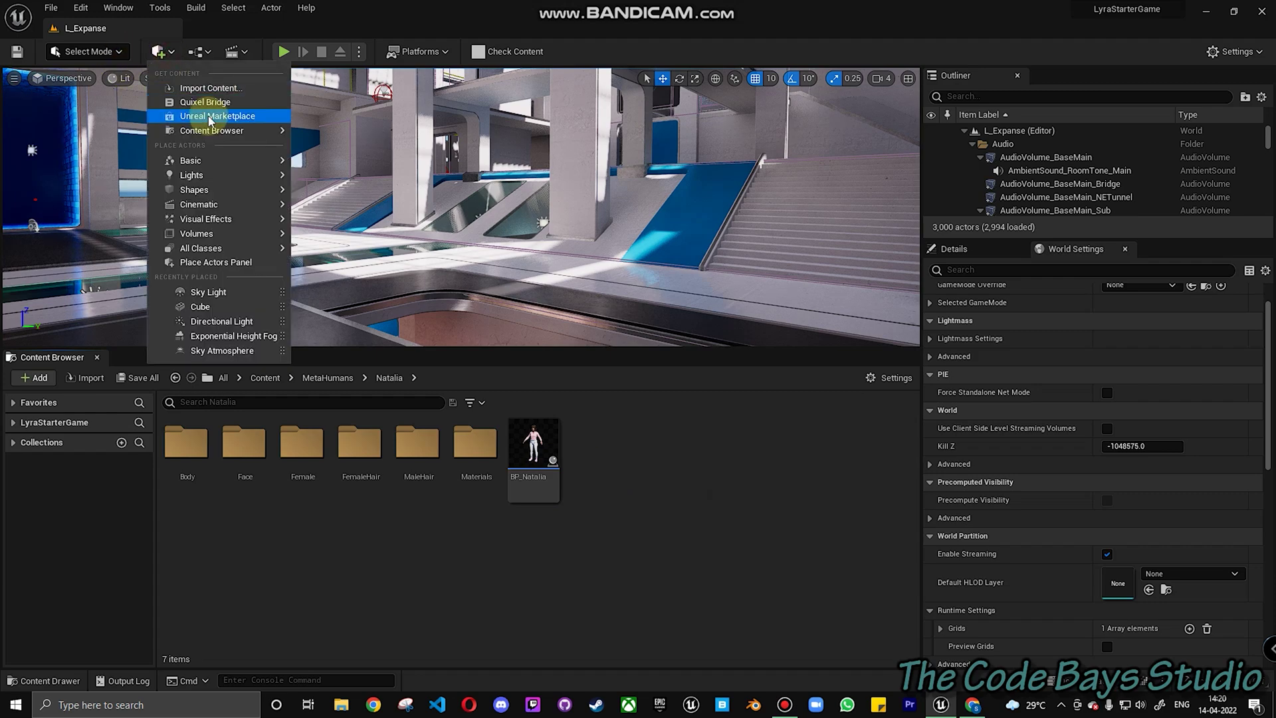
pyautogui.click(213, 105)
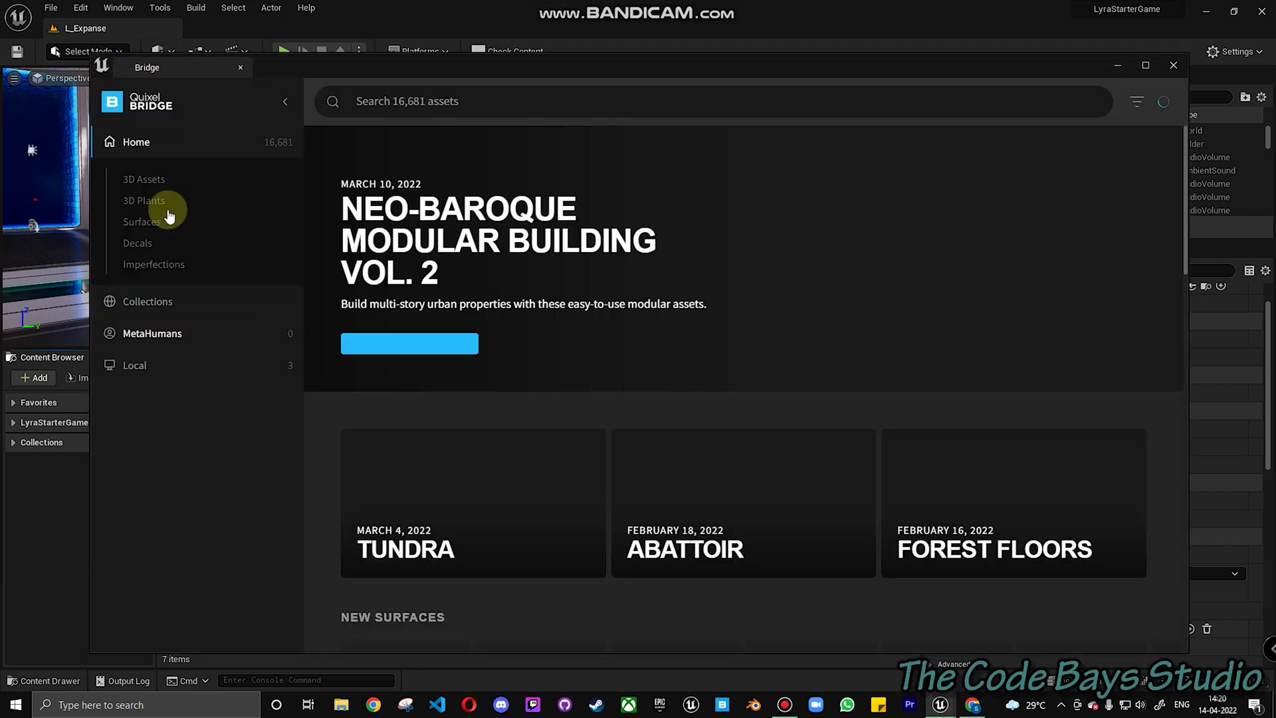
pyautogui.click(165, 206)
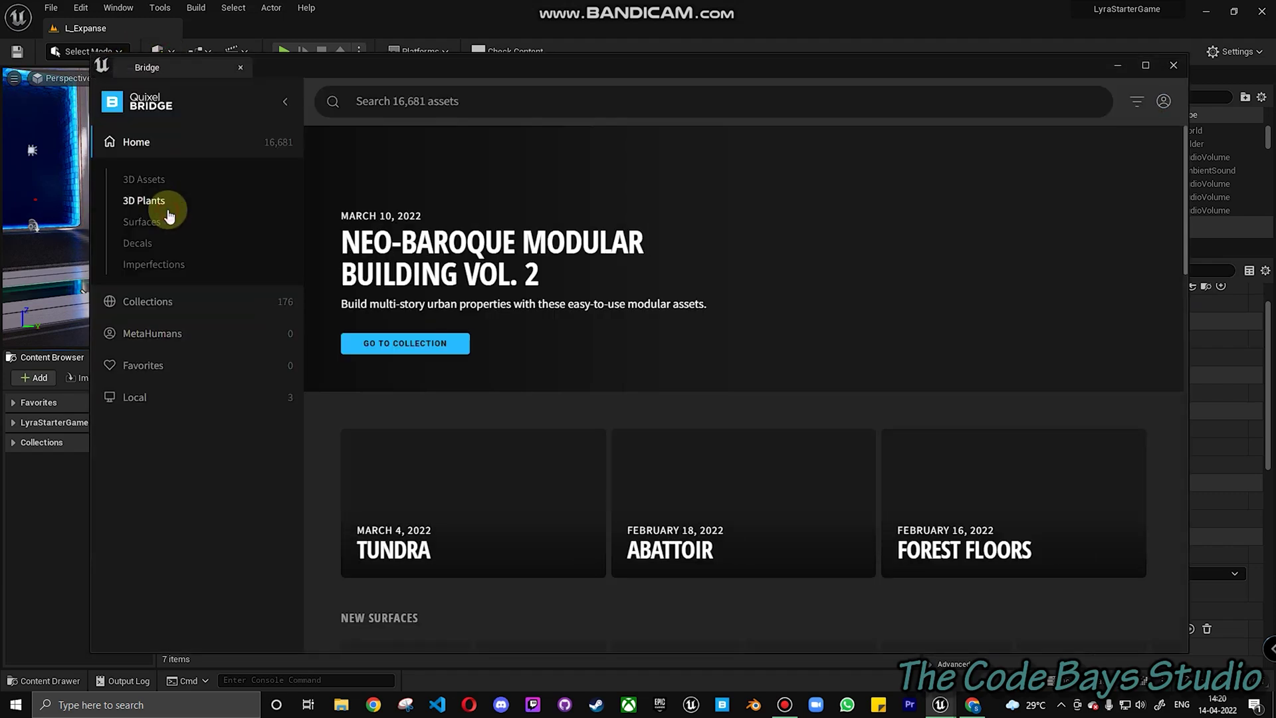
pyautogui.scroll(-1, 212, 598)
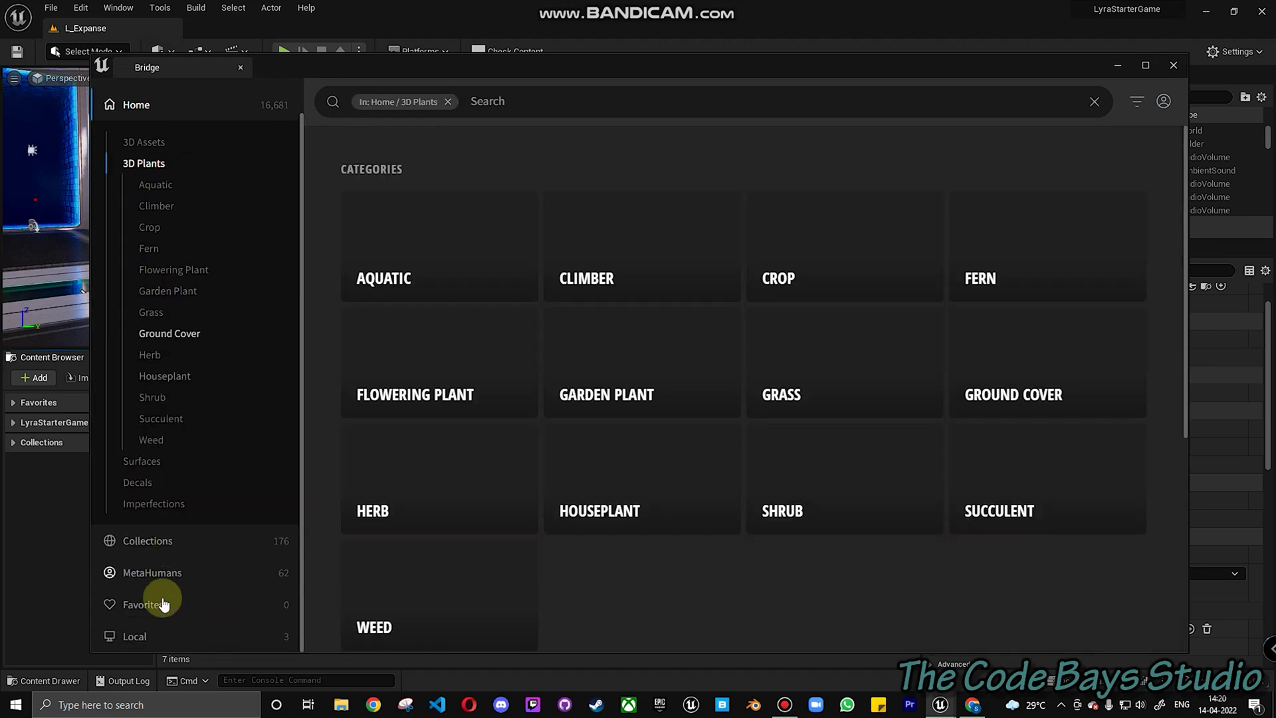
pyautogui.click(170, 572)
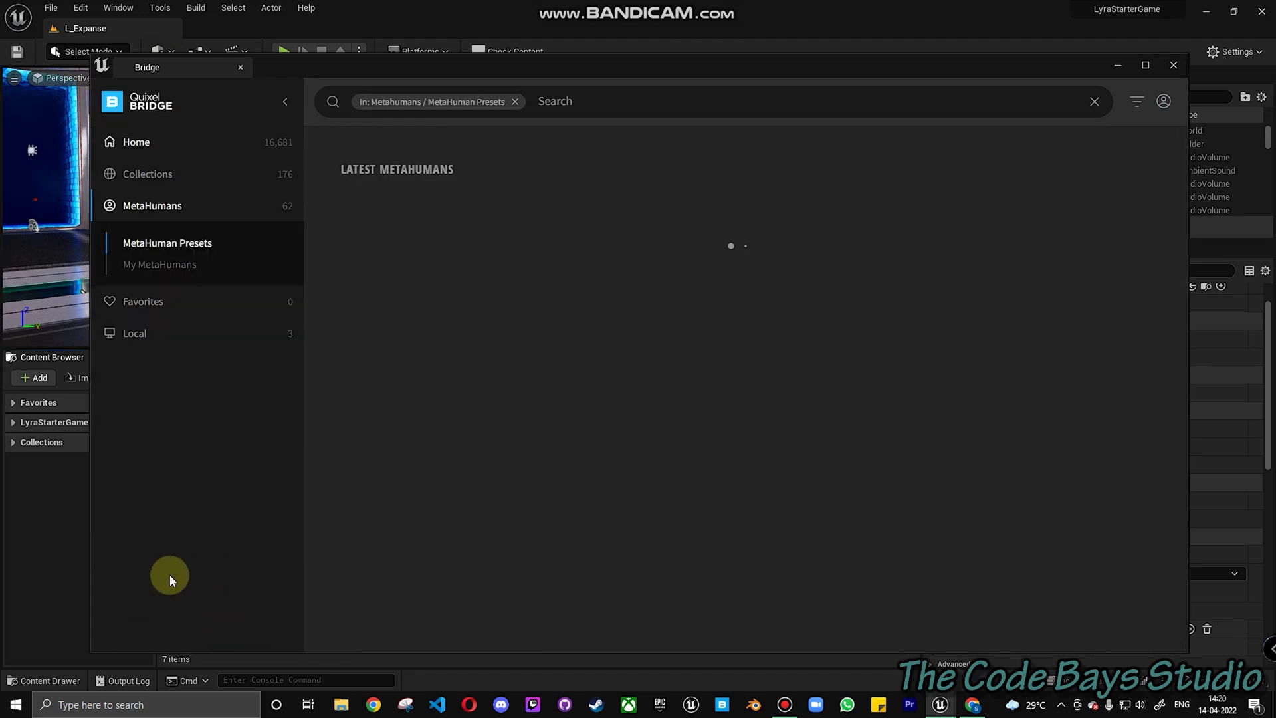
pyautogui.click(155, 266)
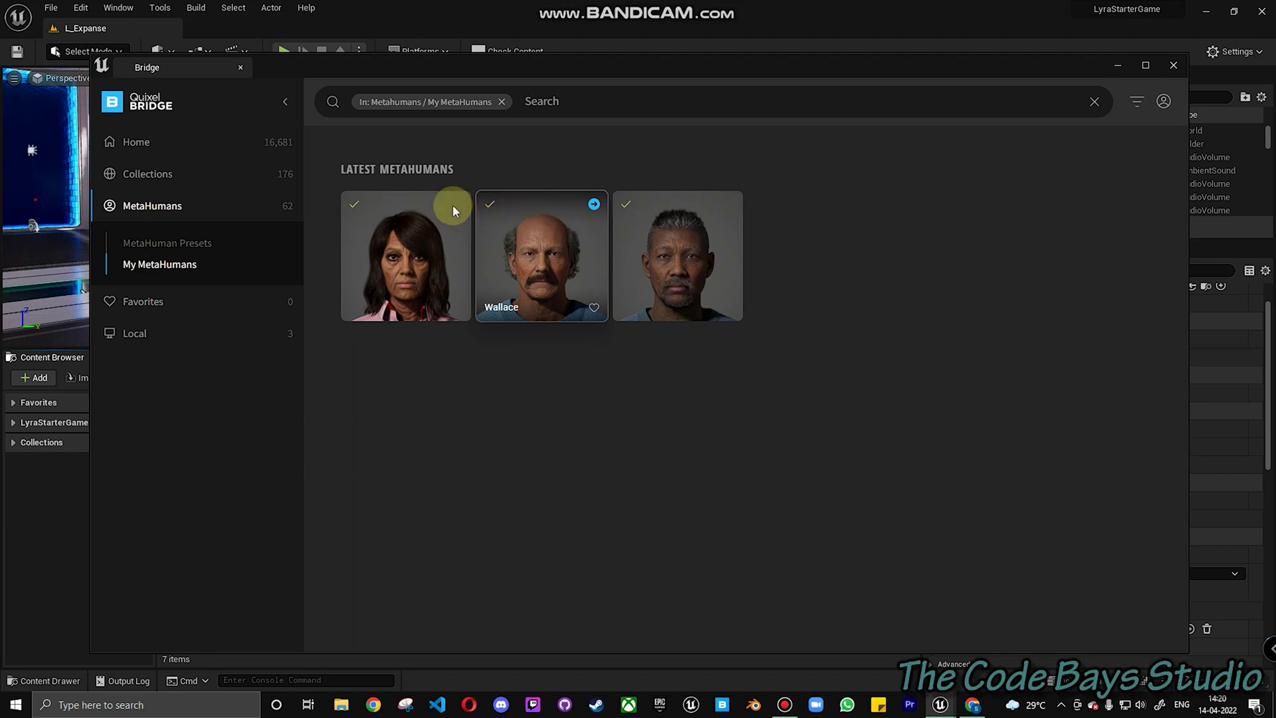
pyautogui.click(392, 255)
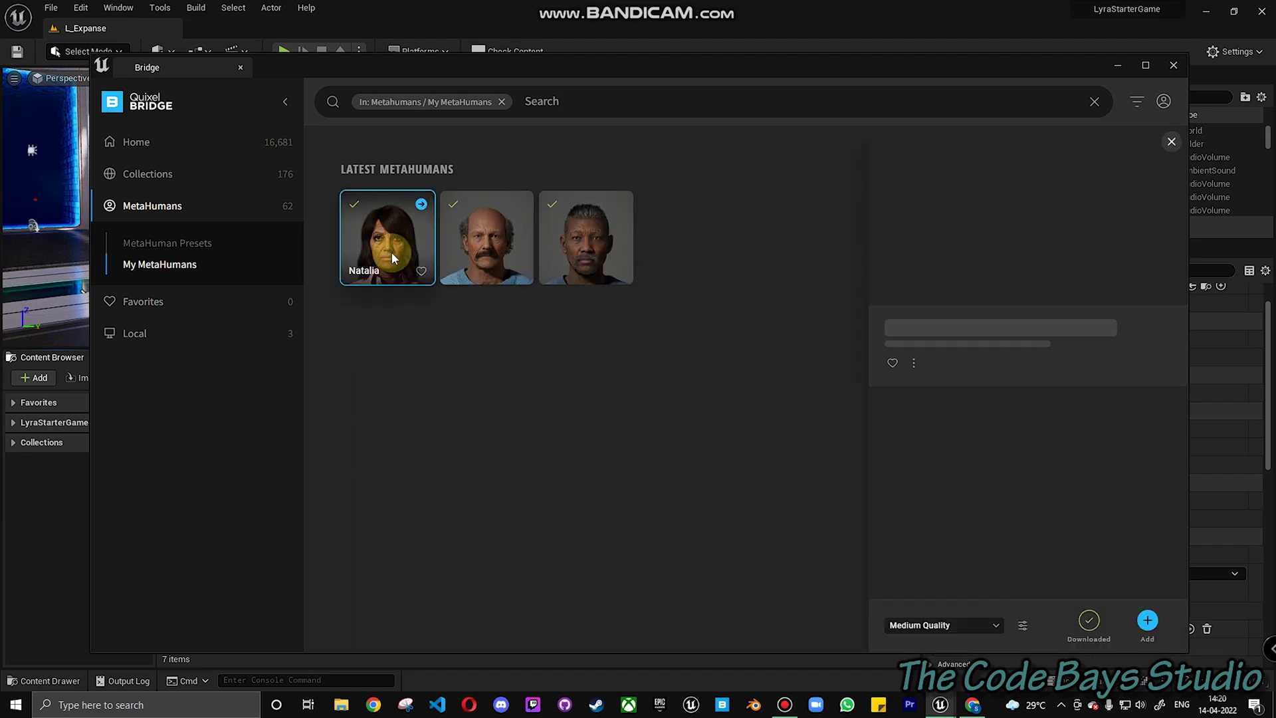
pyautogui.click(977, 623)
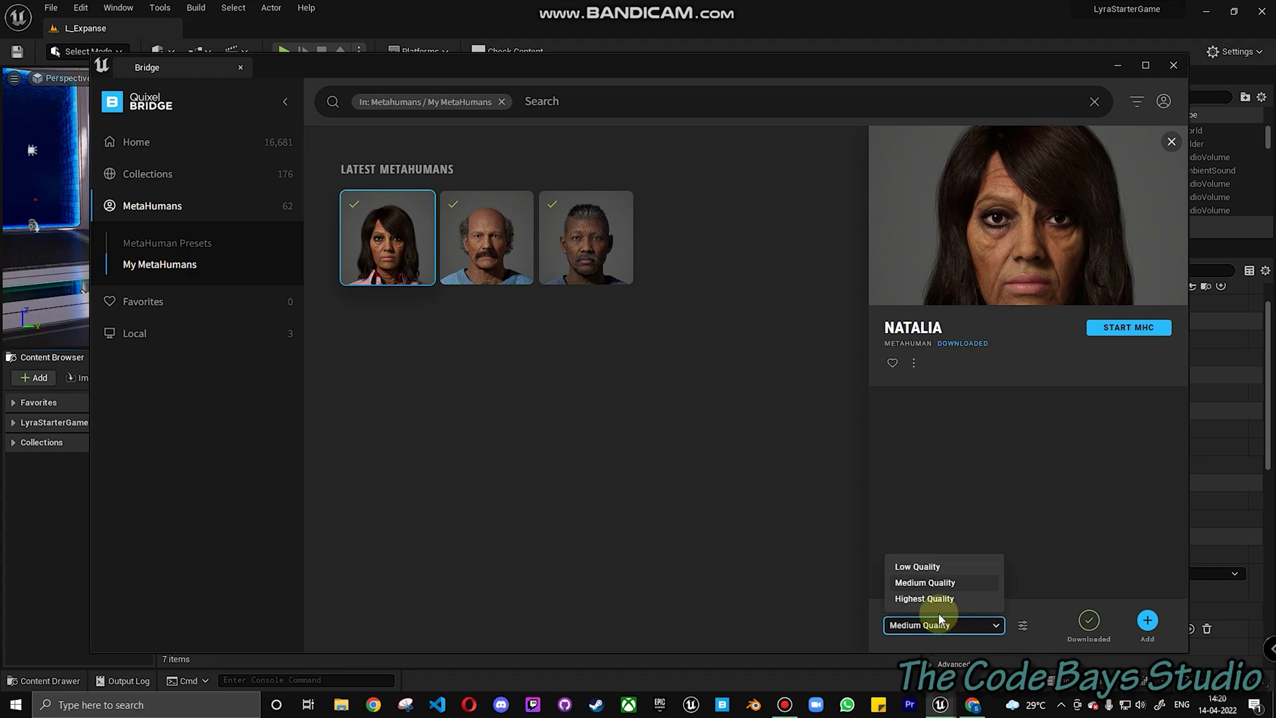
pyautogui.click(1015, 500)
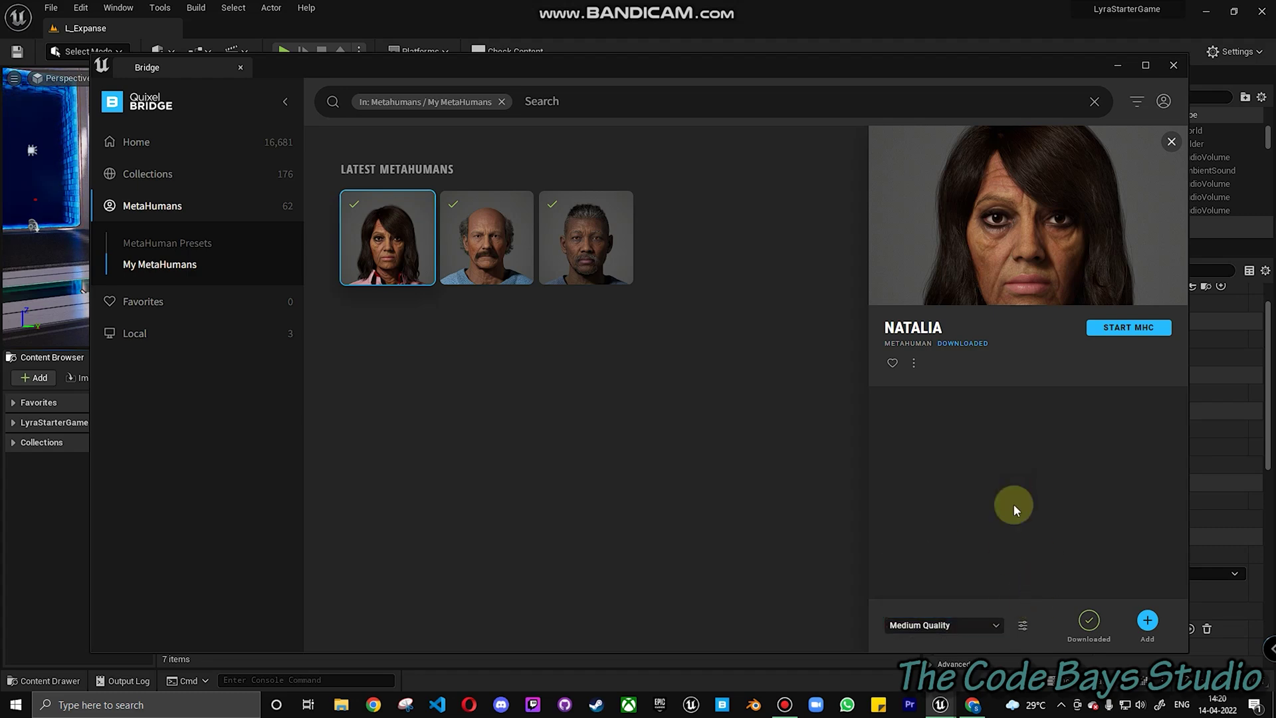
pyautogui.click(1175, 66)
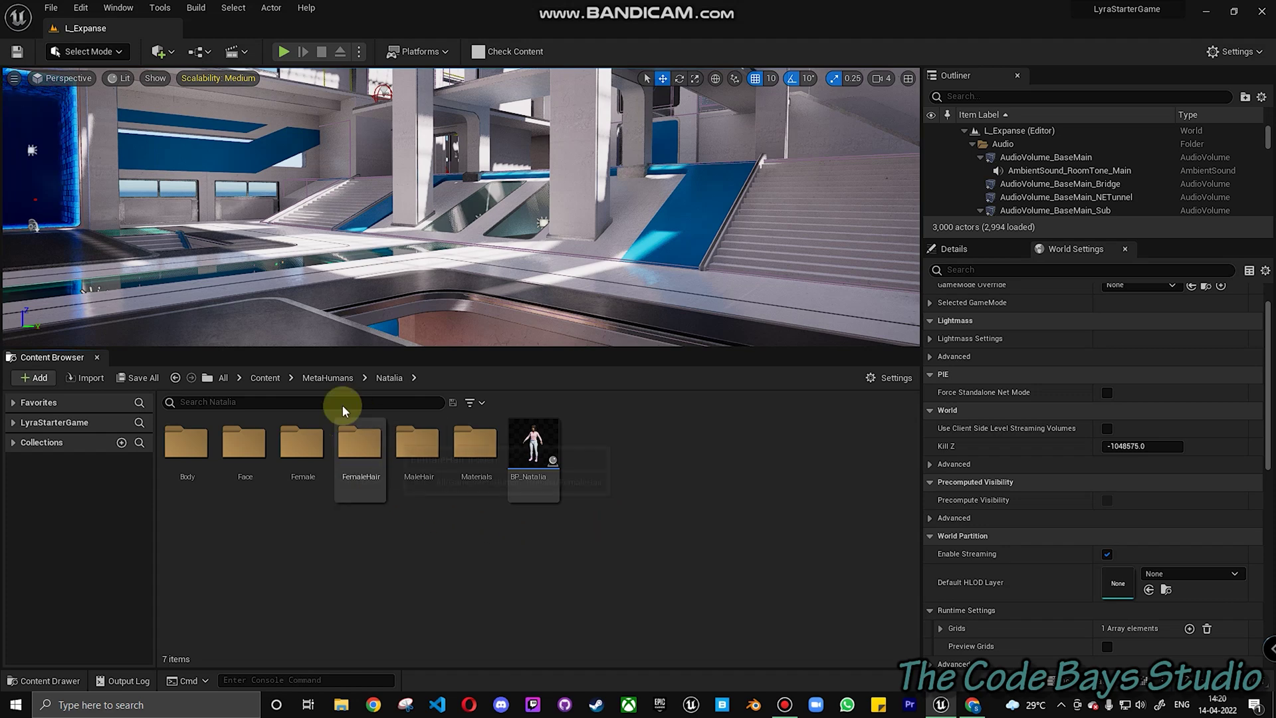
# Return to the Natalia folder, lower the Content Browser splitter, and open BP_Natalia
pyautogui.click(330, 378)
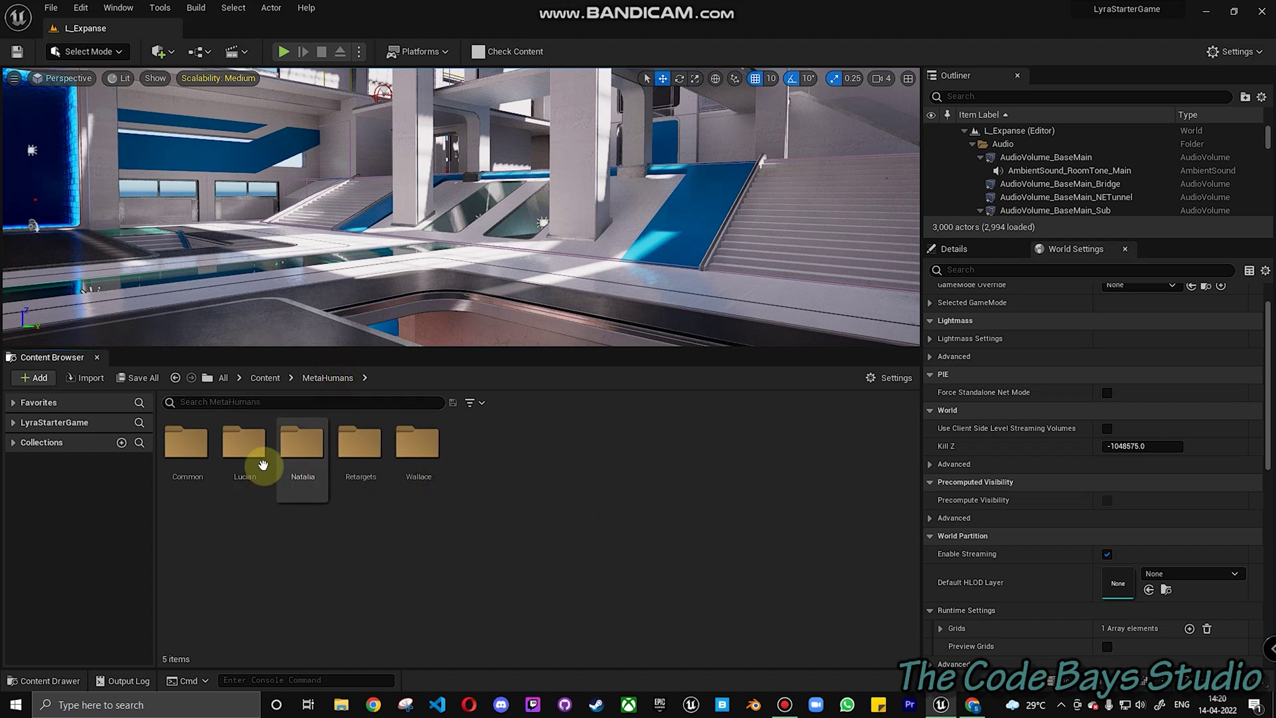
pyautogui.doubleClick(303, 443)
pyautogui.moveTo(532, 455)
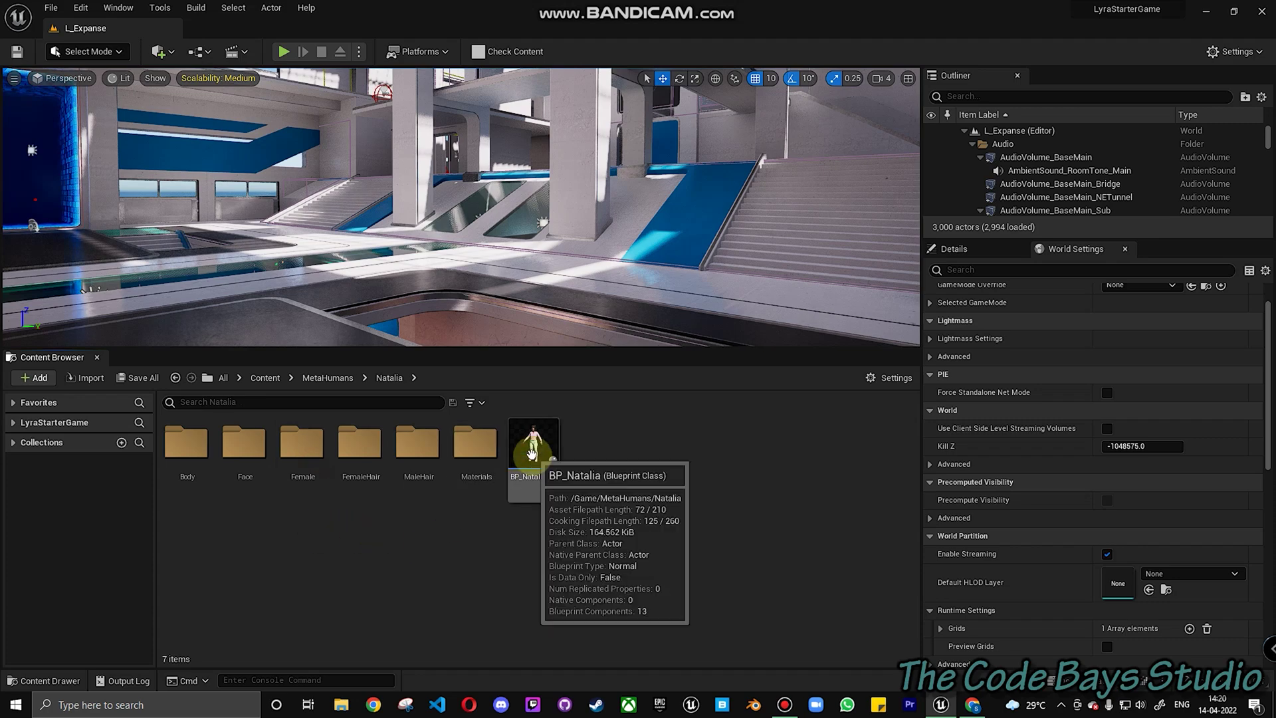
pyautogui.moveTo(565, 350); pyautogui.dragTo(563, 468)
pyautogui.click(528, 555)
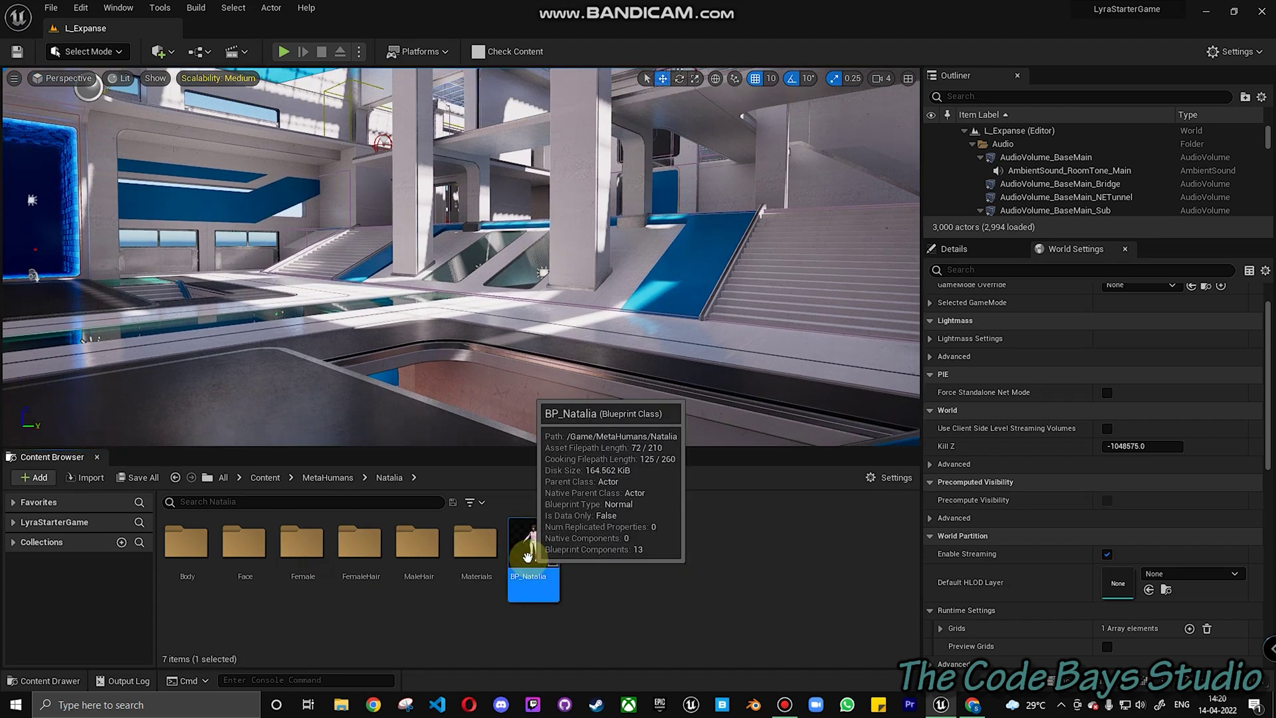
pyautogui.doubleClick(529, 556)
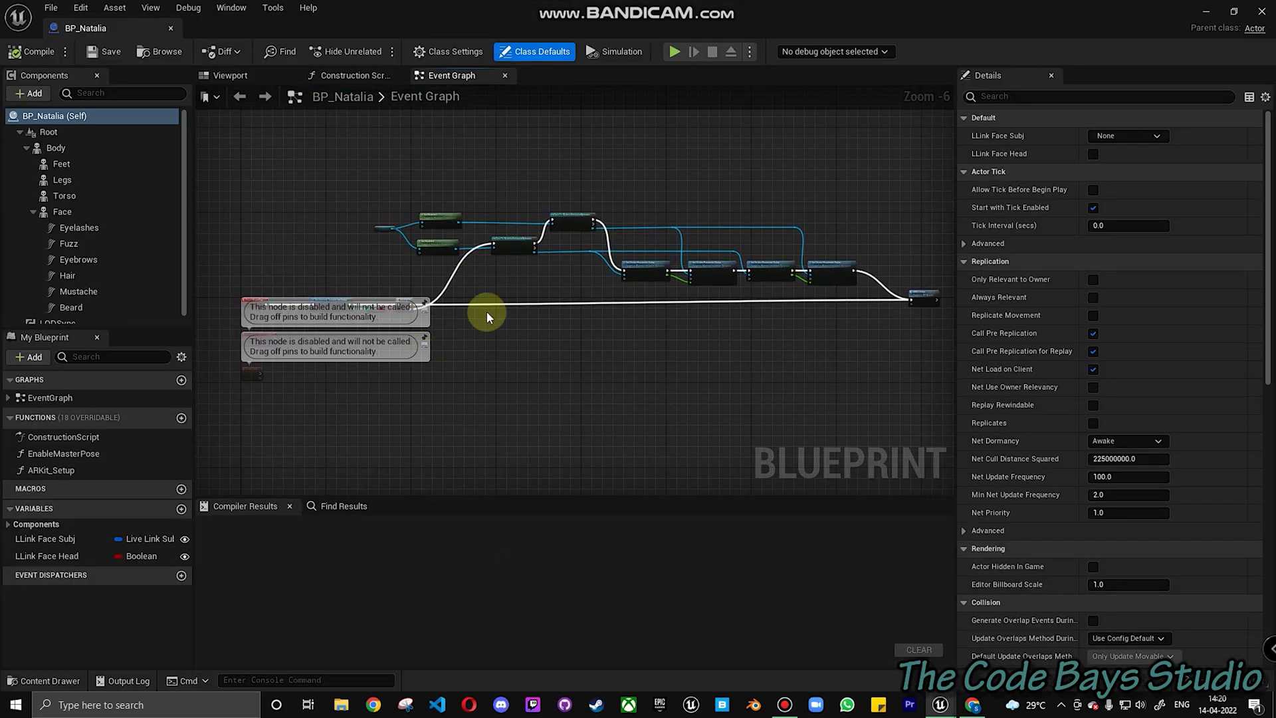
# Frame the Natalia character in the Viewport preview, inspect its Body component, then minimize the editor
pyautogui.scroll(-1, 448, 312)
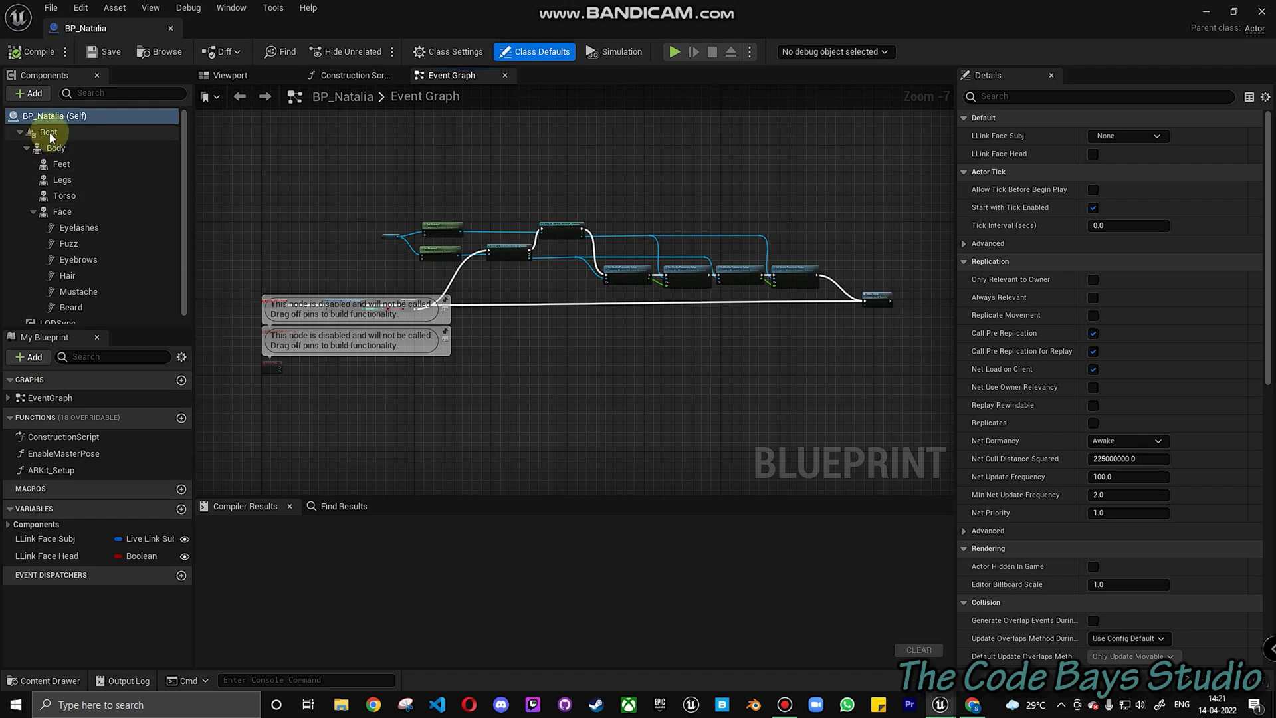
pyautogui.click(227, 75)
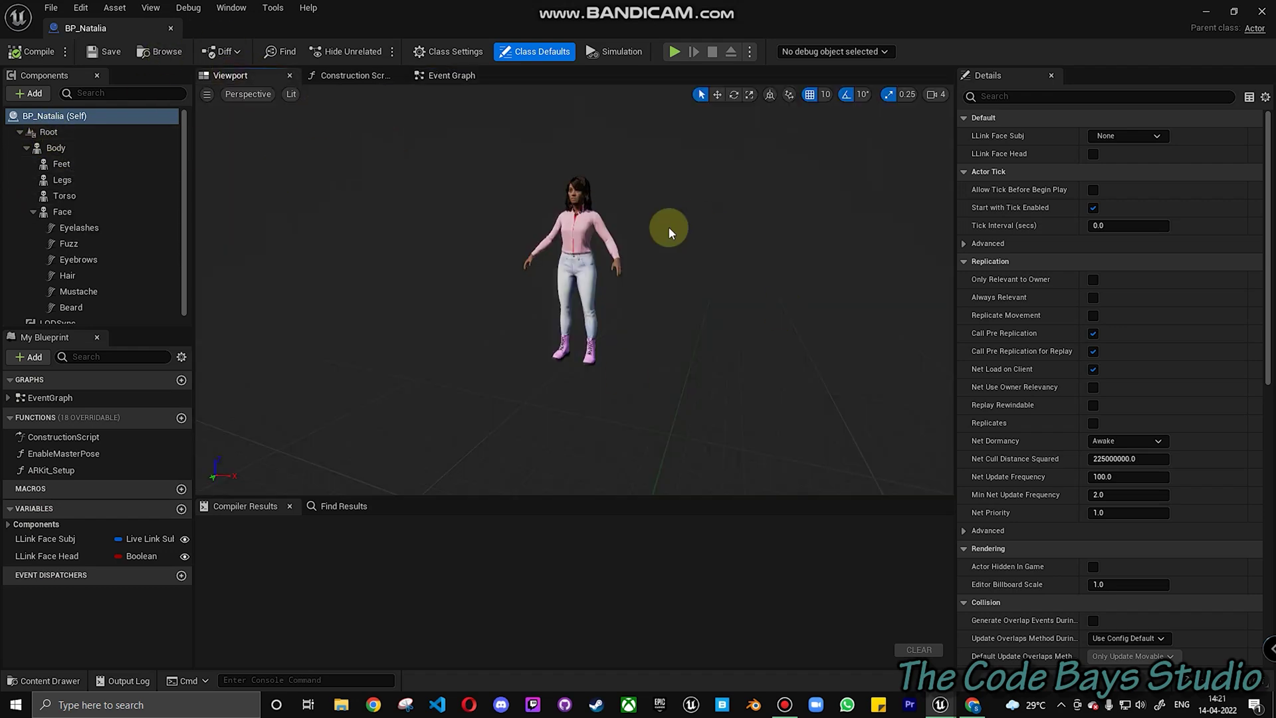
pyautogui.moveTo(655, 238); pyautogui.dragTo(618, 225)
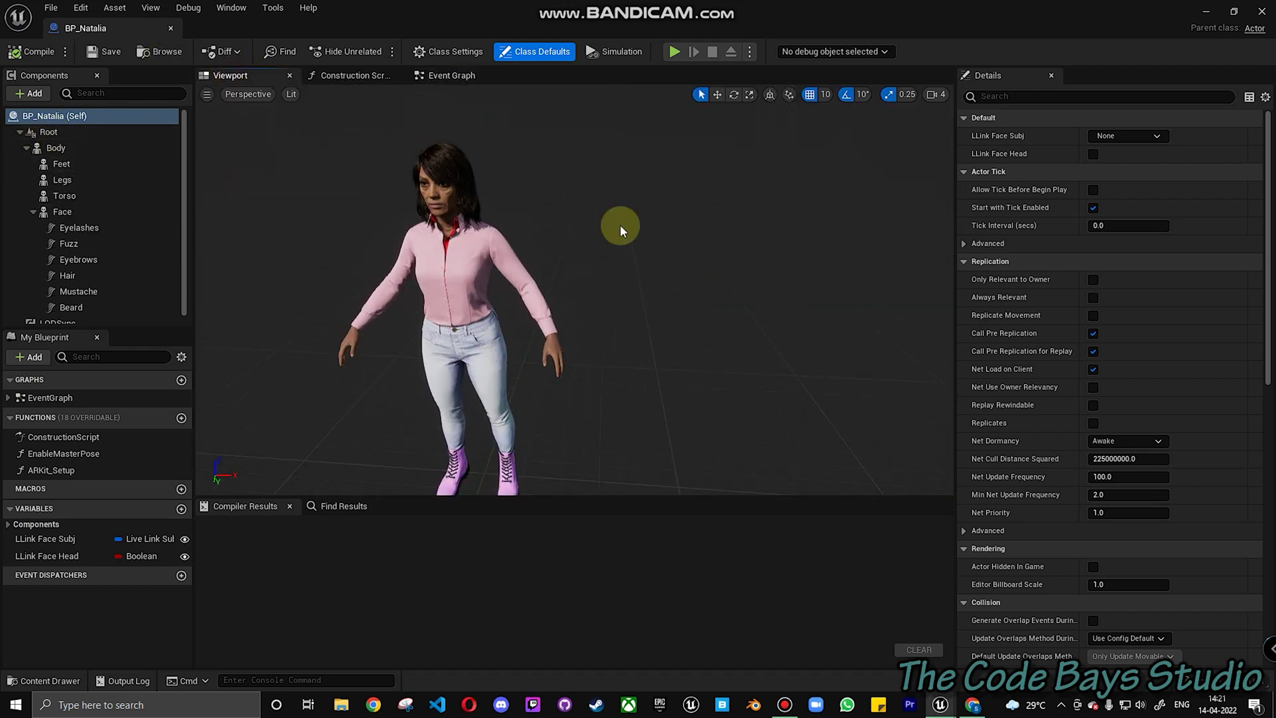
pyautogui.moveTo(458, 161); pyautogui.dragTo(432, 153)
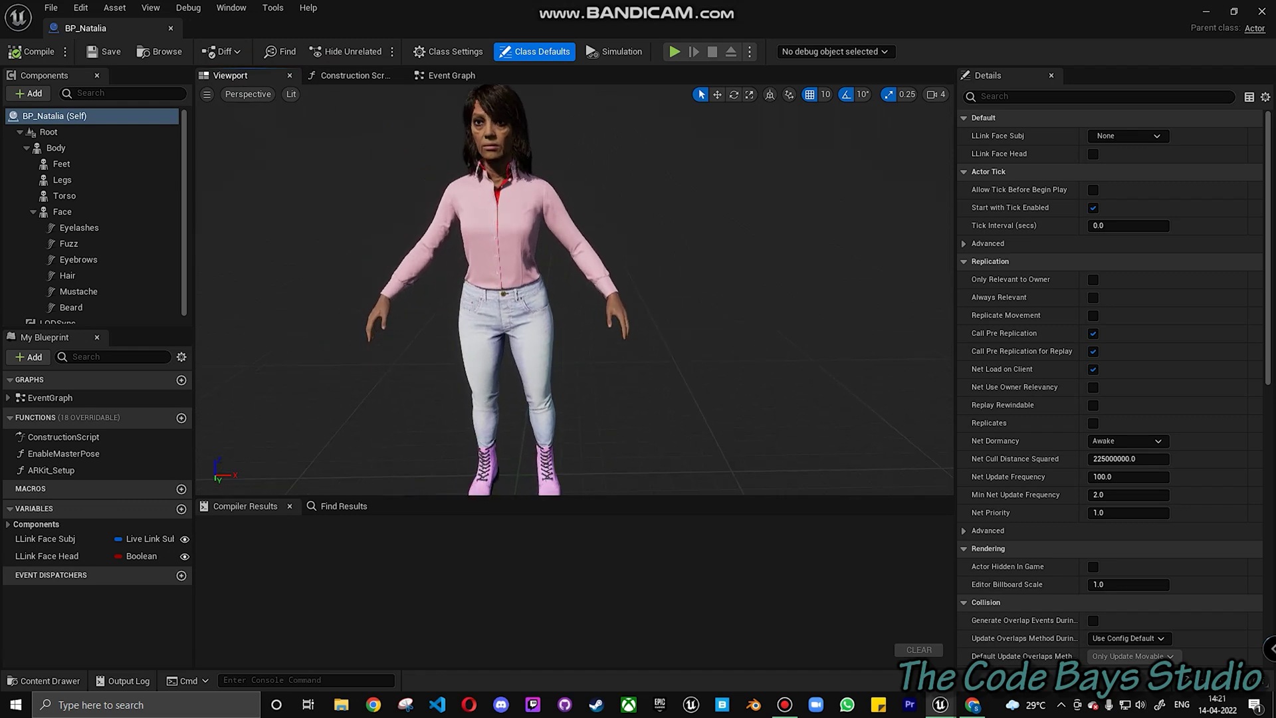
pyautogui.moveTo(518, 194); pyautogui.dragTo(512, 199)
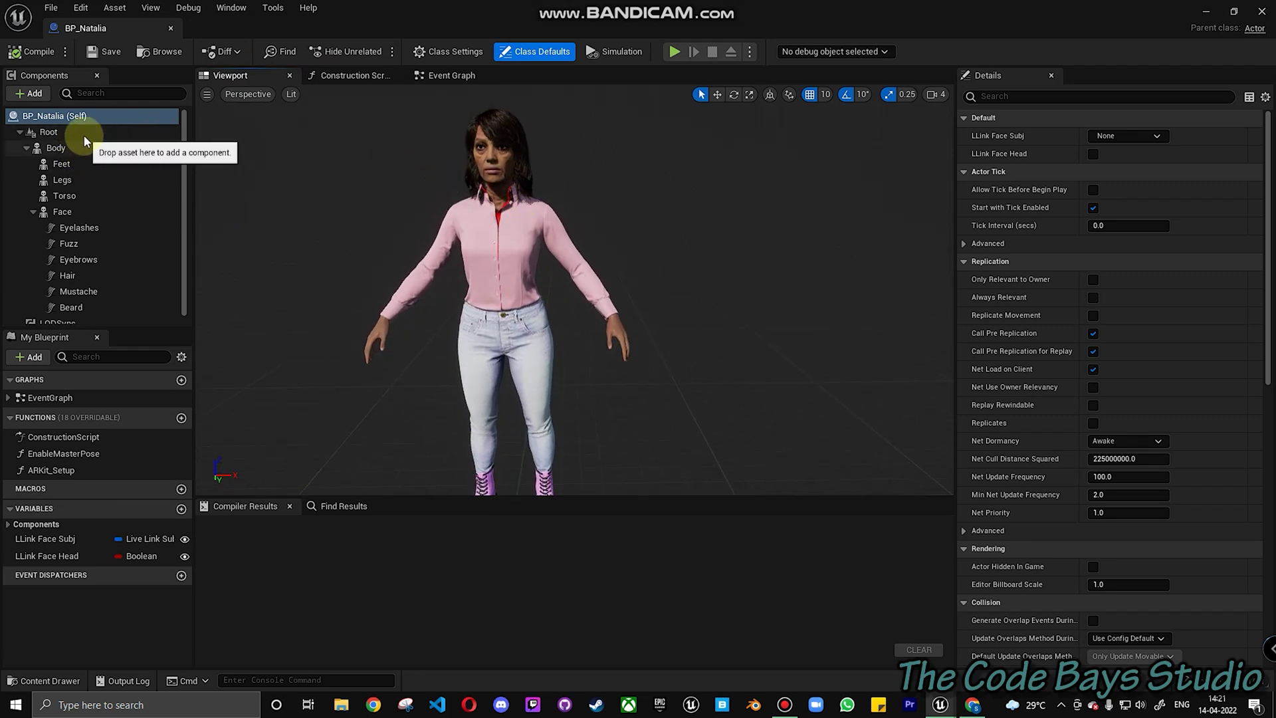
pyautogui.click(67, 147)
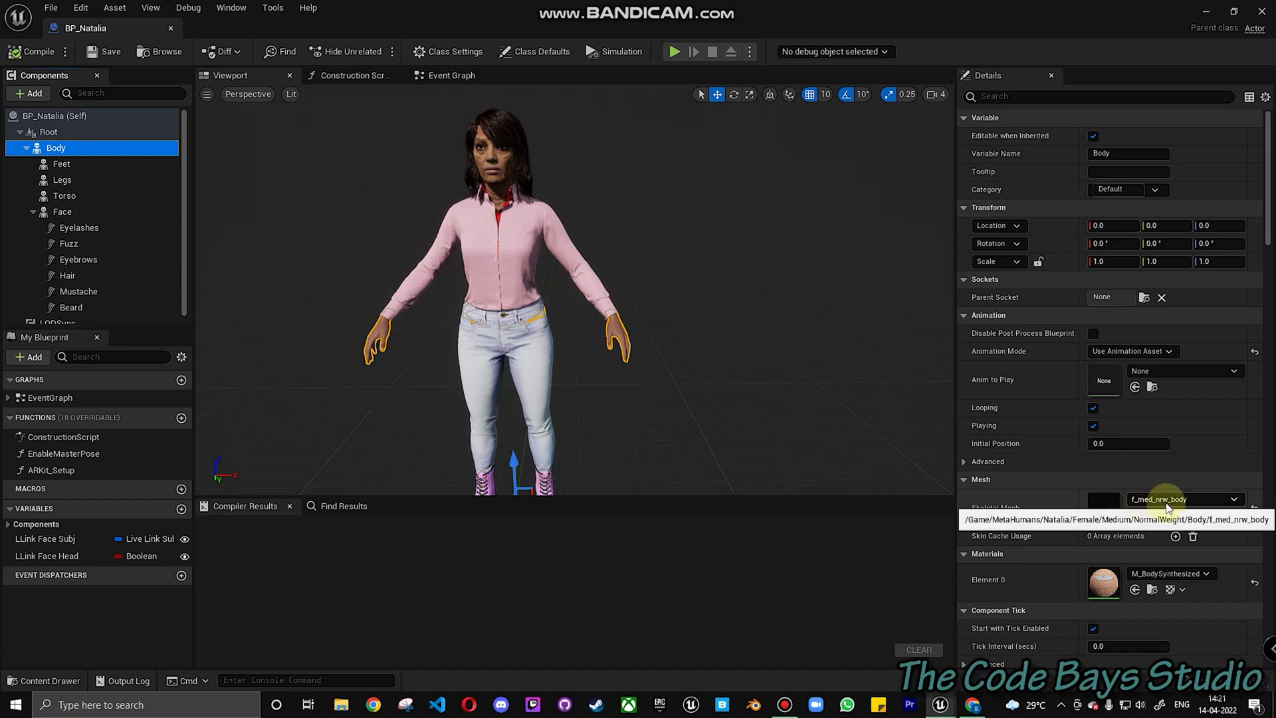
pyautogui.click(1204, 16)
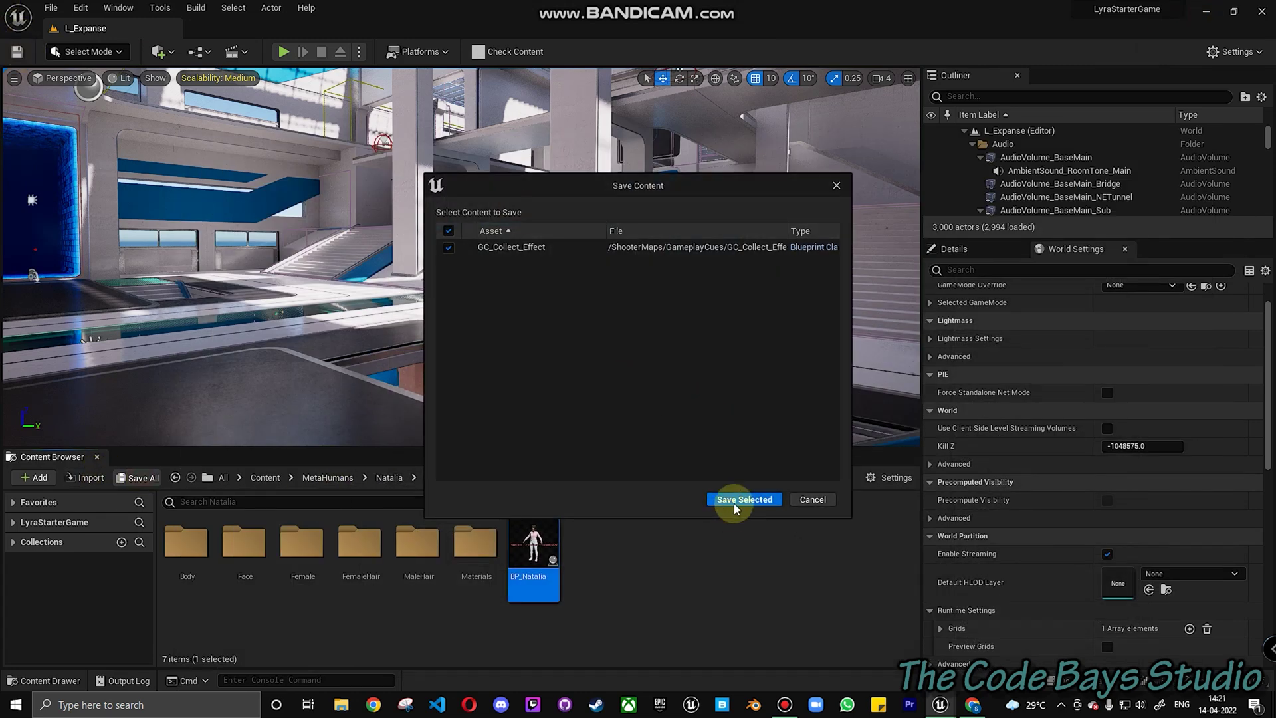
# Save the modified assets and return to the top-level Content folder
pyautogui.click(743, 500)
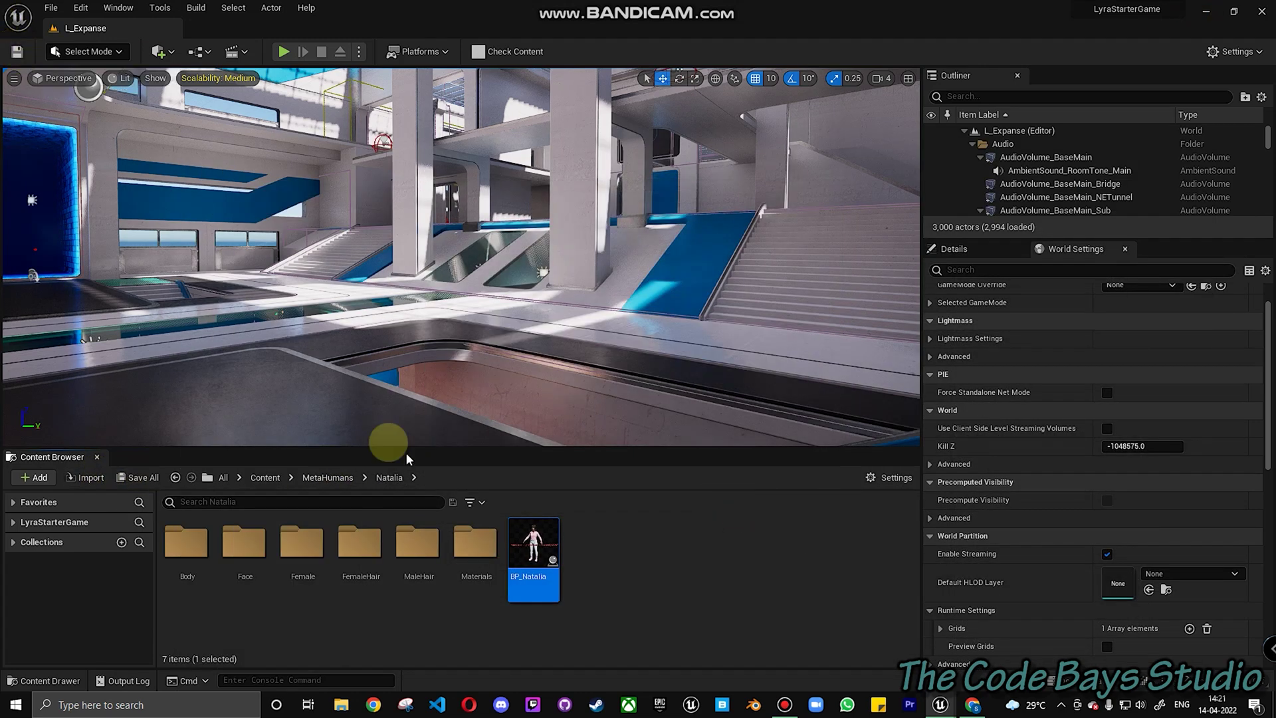
pyautogui.click(566, 560)
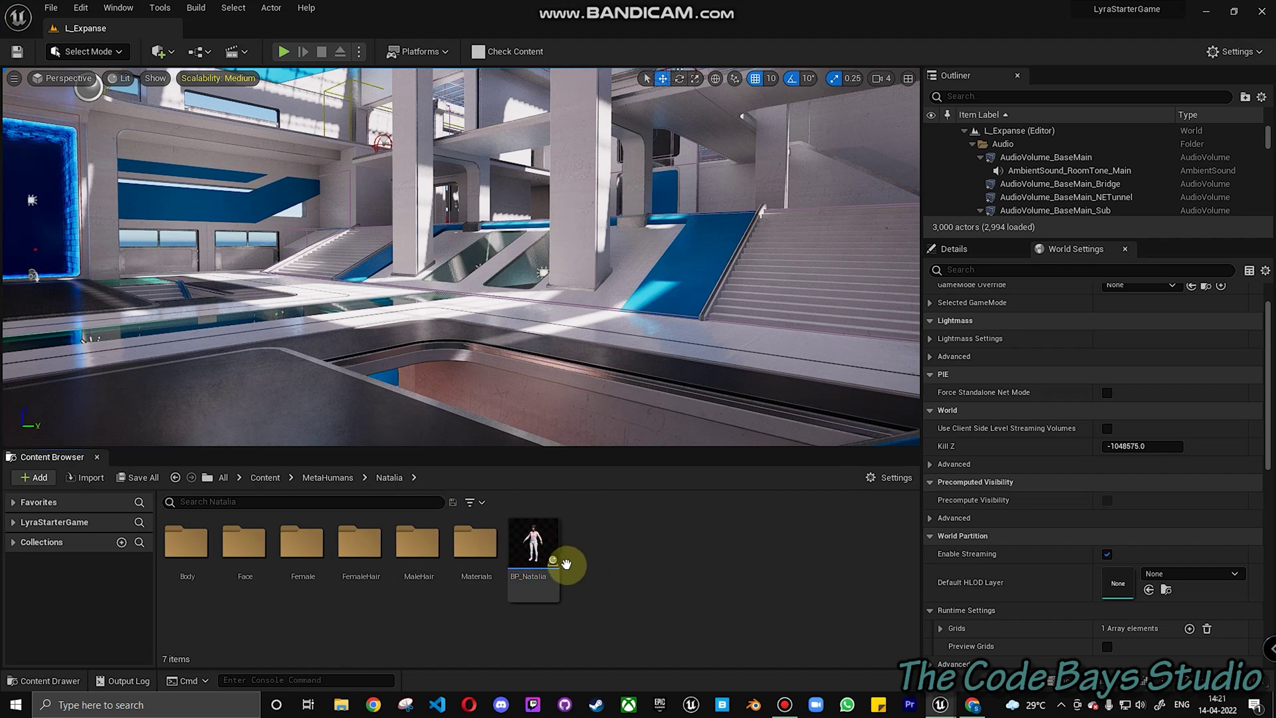
pyautogui.click(266, 479)
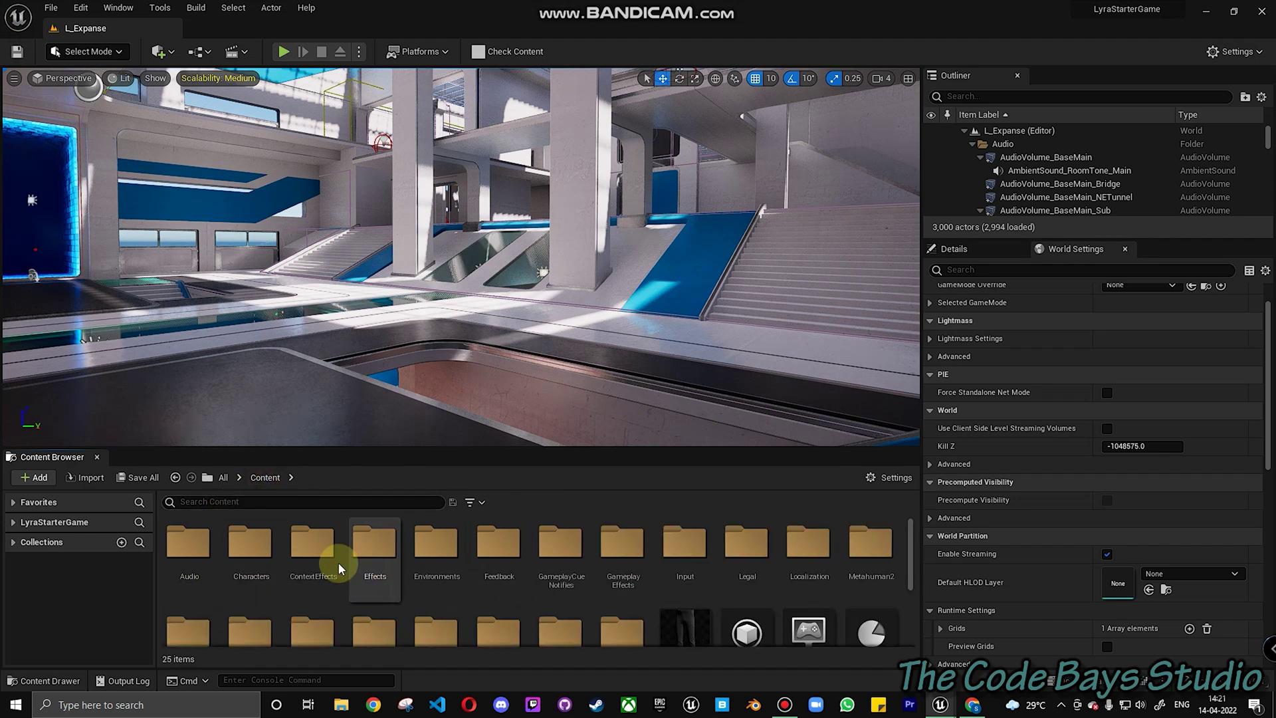
# Browse to Characters/Heroes/Mannequin_UE4/Animations and select ABP_UE4_Mannequin_Retarget
pyautogui.doubleClick(258, 565)
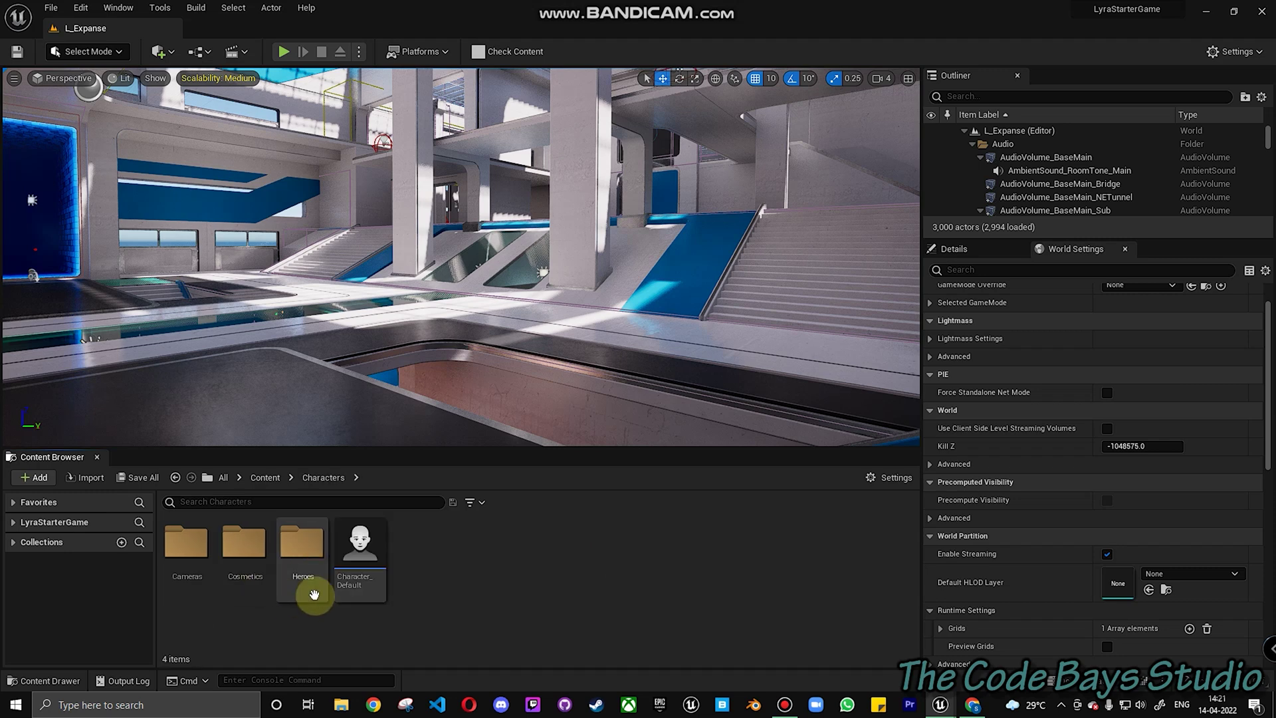
pyautogui.doubleClick(305, 557)
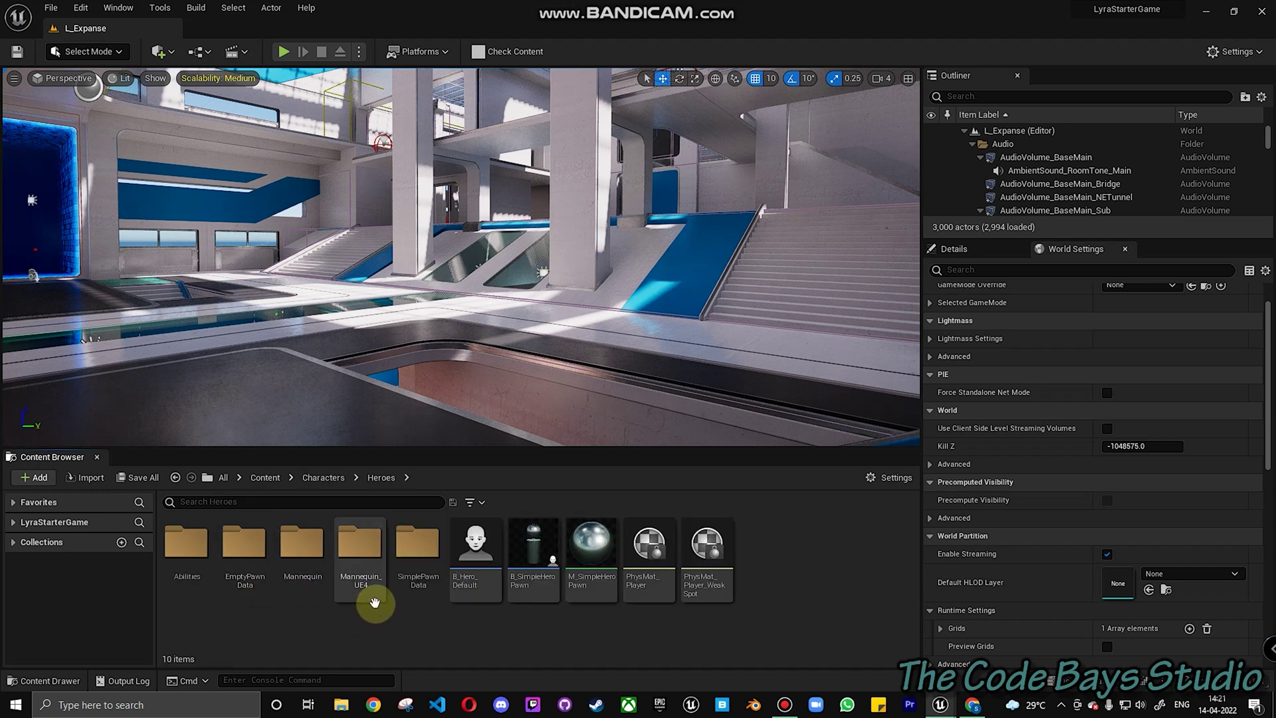
pyautogui.doubleClick(368, 556)
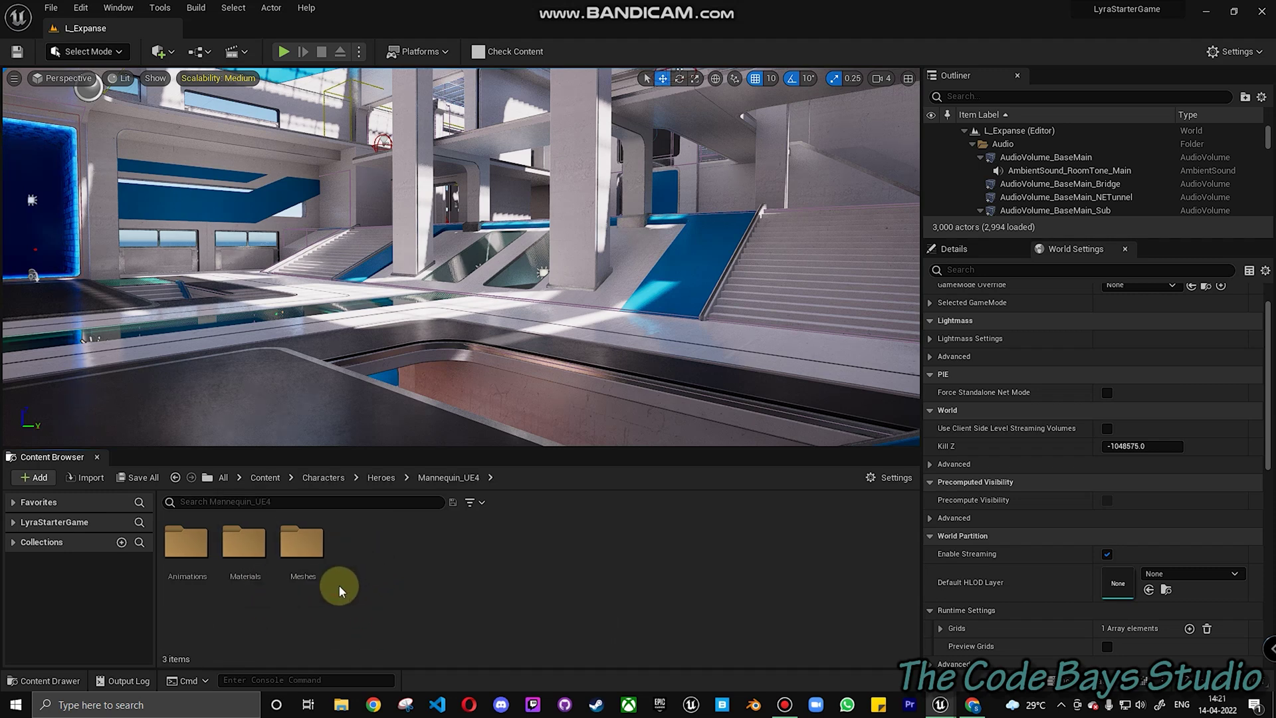
pyautogui.doubleClick(194, 558)
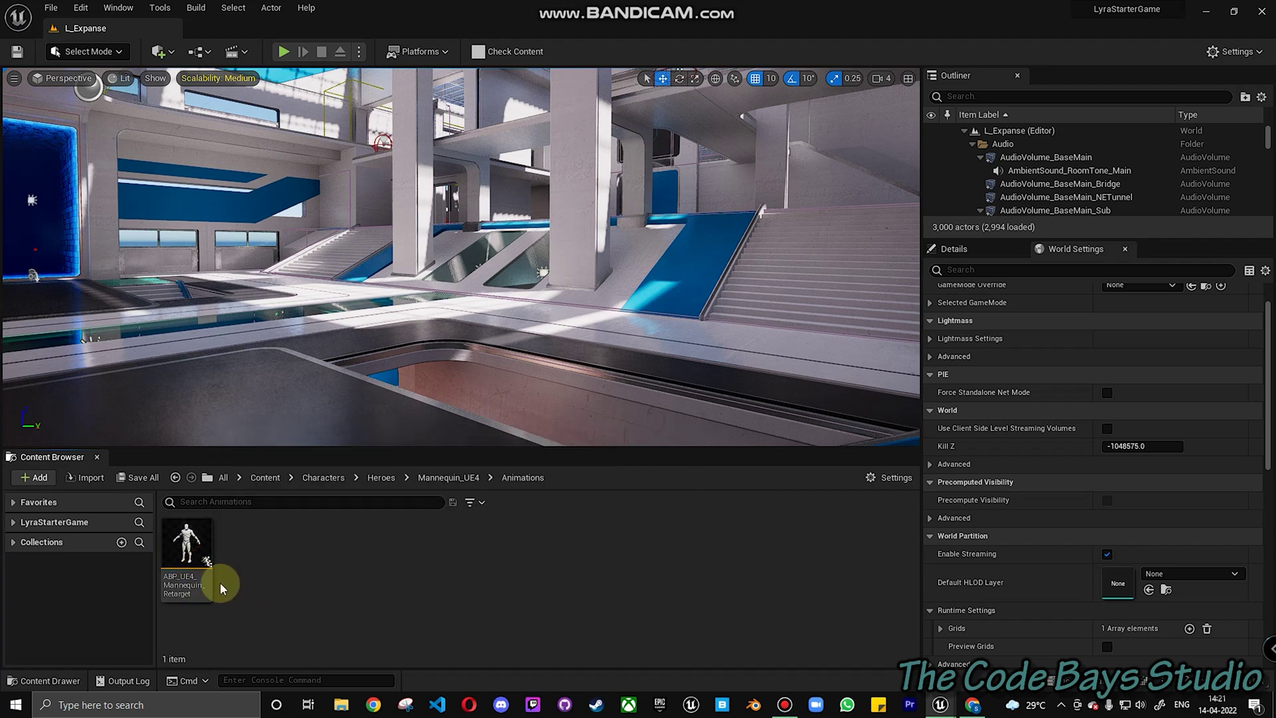
pyautogui.click(186, 583)
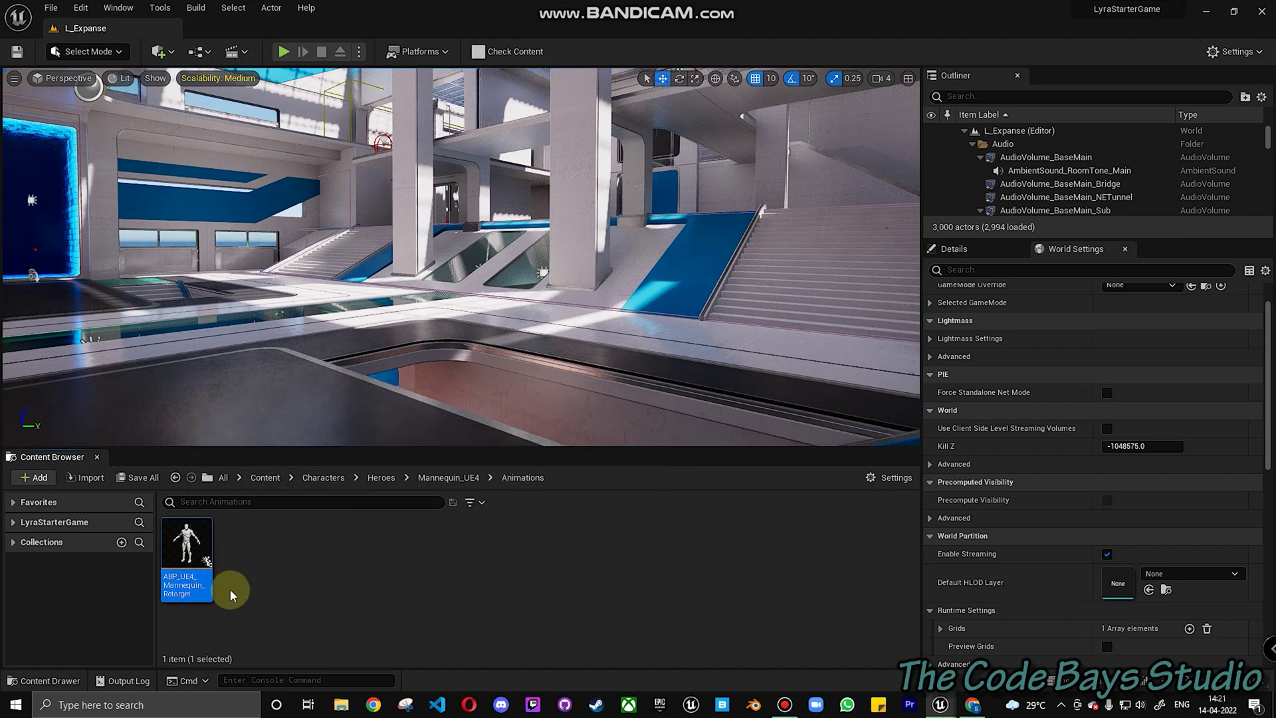
# Review the ABP_UE4_Mannequin_Retarget AnimGraph (Retarget Pose From Mesh into Output Pose), then close it
pyautogui.moveTo(186, 553)
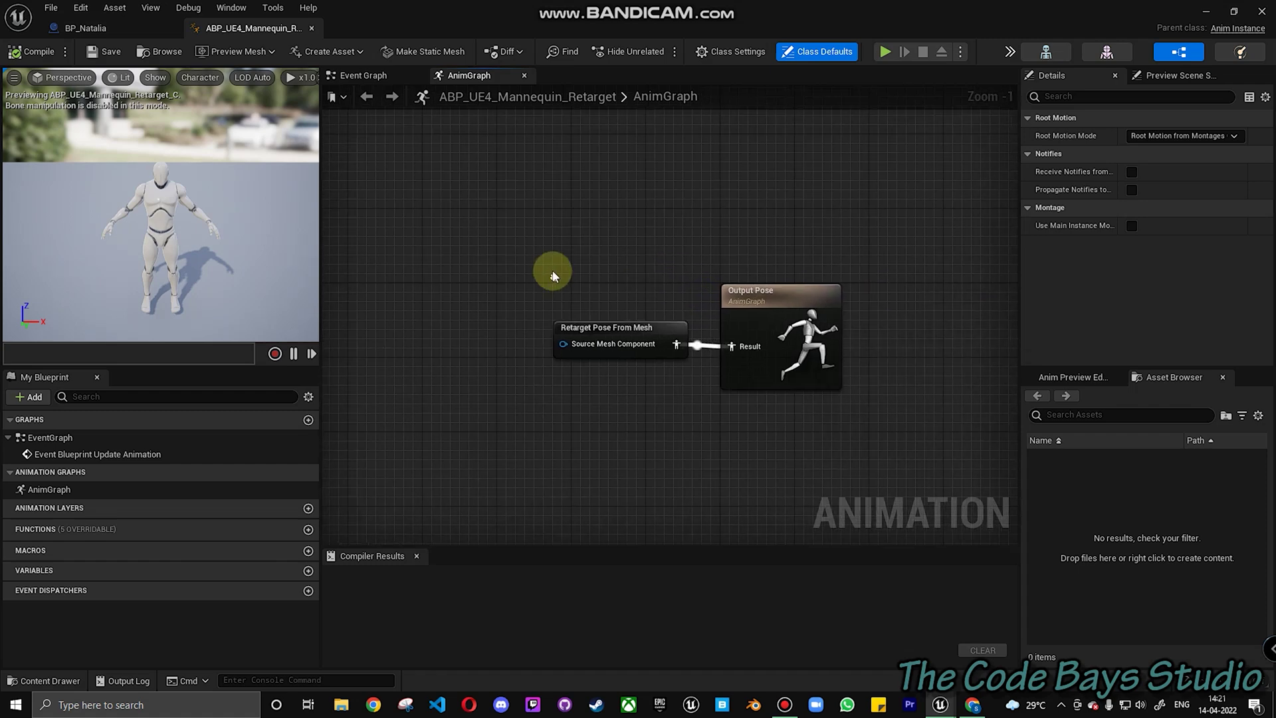
pyautogui.click(1261, 13)
pyautogui.click(307, 596)
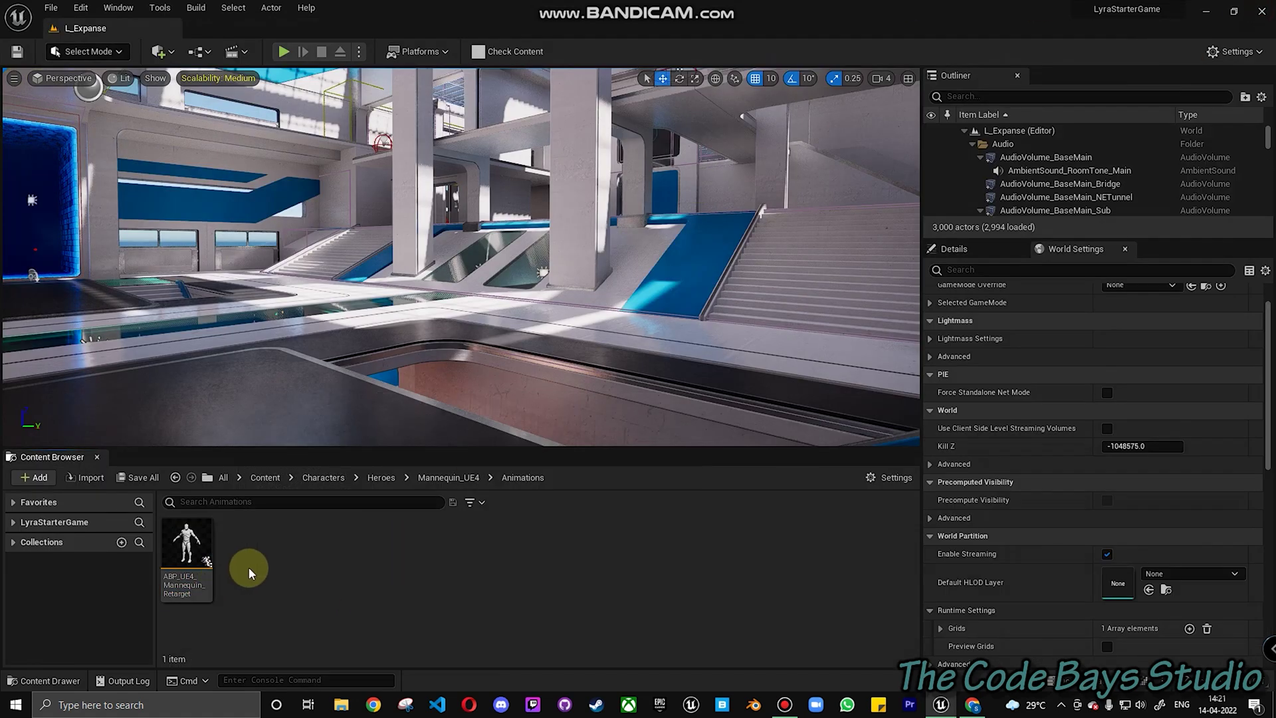
# Start Duplicate and Retarget on the animation blueprint using the RTG_Mannequin retargeter
pyautogui.moveTo(189, 553)
pyautogui.rightClick(189, 553)
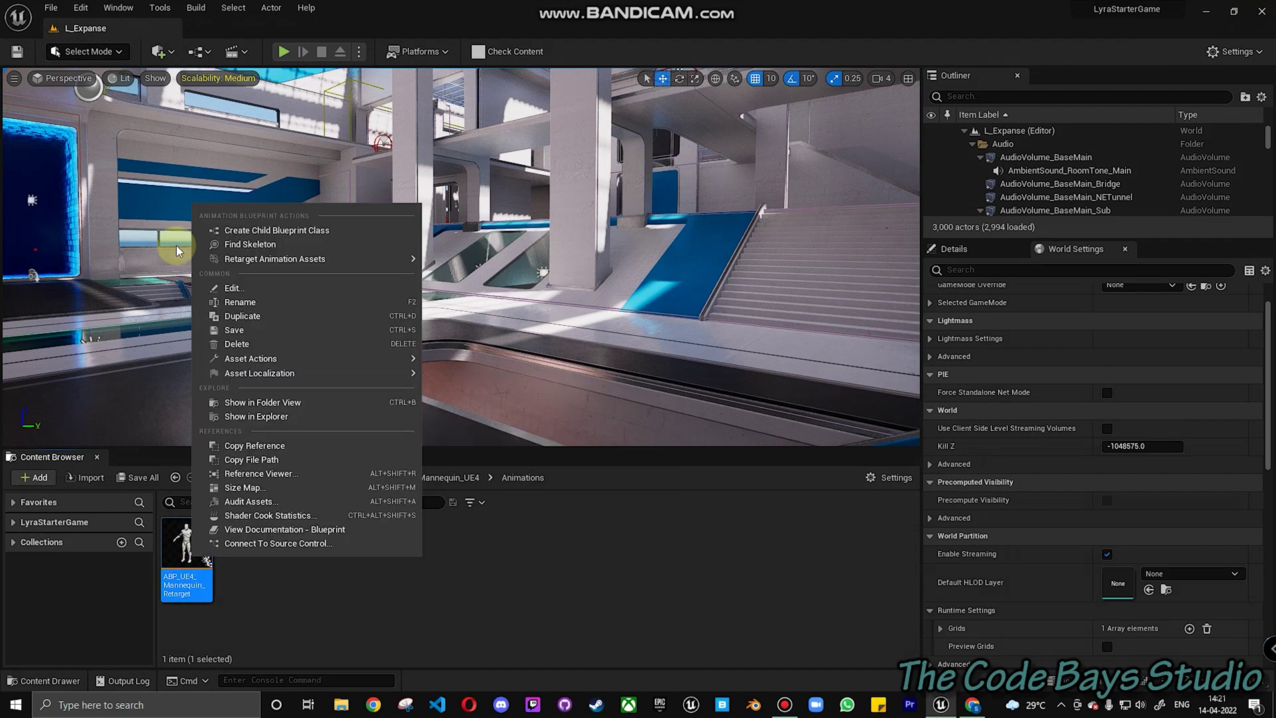
pyautogui.moveTo(342, 258)
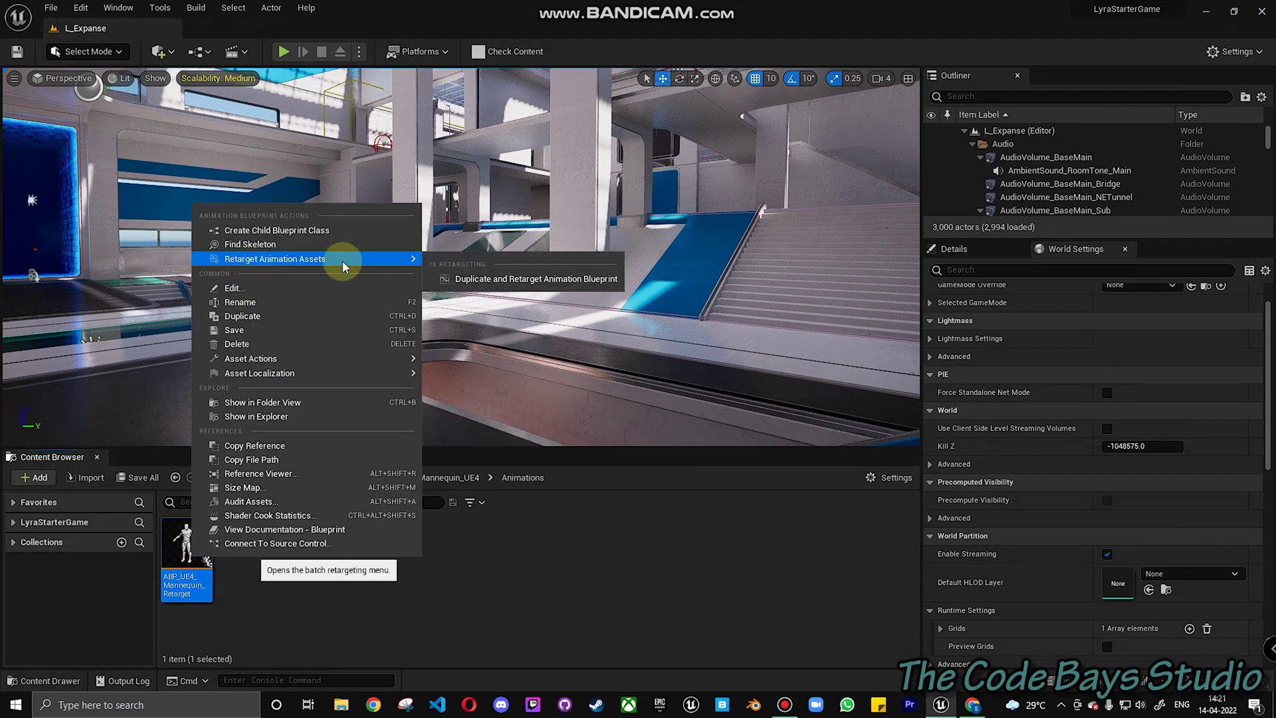
pyautogui.click(525, 279)
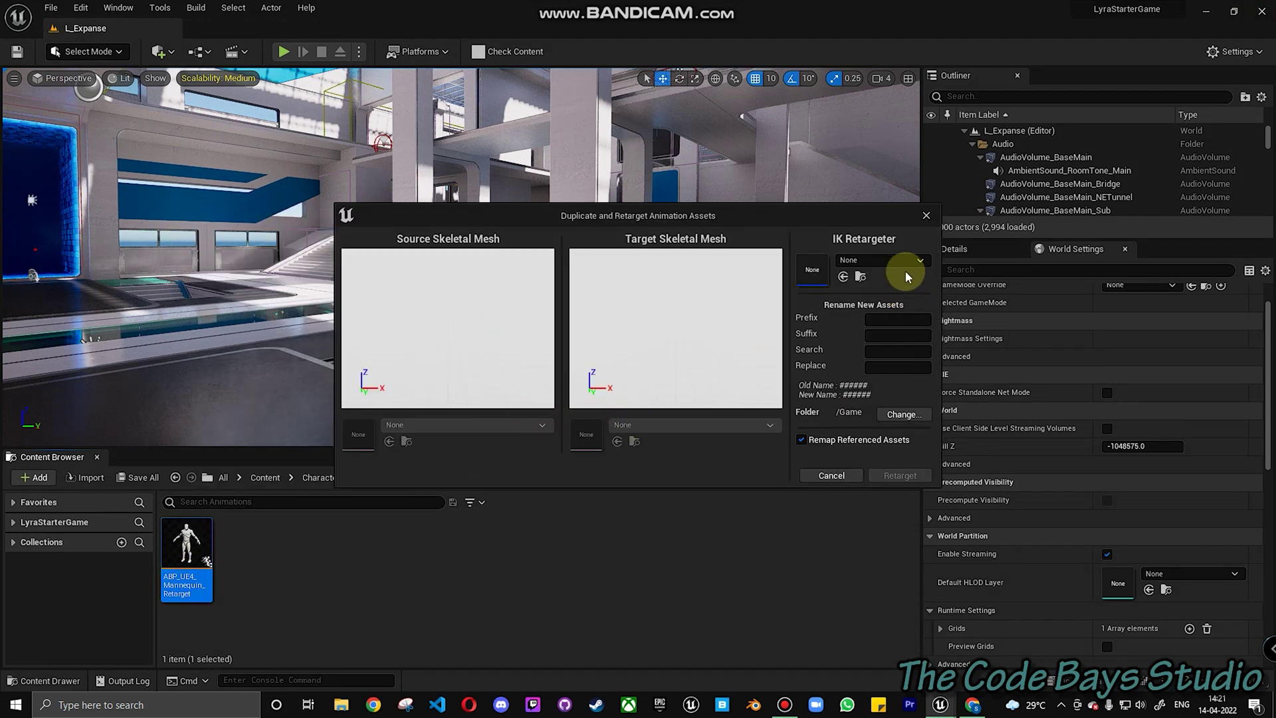
pyautogui.click(905, 265)
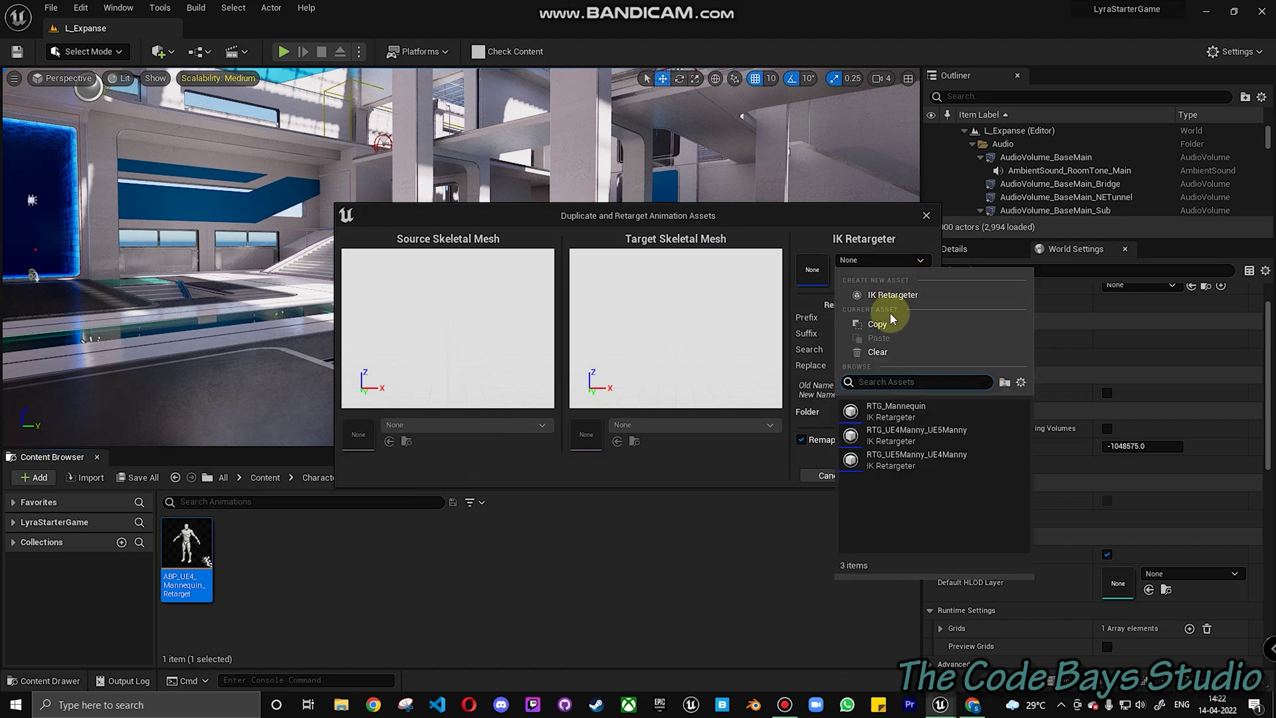
pyautogui.click(898, 418)
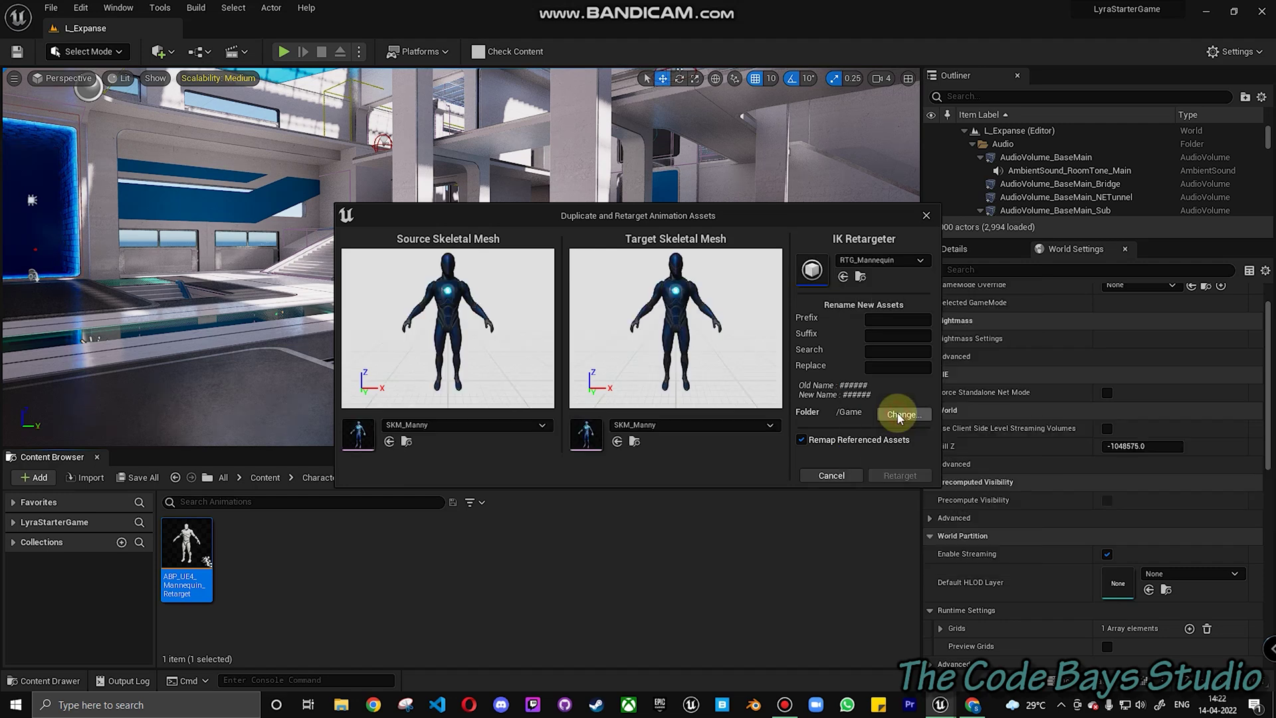
# Set f_med_nrw_body as the target skeletal mesh
pyautogui.click(665, 426)
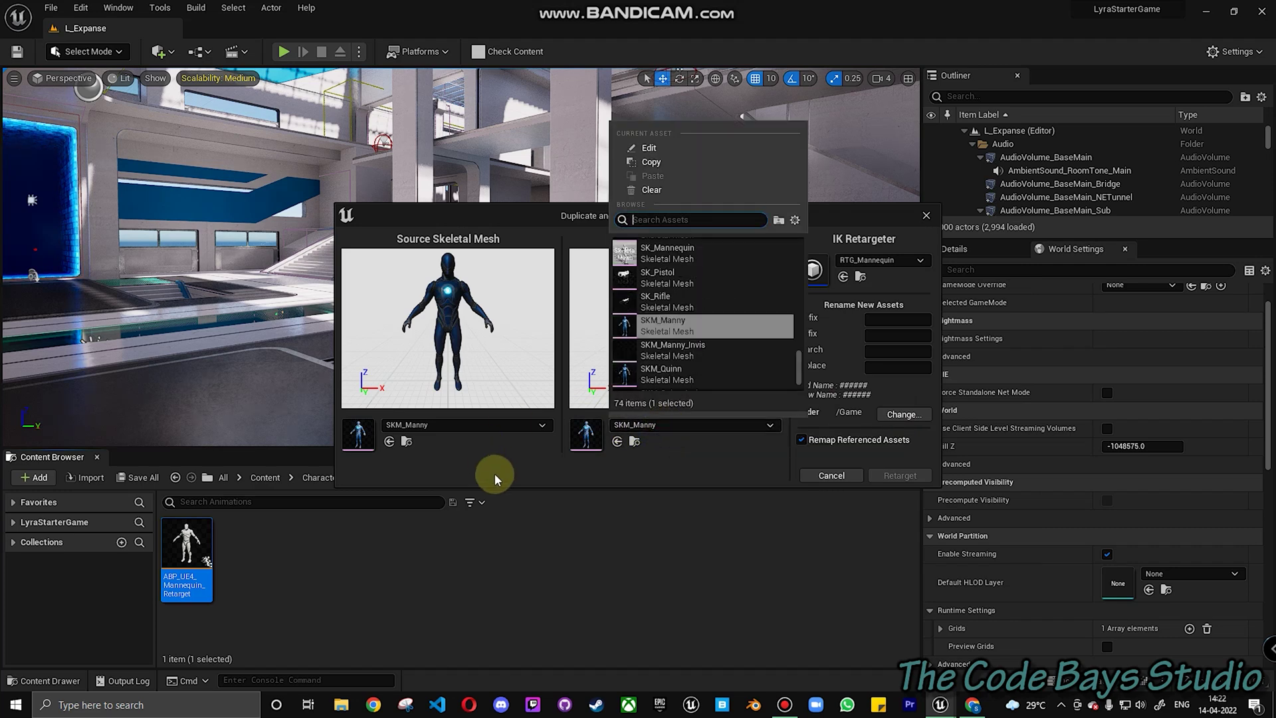
pyautogui.write('f_m')
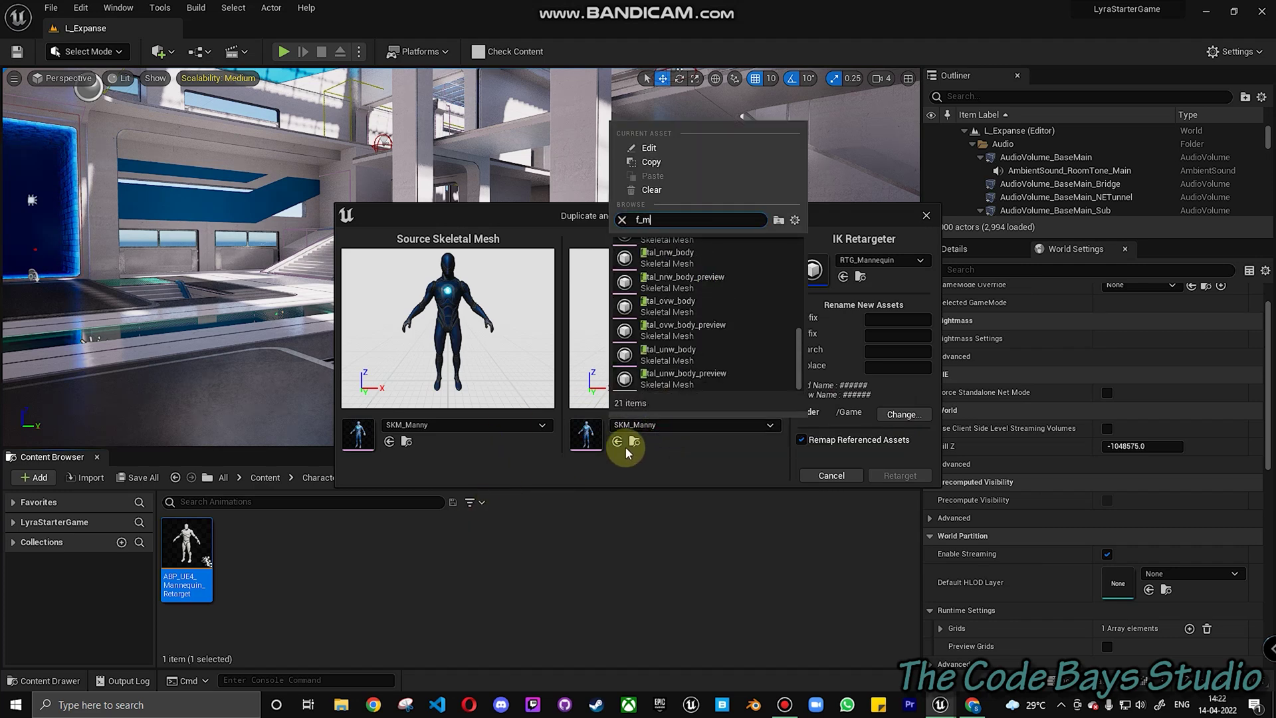
pyautogui.write('ed_nrtw')
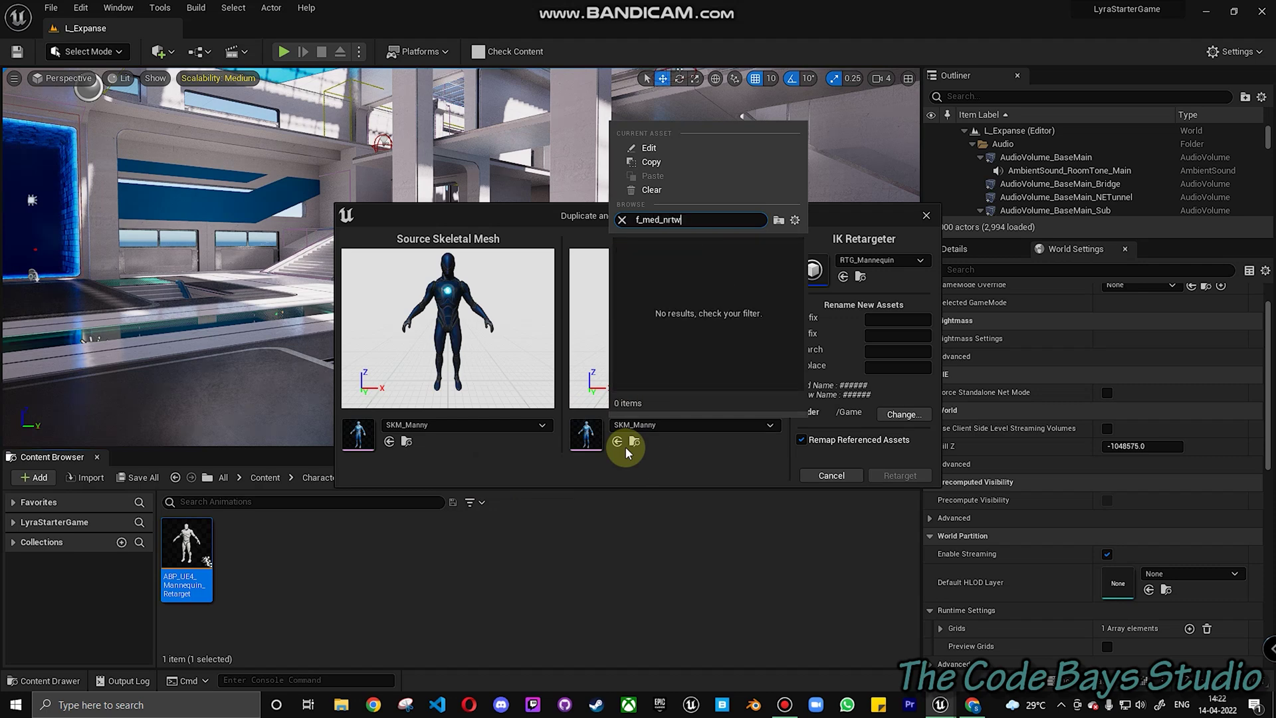
pyautogui.press('BackSpace')
pyautogui.press('BackSpace')
pyautogui.write('w')
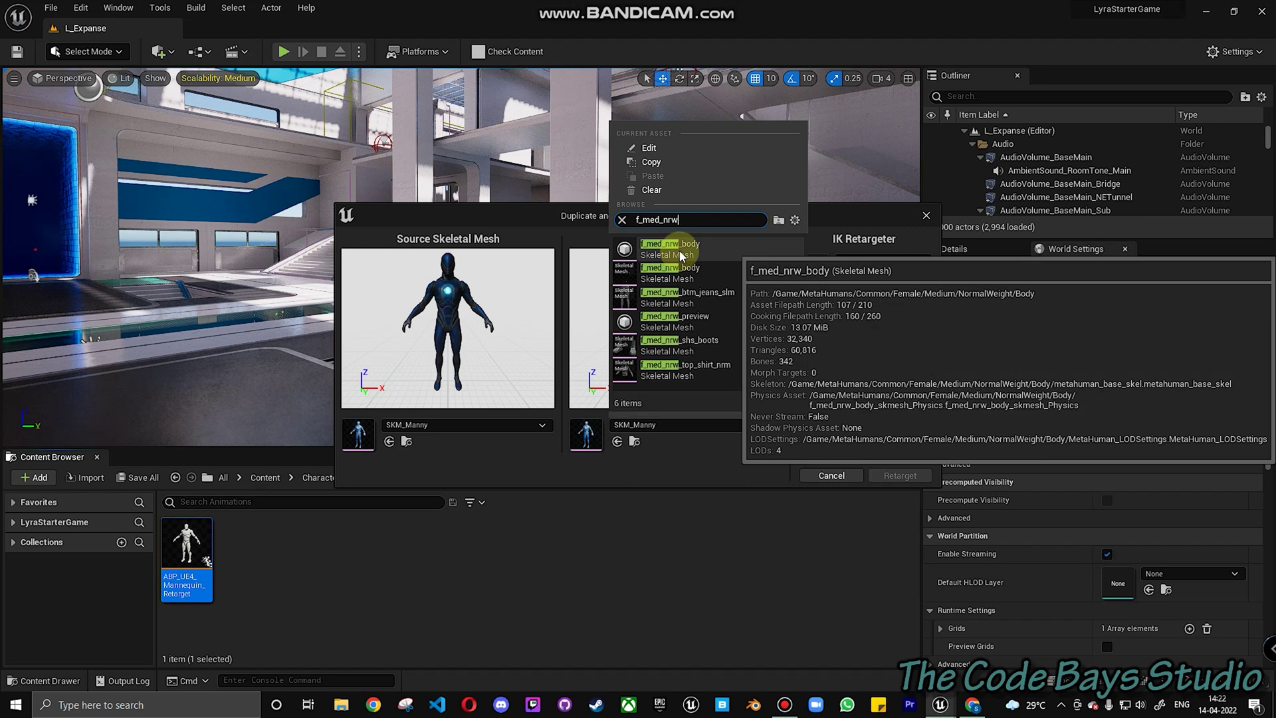
pyautogui.click(679, 249)
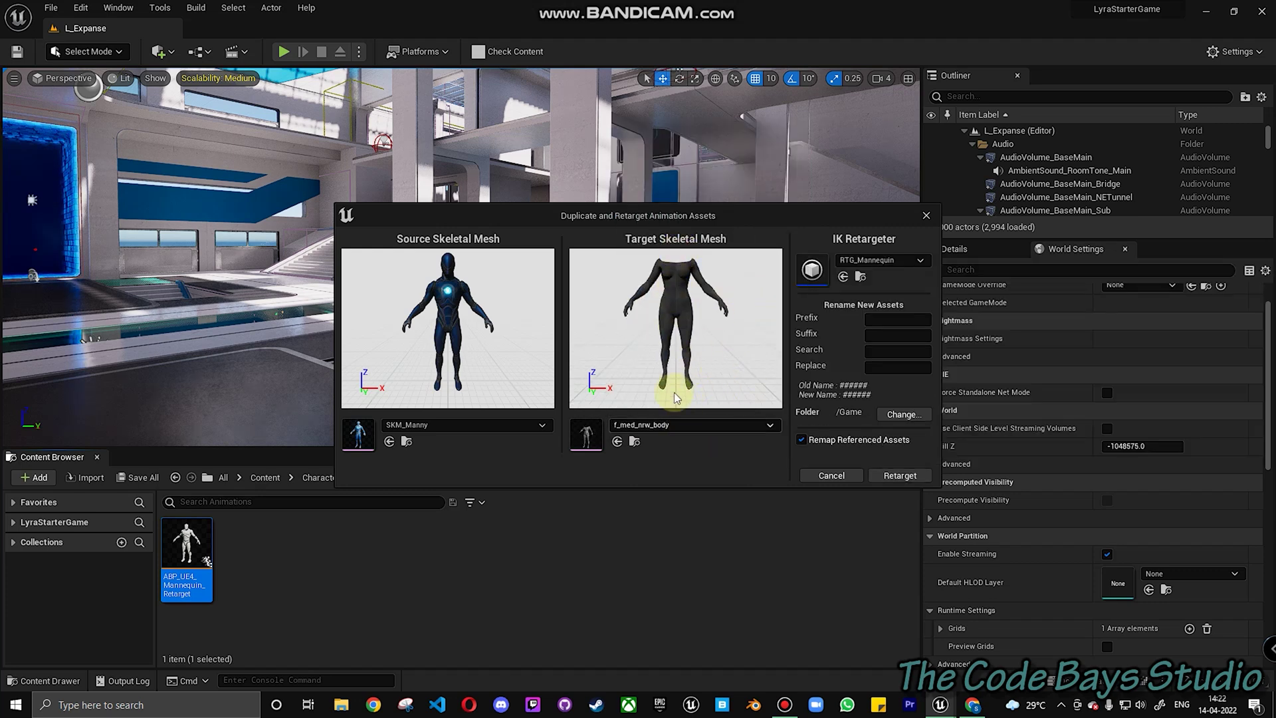
# Output to a new MetaHumans/Retargetnatalia folder and run the retarget
pyautogui.click(916, 412)
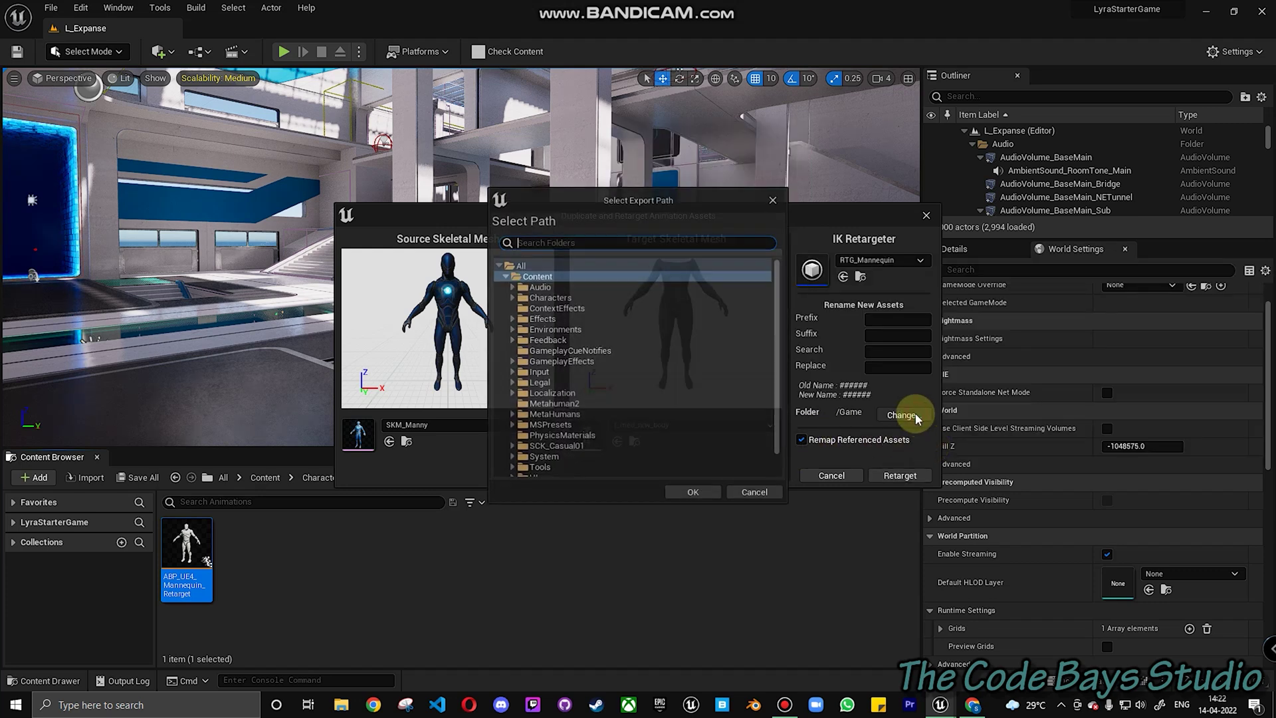
pyautogui.rightClick(557, 405)
pyautogui.rightClick(558, 414)
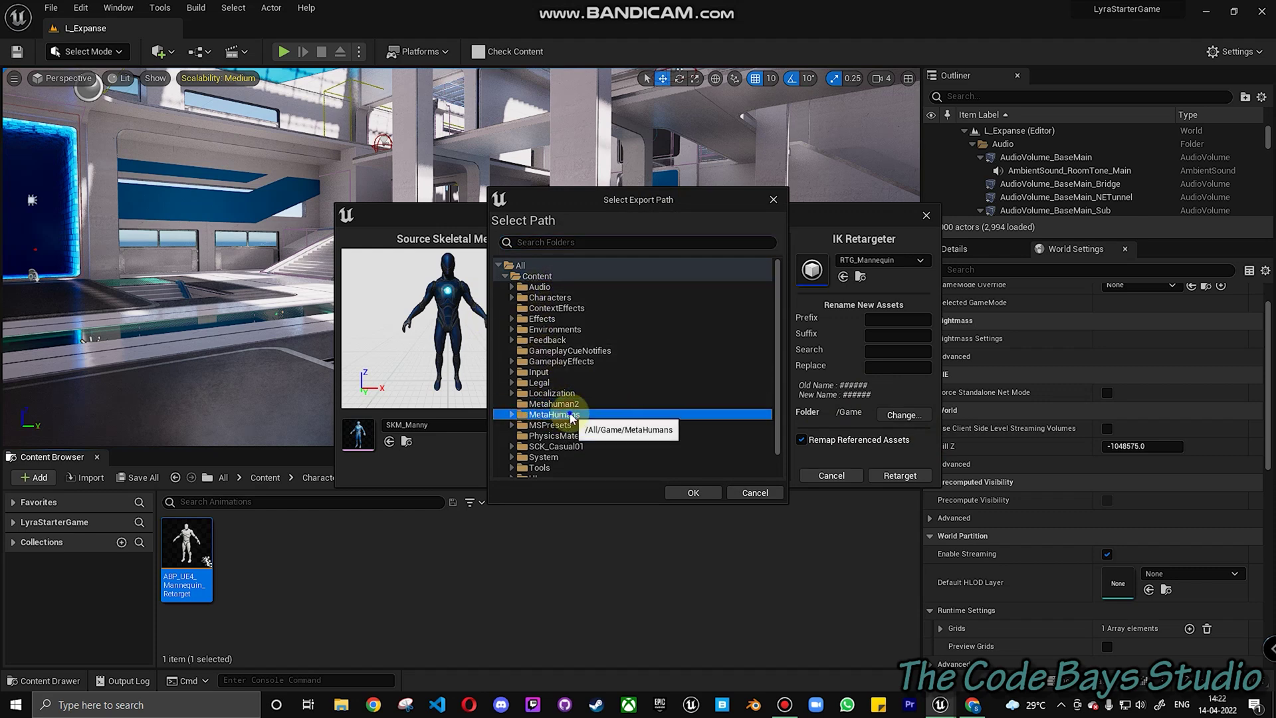
pyautogui.click(596, 421)
pyautogui.write('R')
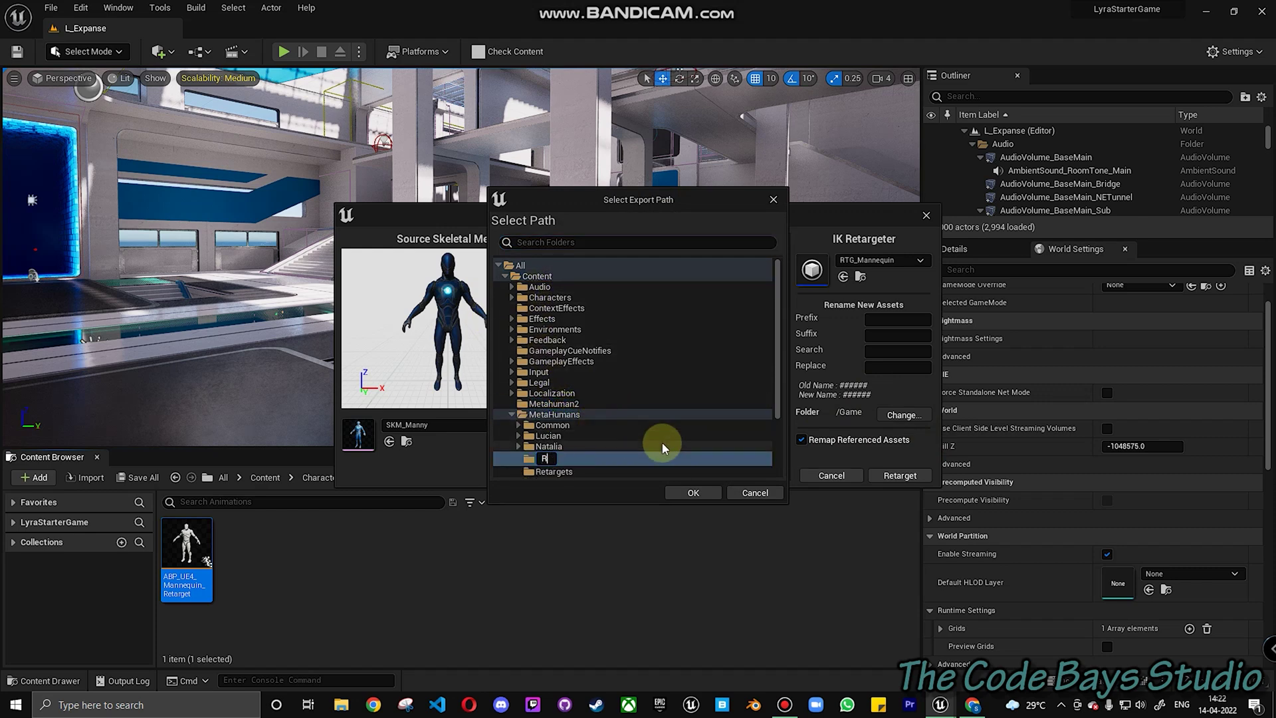
pyautogui.write('etargetnatalia')
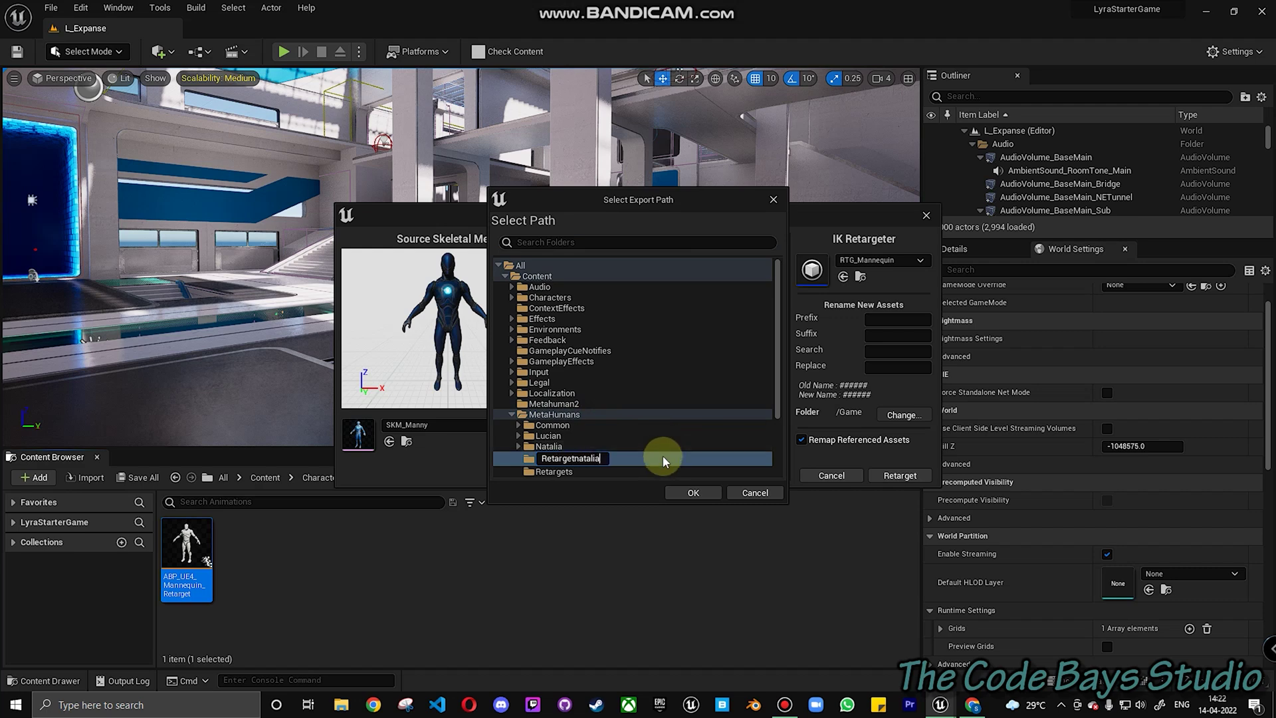
pyautogui.click(665, 456)
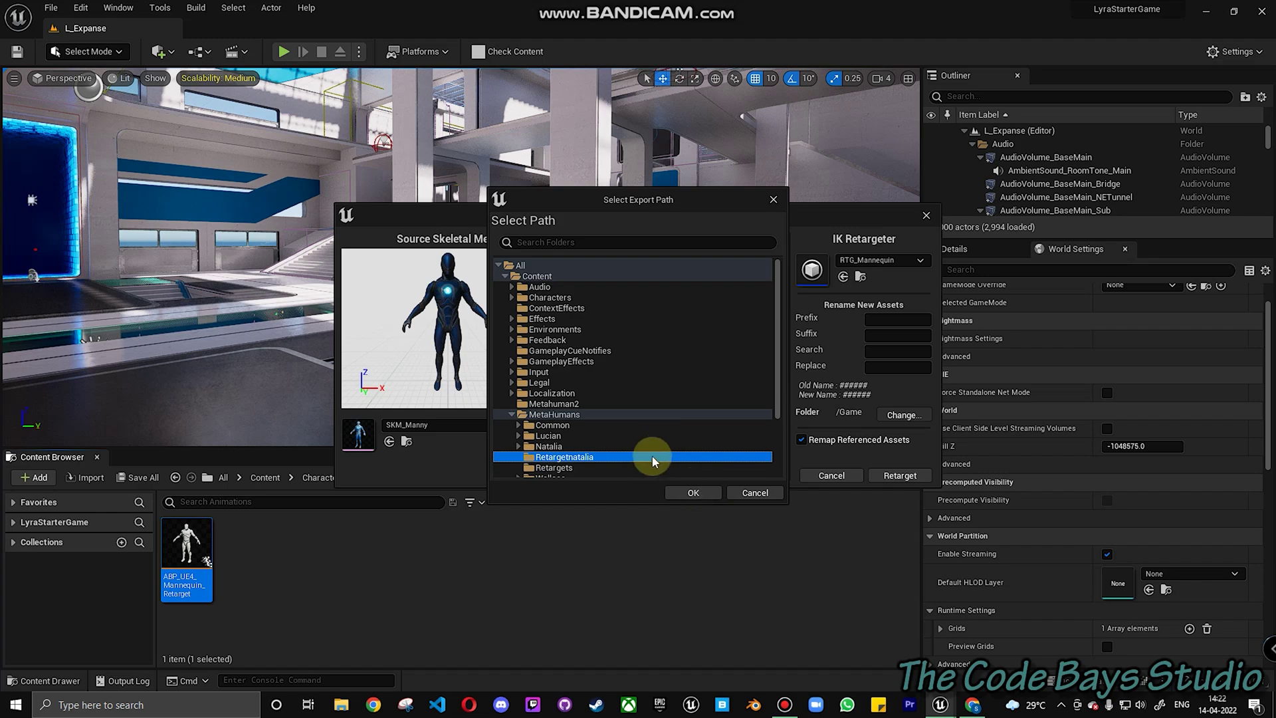
pyautogui.click(693, 493)
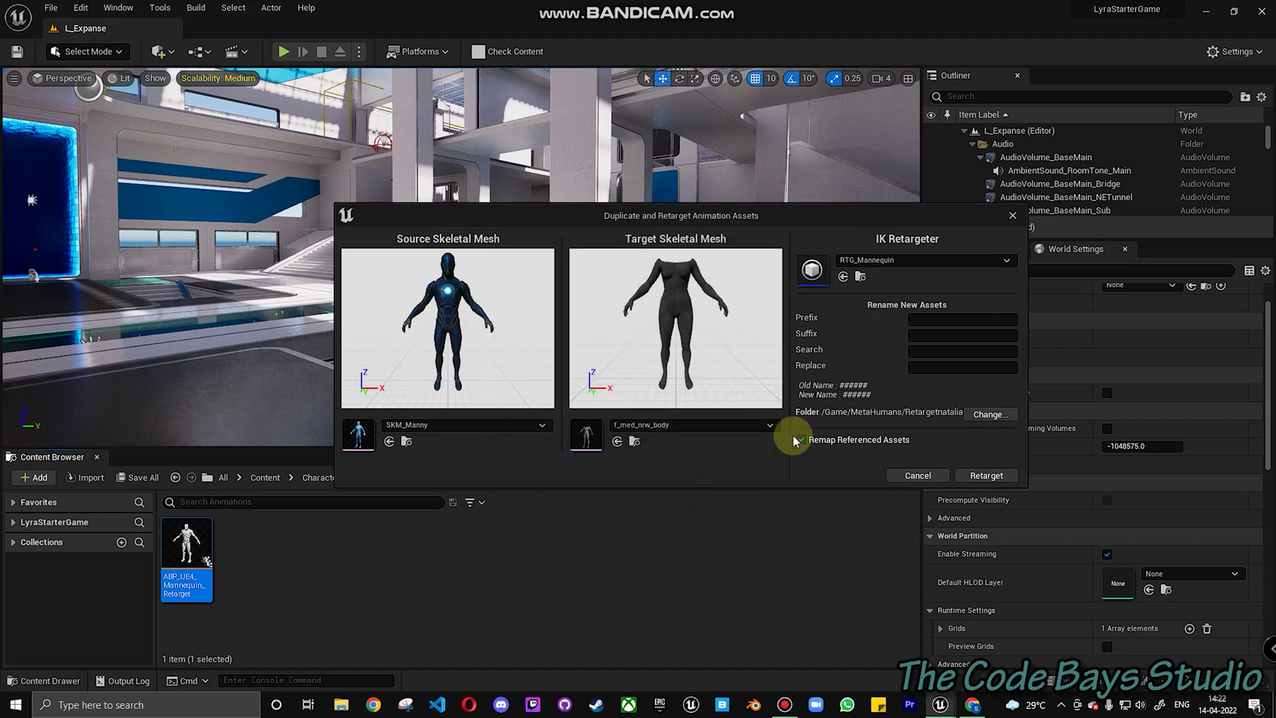
pyautogui.click(978, 476)
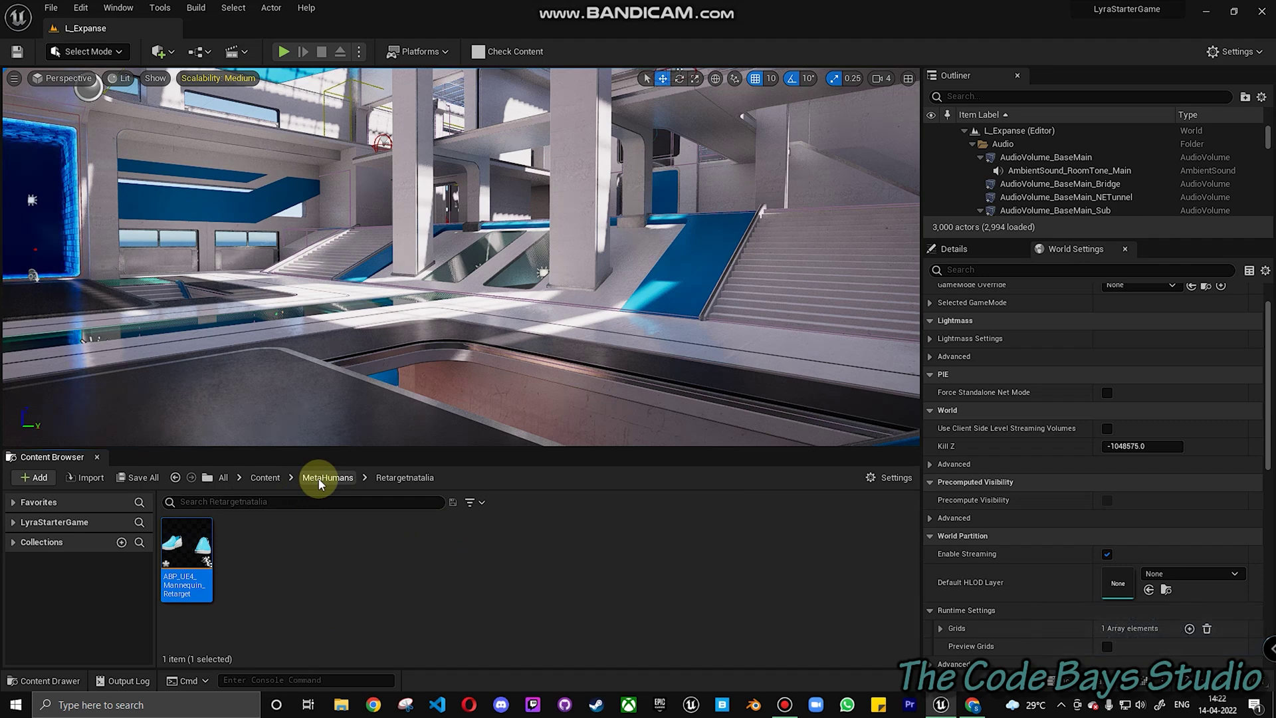
# Navigate from MetaHumans to the Content/Characters/Cosmetics folder
pyautogui.click(323, 478)
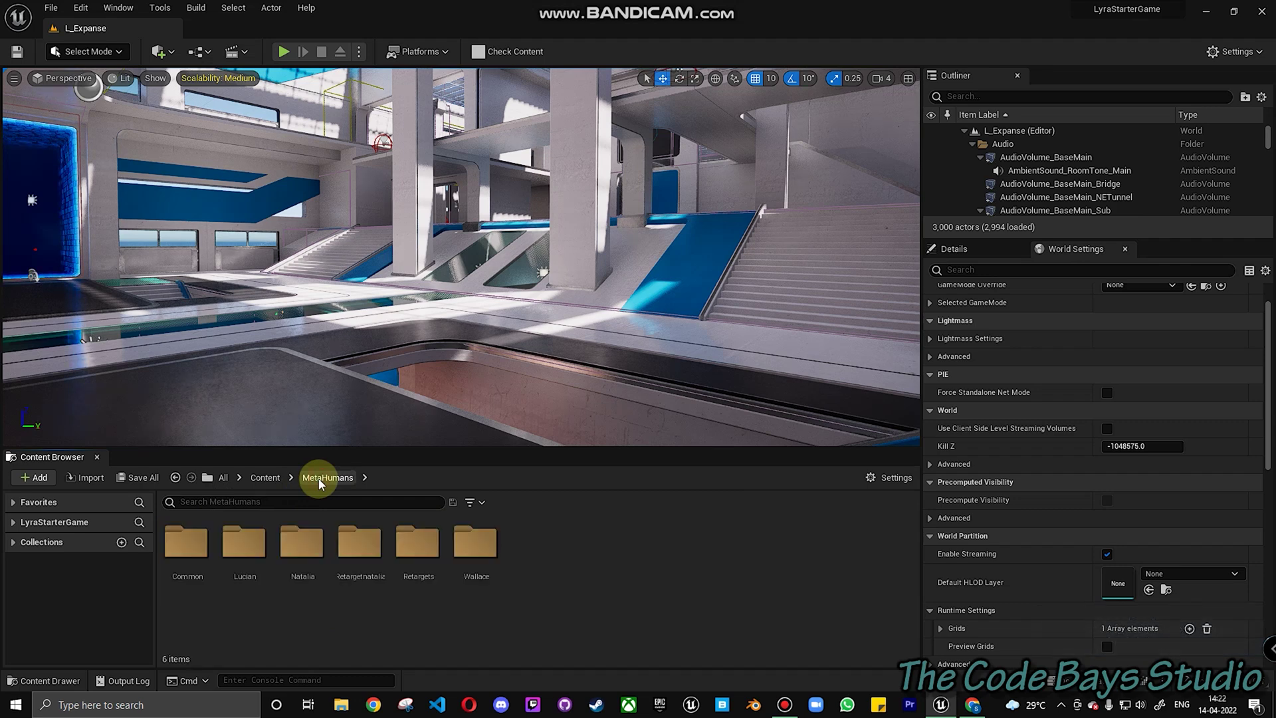
pyautogui.click(264, 478)
pyautogui.doubleClick(250, 570)
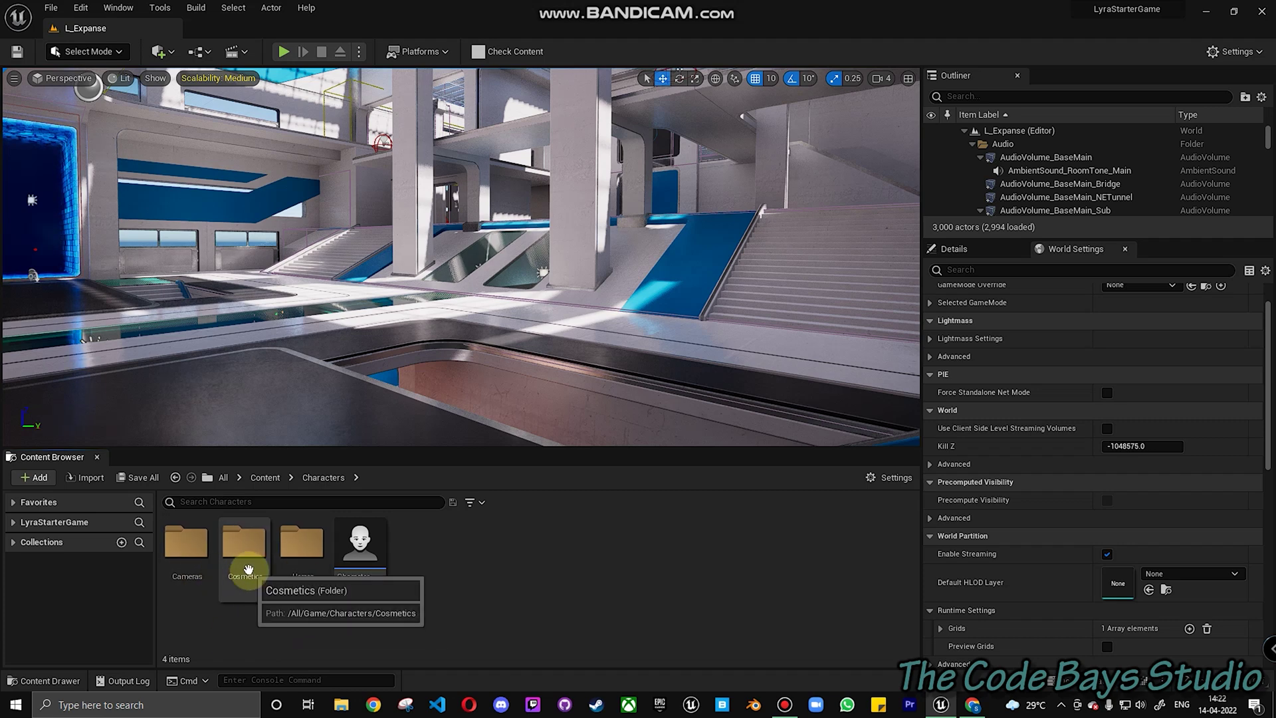
pyautogui.click(248, 569)
pyautogui.doubleClick(250, 584)
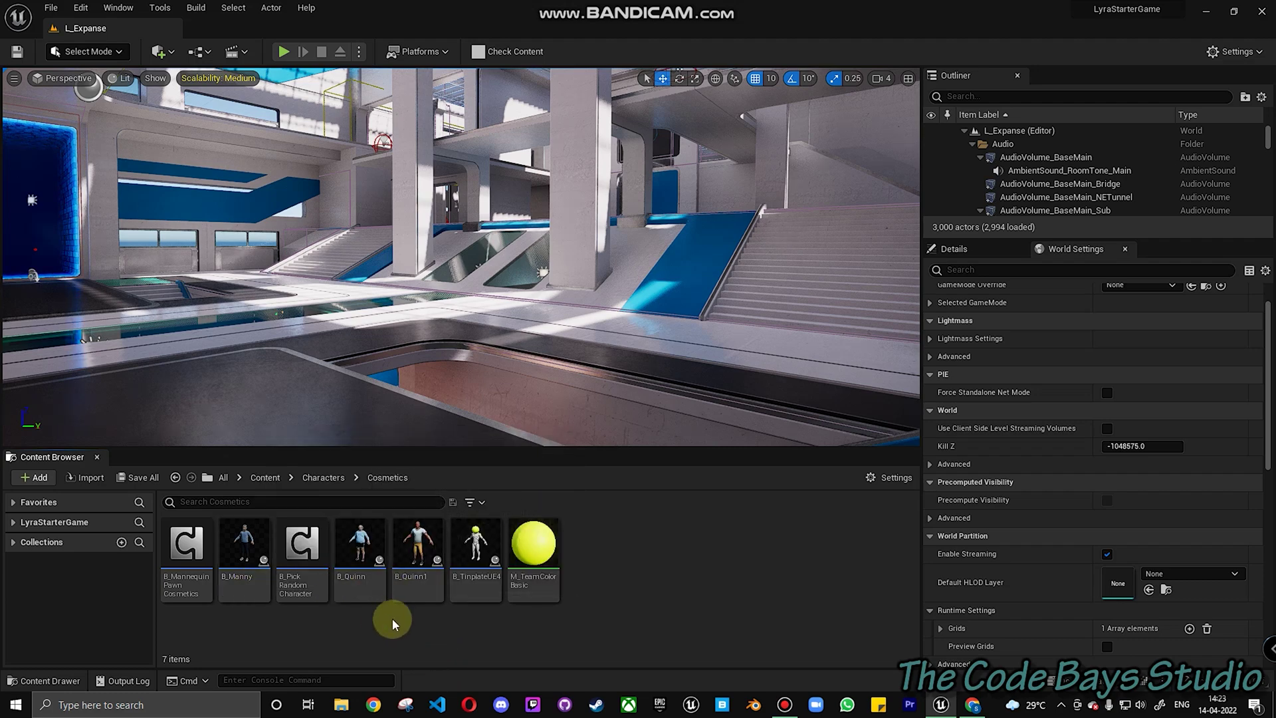
# Duplicate B_Quinn as B_Quinn2, then reselect the original B_Quinn
pyautogui.click(363, 569)
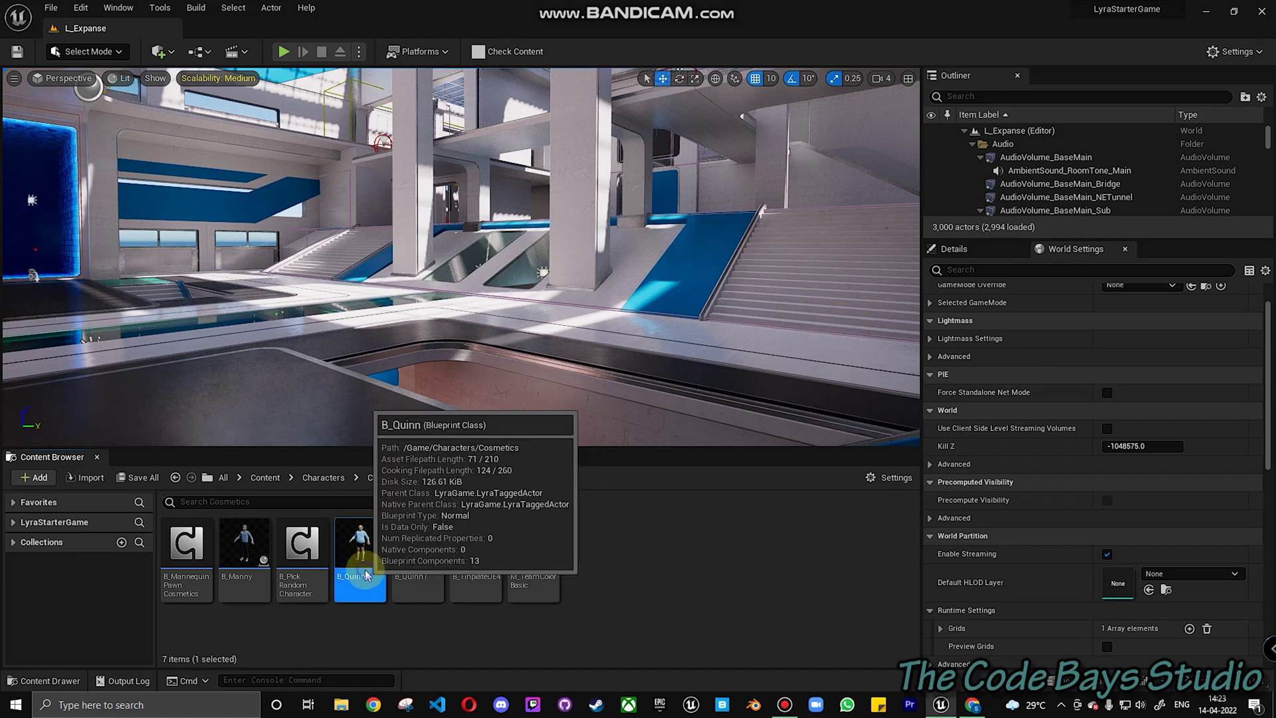
pyautogui.rightClick(364, 569)
pyautogui.click(422, 332)
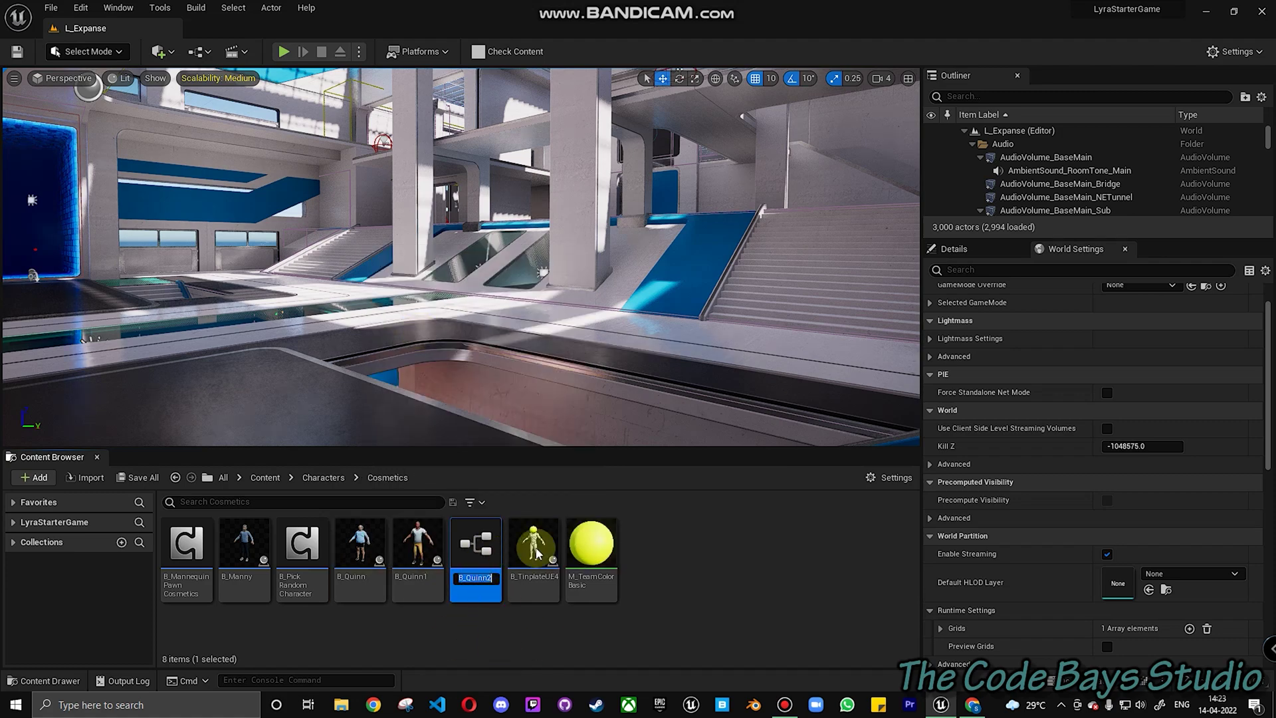
pyautogui.press('Return')
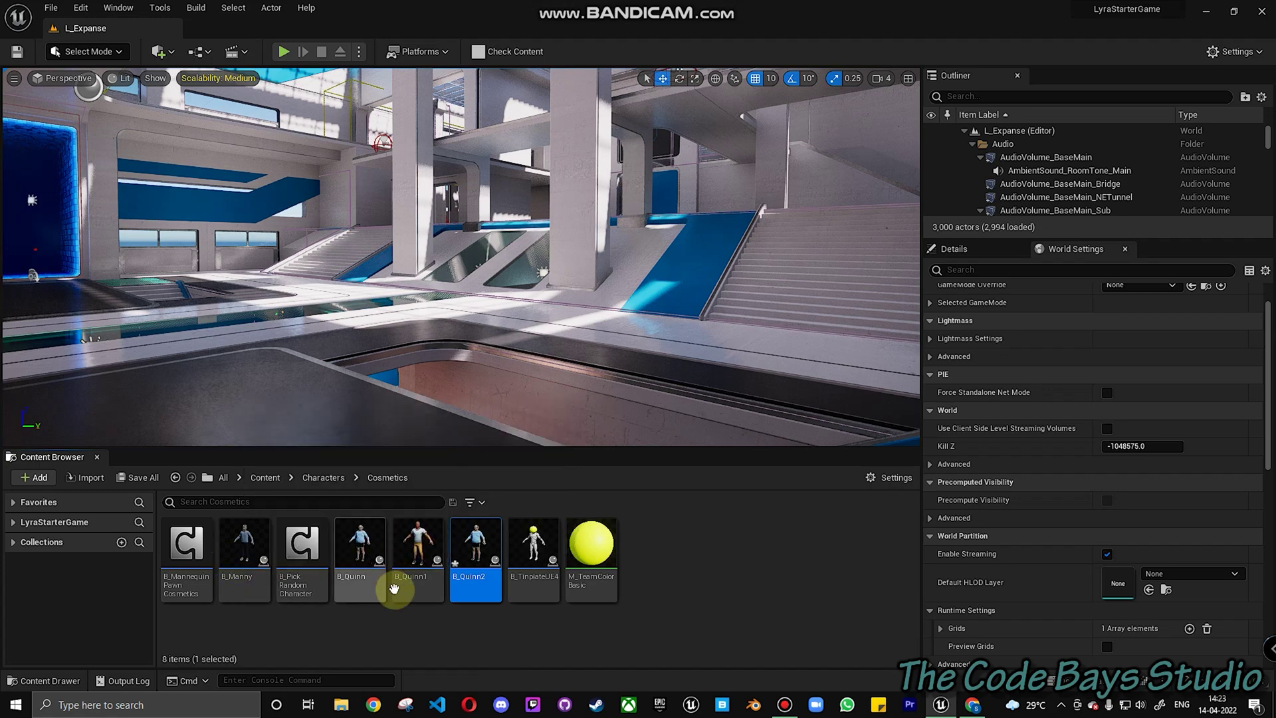
pyautogui.click(456, 627)
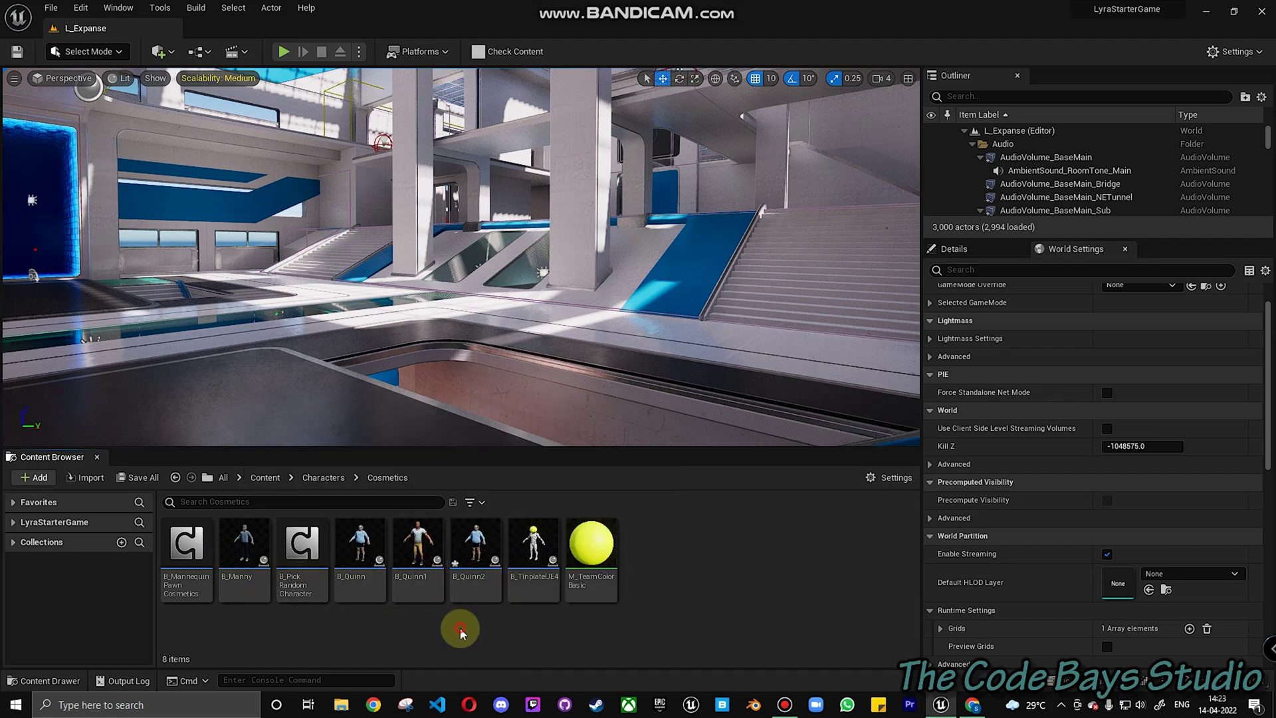
pyautogui.click(372, 561)
# In B_Quinn, delete the Body, Face, Hair and LODSync components
pyautogui.doubleClick(369, 545)
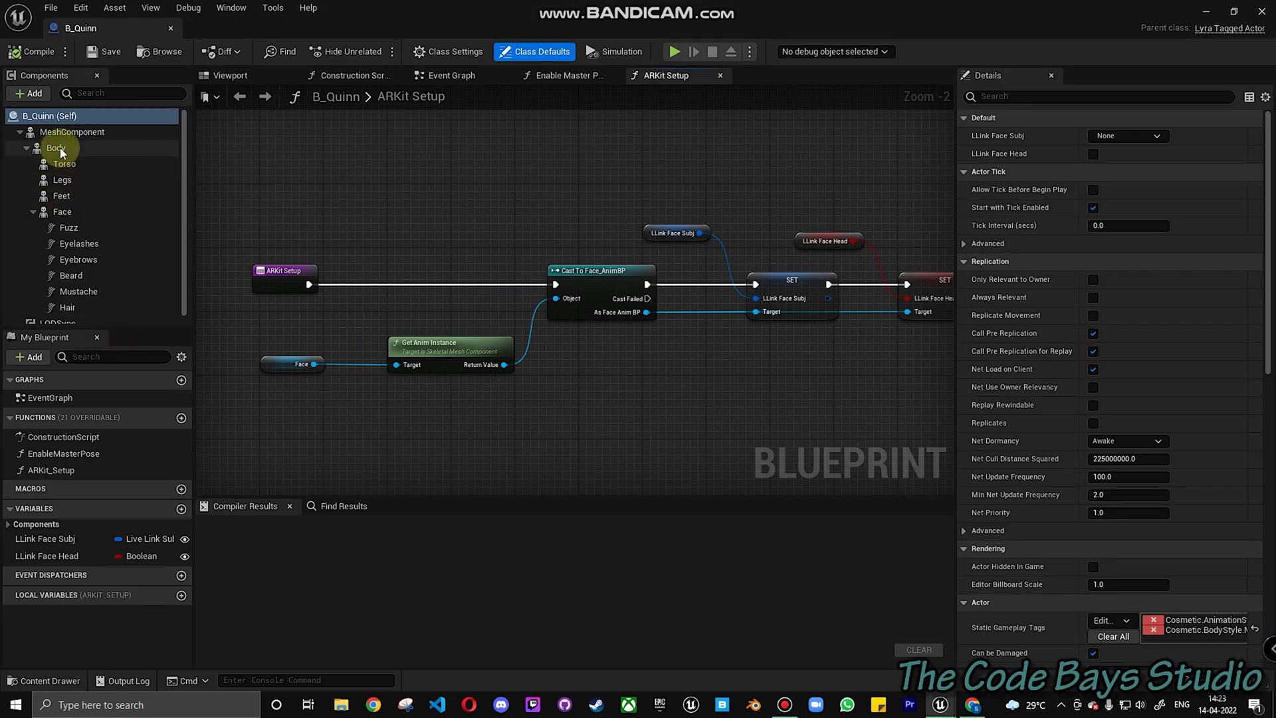
pyautogui.click(57, 147)
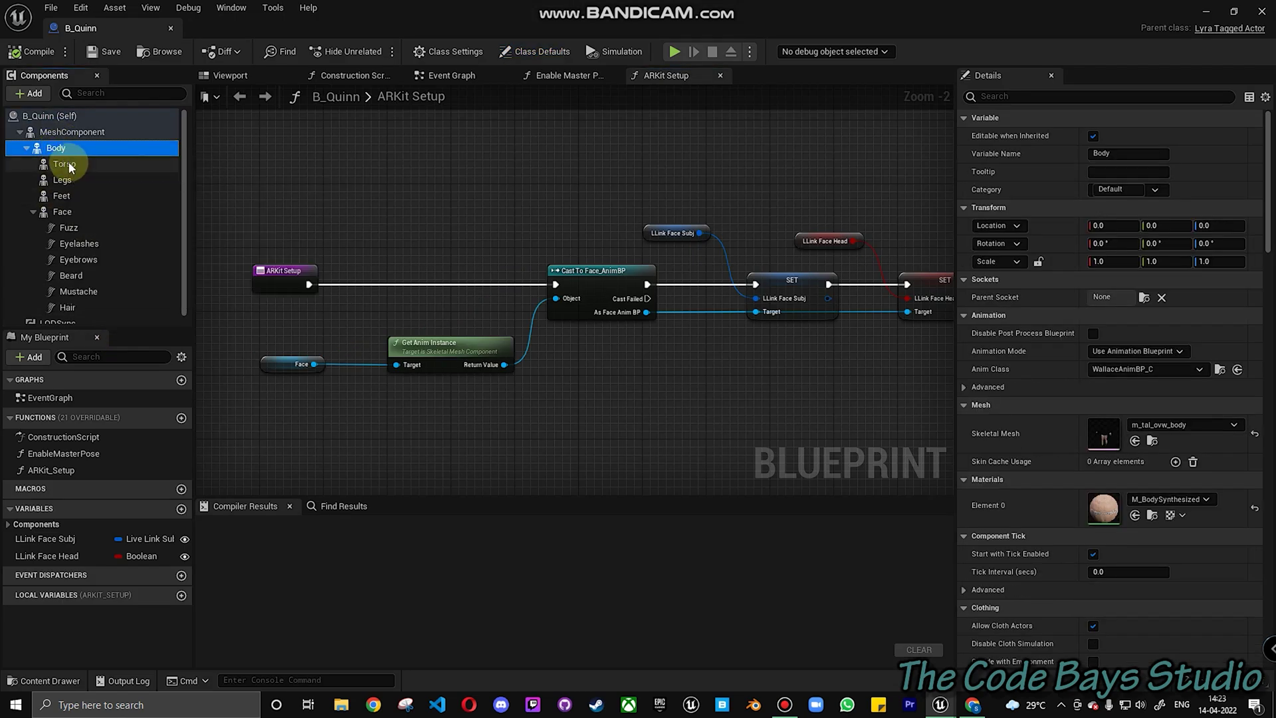
pyautogui.keyDown('shift'); pyautogui.click(63, 163); pyautogui.keyUp('shift')
pyautogui.keyDown('shift'); pyautogui.click(62, 194); pyautogui.keyUp('shift')
pyautogui.keyDown('shift'); pyautogui.click(73, 212); pyautogui.keyUp('shift')
pyautogui.keyDown('shift'); pyautogui.click(68, 227); pyautogui.keyUp('shift')
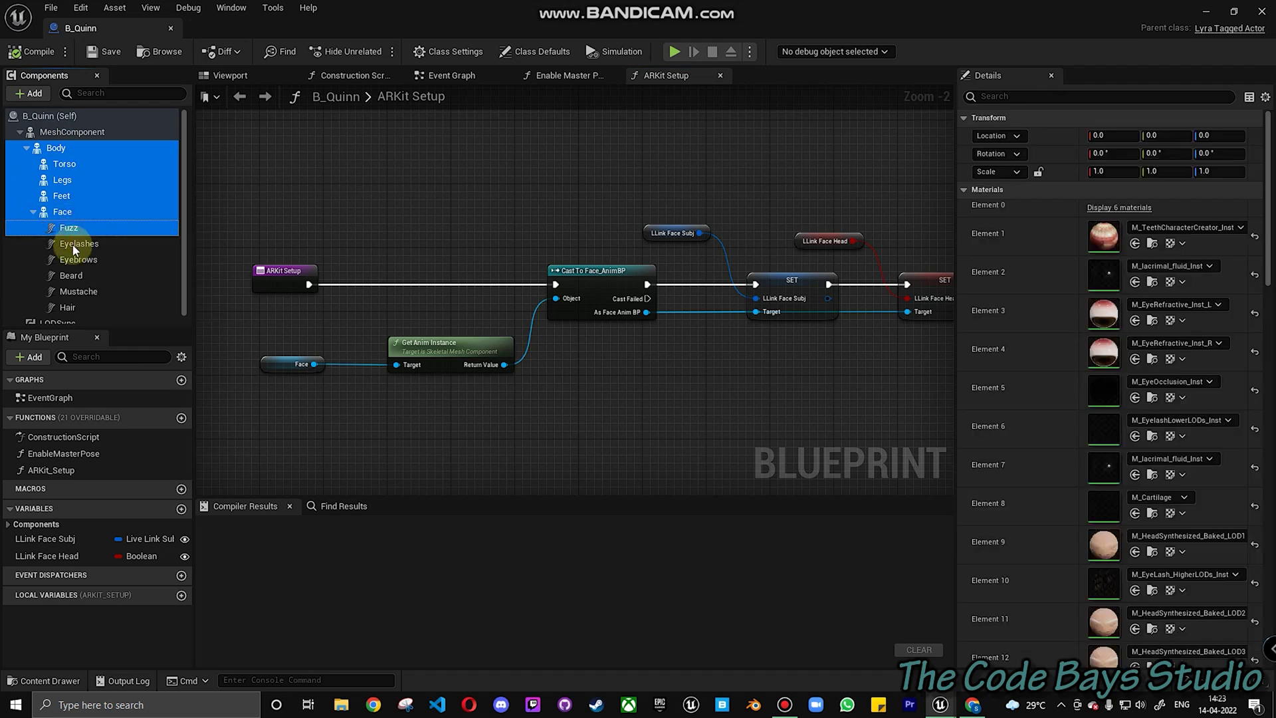
pyautogui.keyDown('shift'); pyautogui.click(79, 243); pyautogui.keyUp('shift')
pyautogui.keyDown('shift'); pyautogui.click(77, 259); pyautogui.keyUp('shift')
pyautogui.keyDown('shift'); pyautogui.click(72, 275); pyautogui.keyUp('shift')
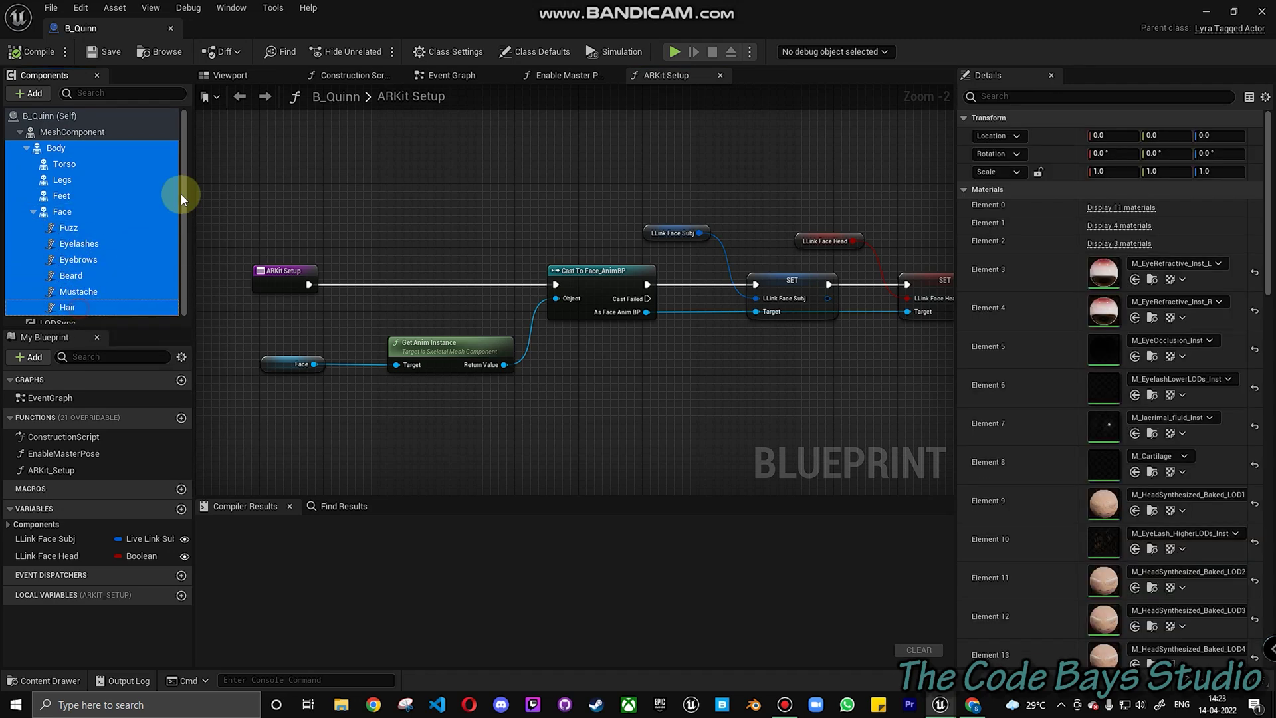
pyautogui.click(244, 81)
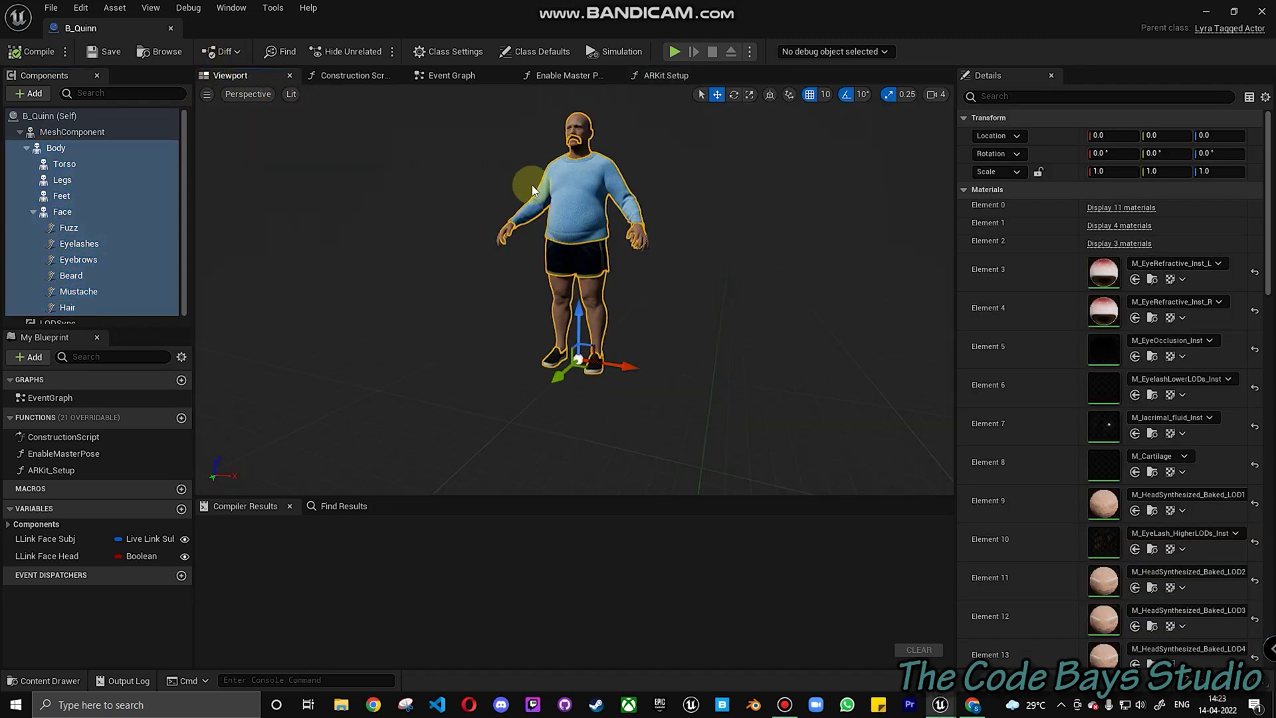
pyautogui.keyDown('shift'); pyautogui.click(77, 320); pyautogui.keyUp('shift')
pyautogui.press('Delete')
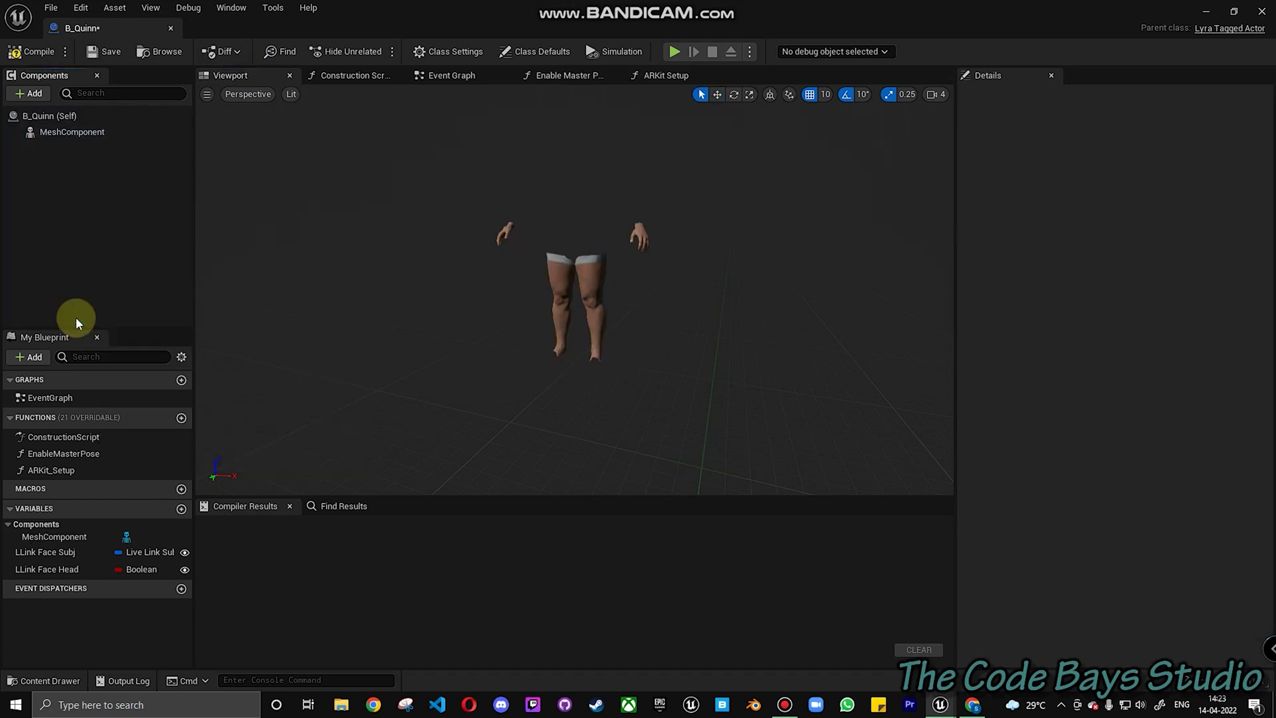
# Set MeshComponent's skeletal mesh to None and compile the blueprint
pyautogui.click(74, 132)
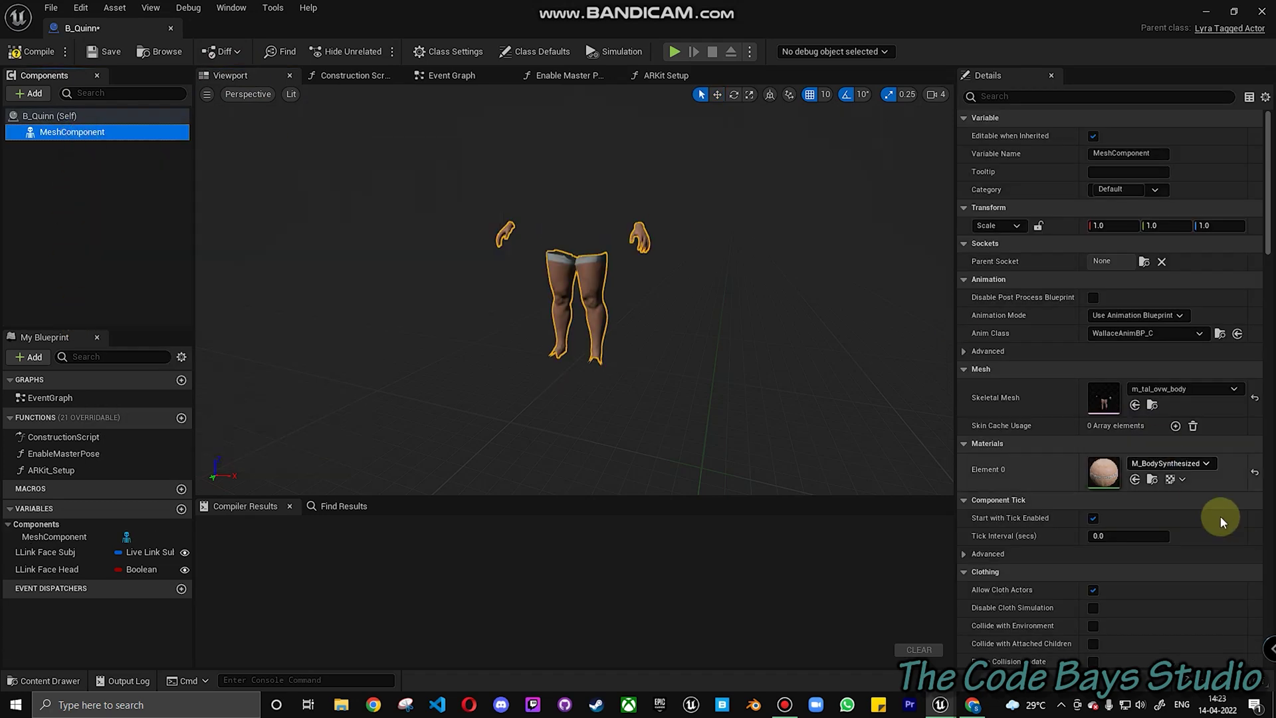
pyautogui.click(1254, 472)
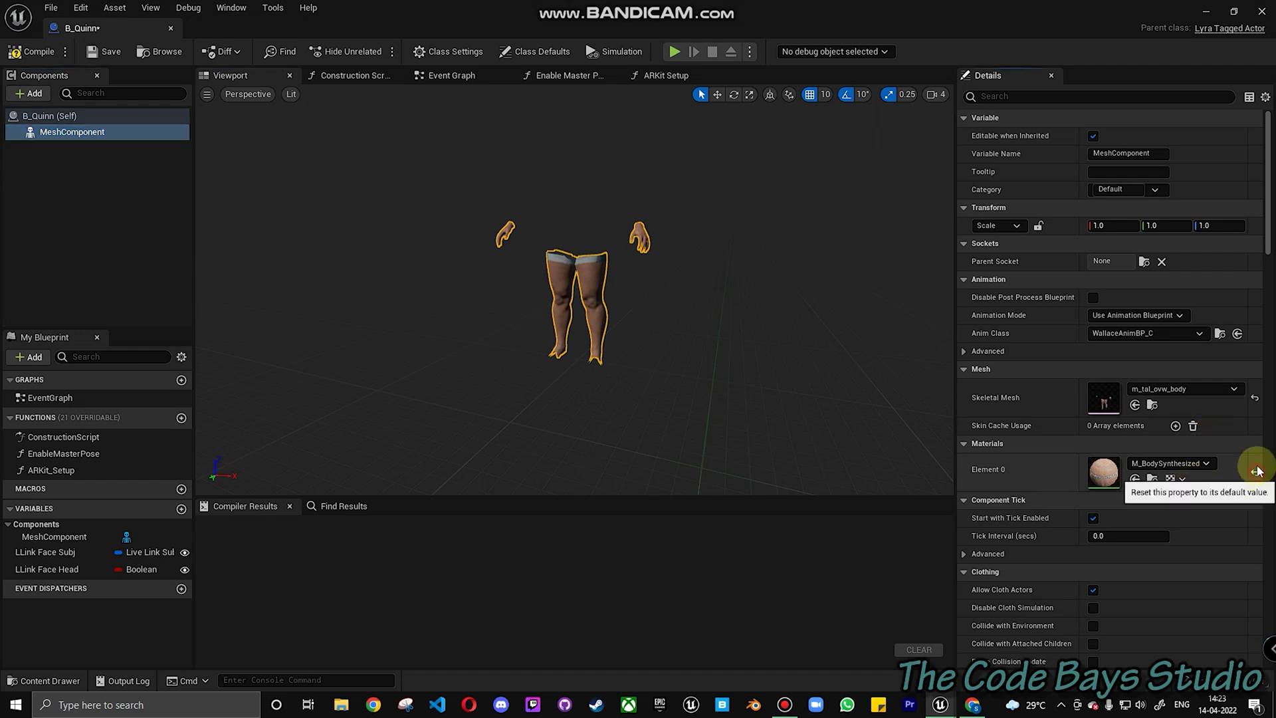
pyautogui.click(1254, 398)
pyautogui.click(30, 54)
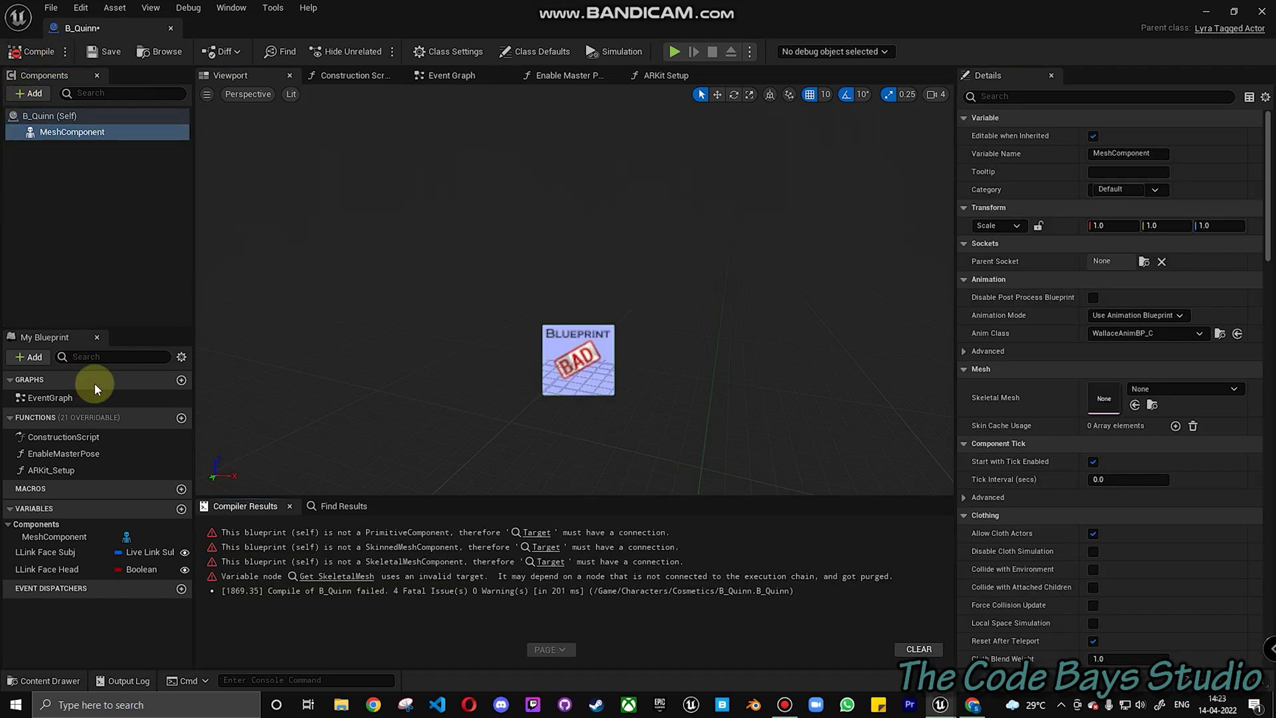
# Delete the ARKit_Setup function and the LLink Face Head and LLink Face Subj variables
pyautogui.click(67, 454)
pyautogui.click(73, 471)
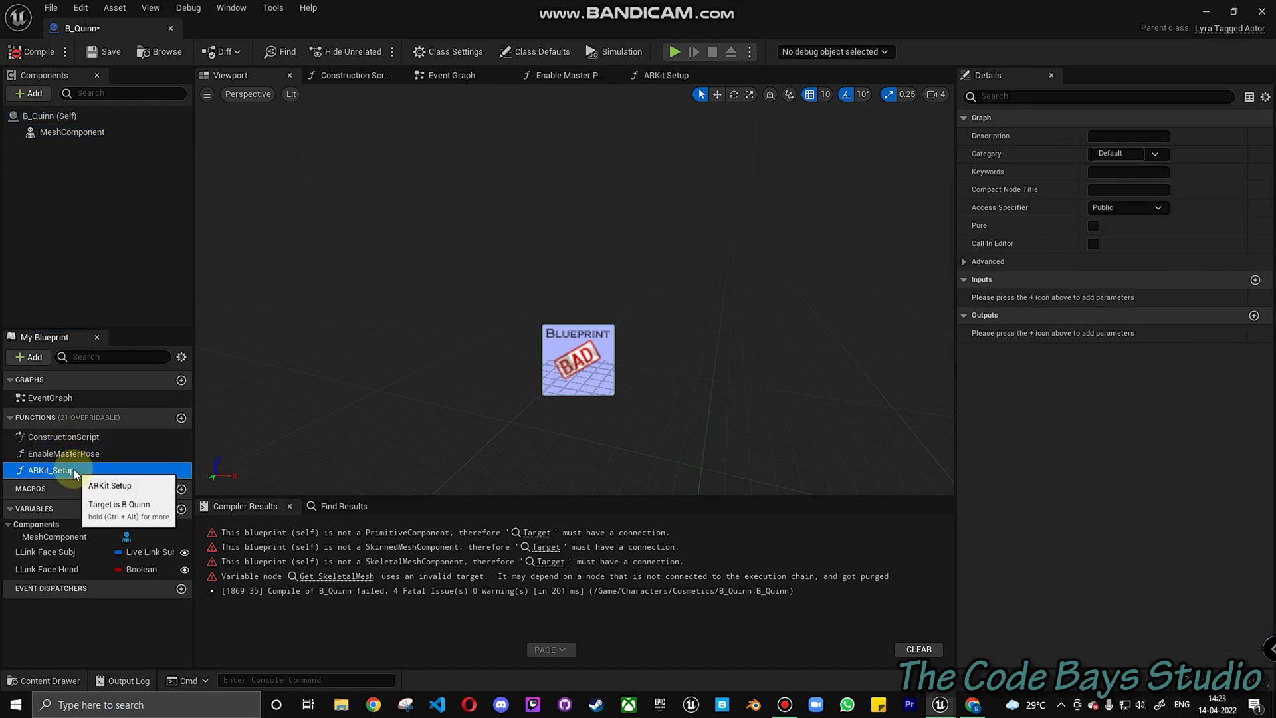
pyautogui.press('Delete')
pyautogui.click(57, 535)
pyautogui.click(58, 552)
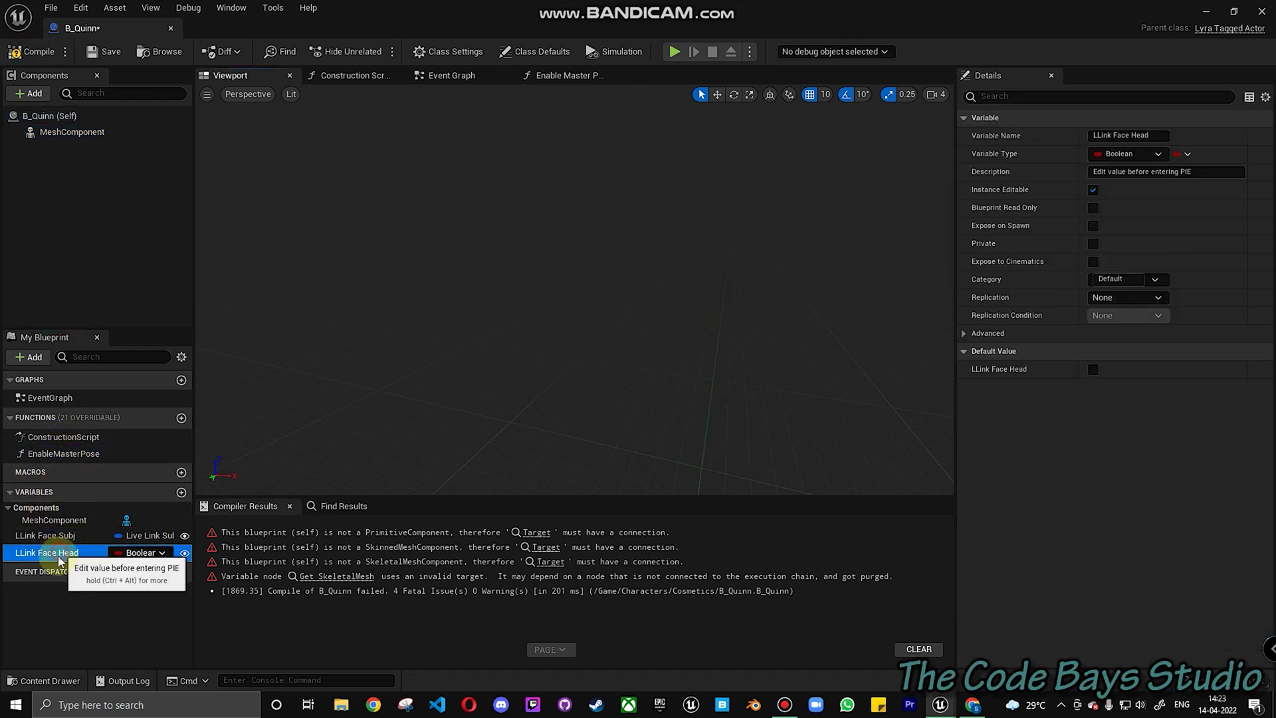
pyautogui.press('Delete')
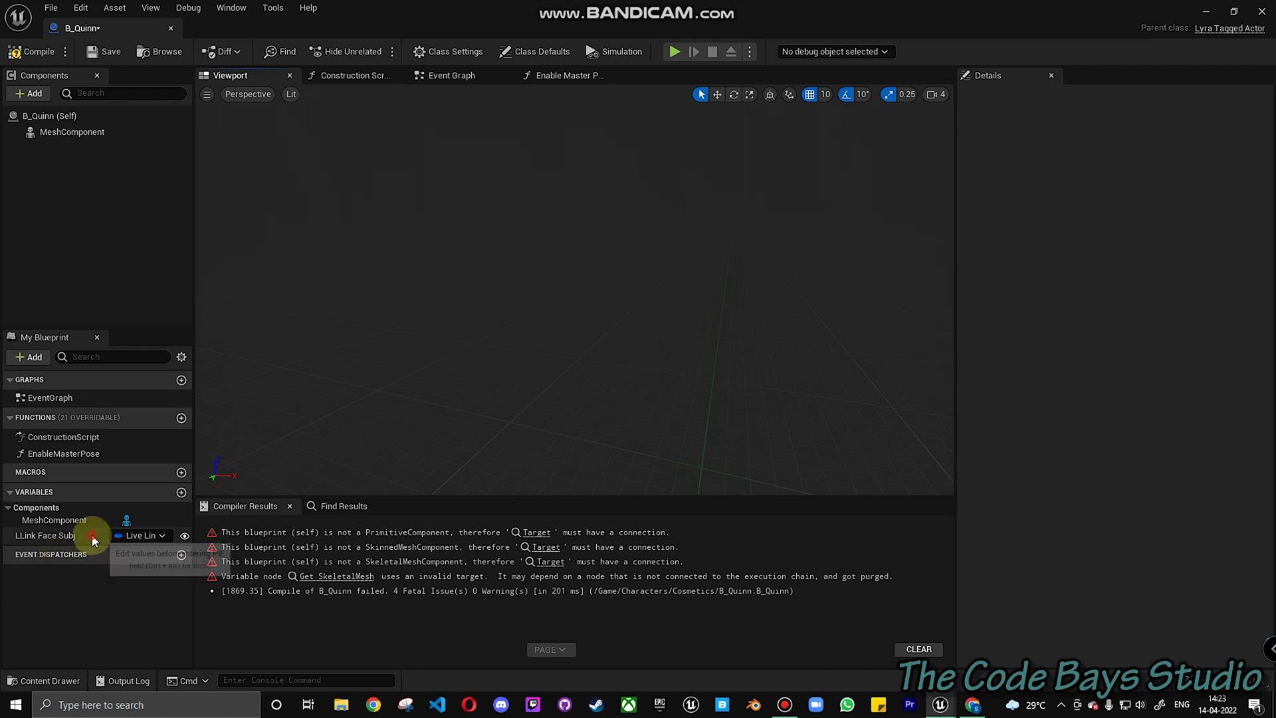
pyautogui.click(93, 537)
pyautogui.press('Delete')
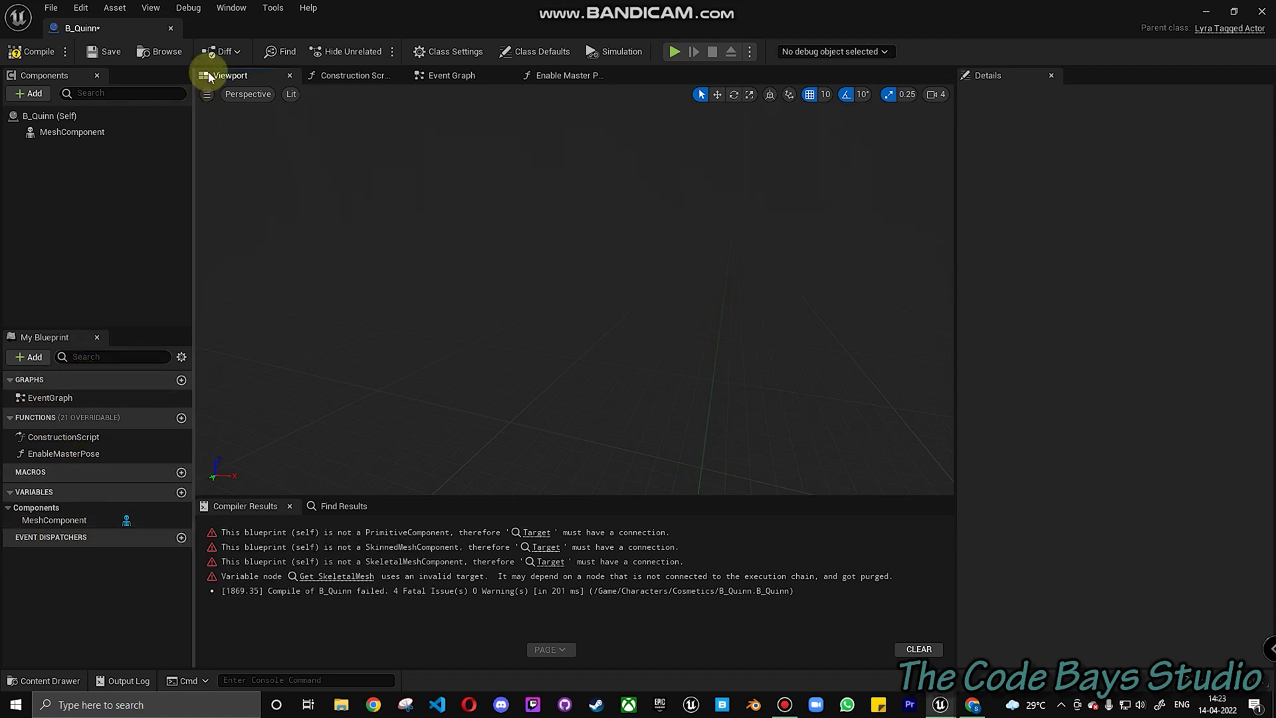
# Delete all nodes following the entry in B_Quinn's Construction Script
pyautogui.click(30, 52)
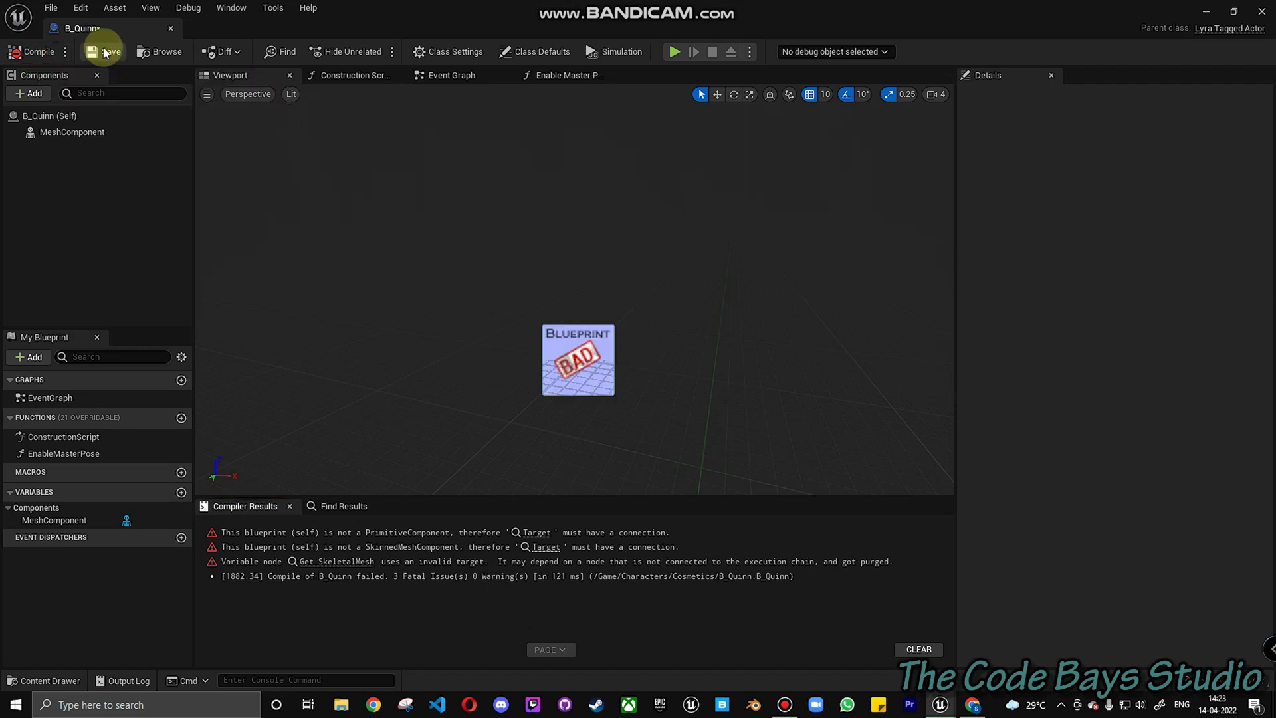
pyautogui.click(376, 79)
pyautogui.scroll(-3, 469, 276)
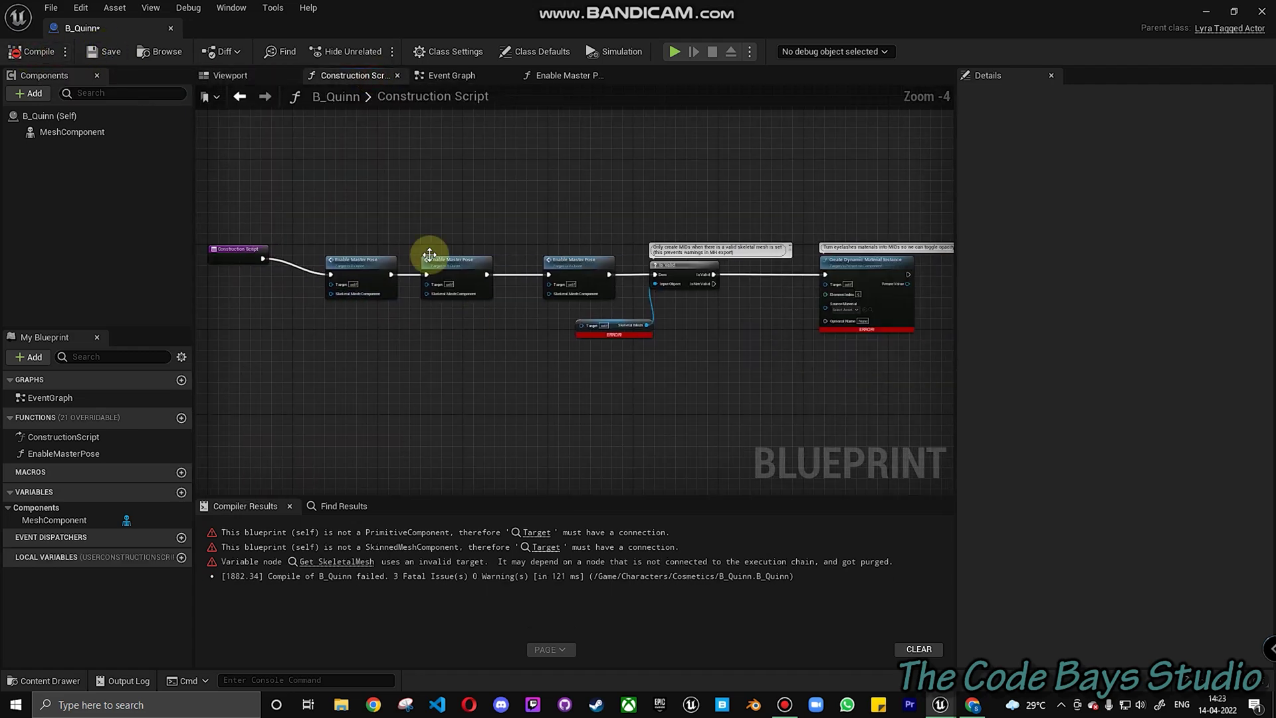
pyautogui.moveTo(356, 192); pyautogui.dragTo(906, 387)
pyautogui.press('Delete')
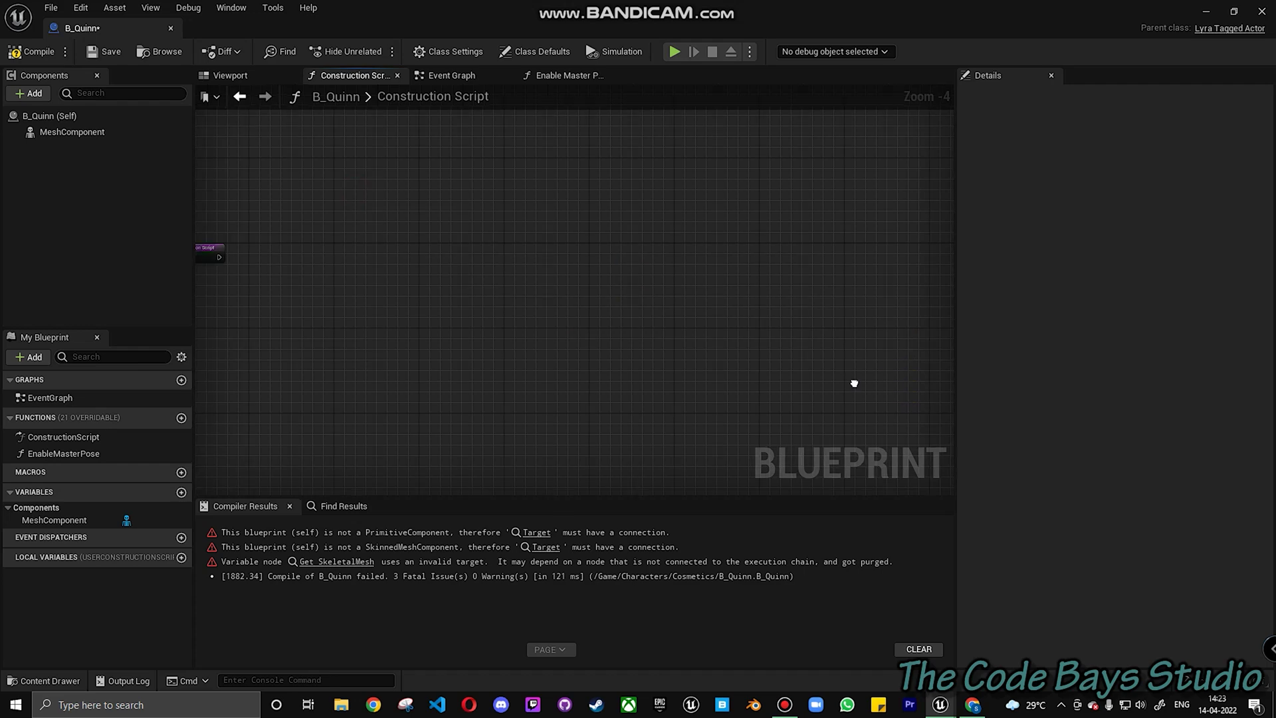
# Recompile B_Quinn without errors, return to its Viewport, and minimize the editor
pyautogui.moveTo(853, 383); pyautogui.dragTo(875, 388, button='right')
pyautogui.click(225, 191)
pyautogui.click(28, 55)
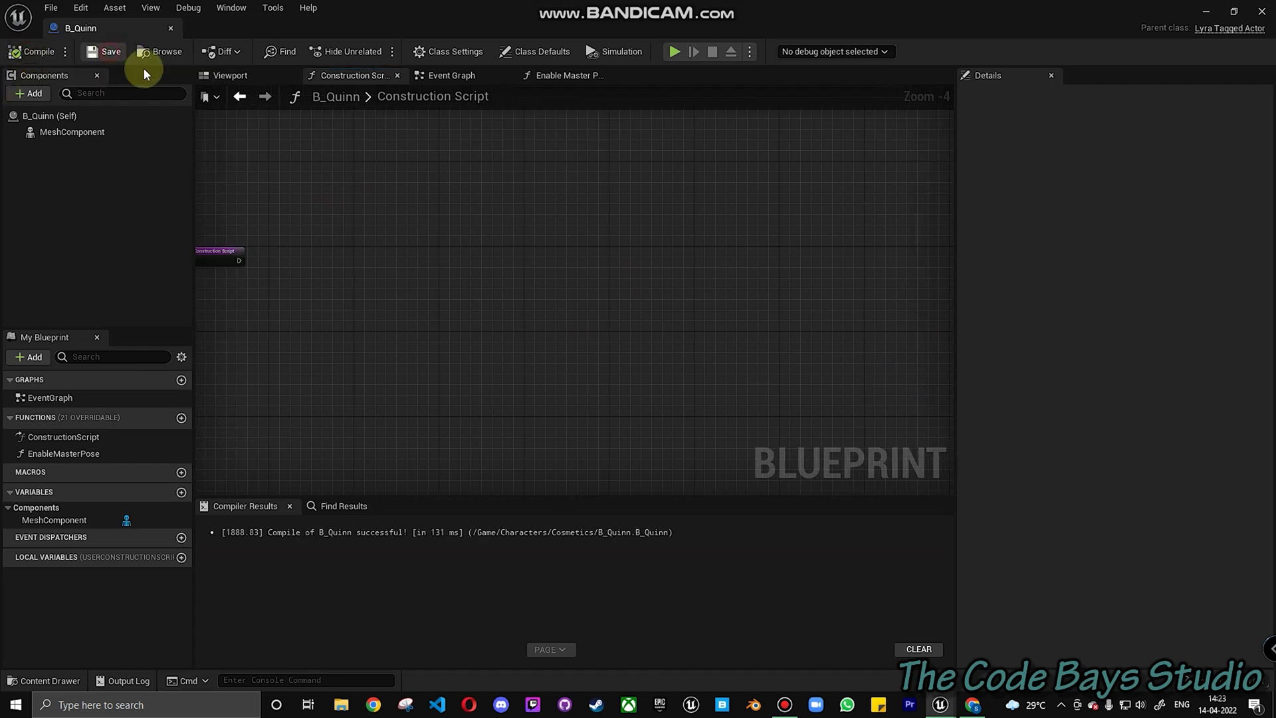
pyautogui.click(248, 76)
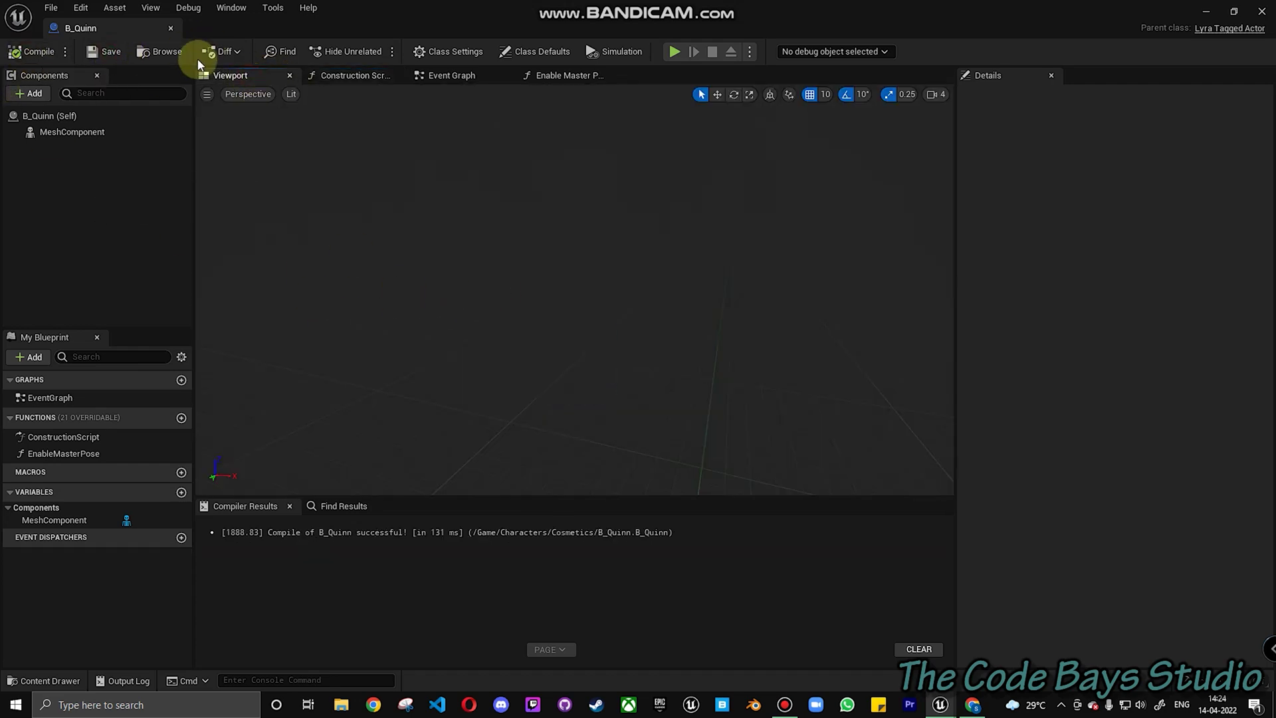
pyautogui.click(1206, 12)
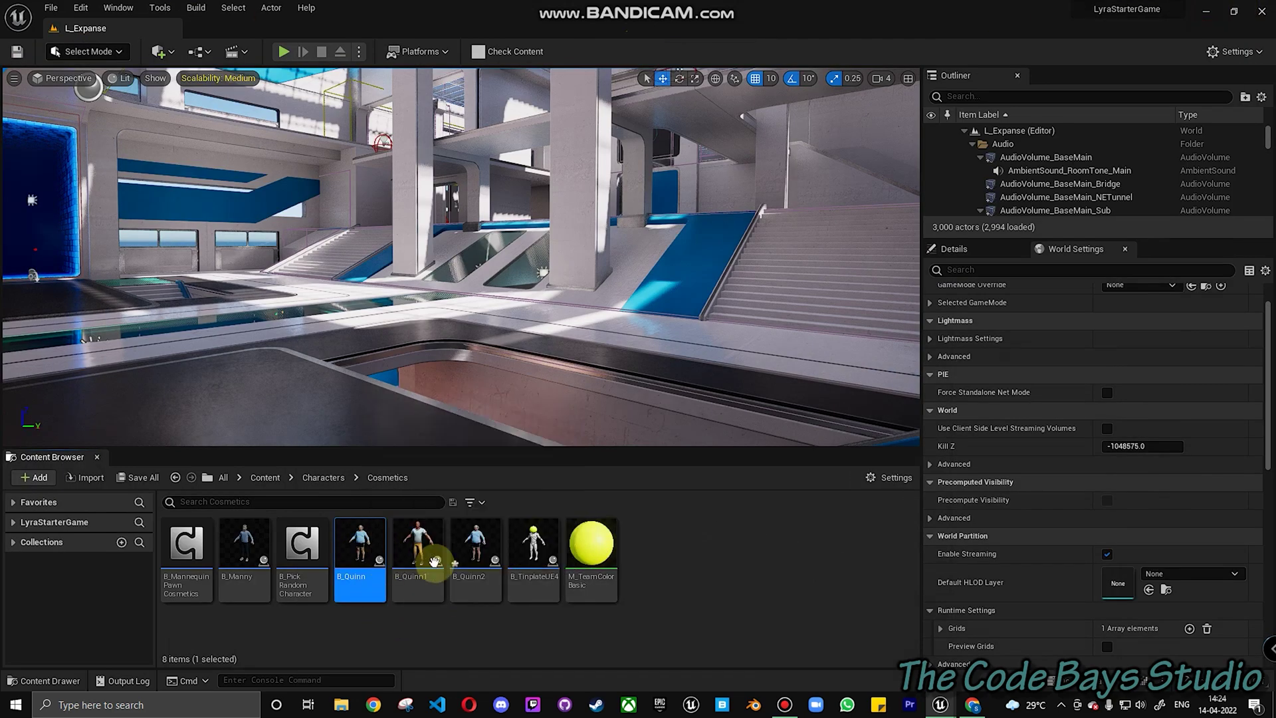
# Browse to Content/MetaHumans/Natalia, open BP_Natalia, and select its LLink Face Subj variable
pyautogui.click(323, 477)
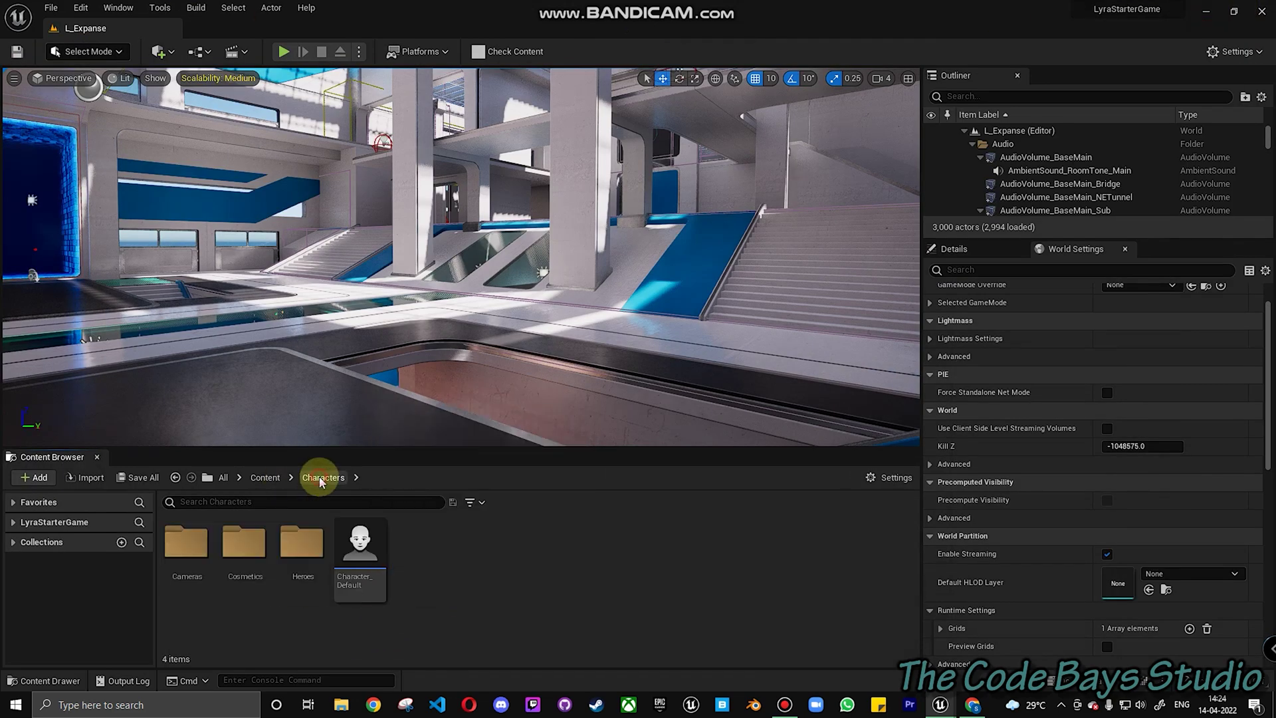
pyautogui.click(265, 478)
pyautogui.click(198, 604)
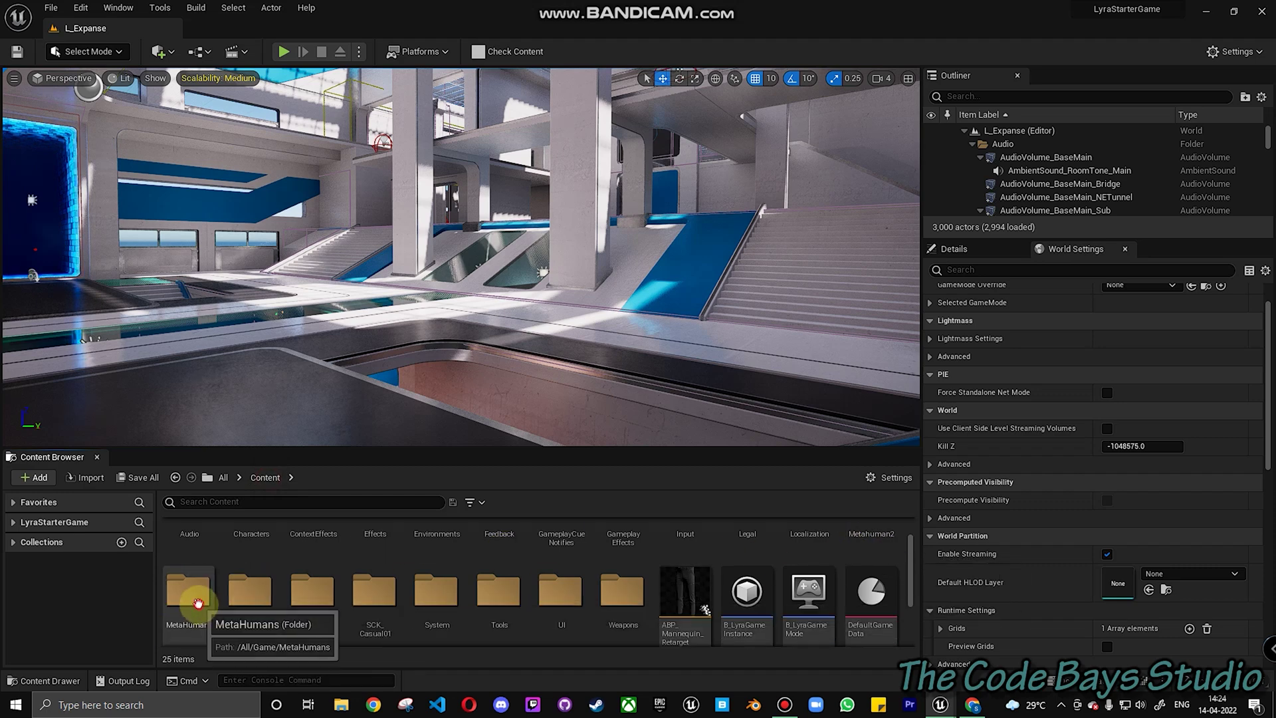
pyautogui.doubleClick(199, 603)
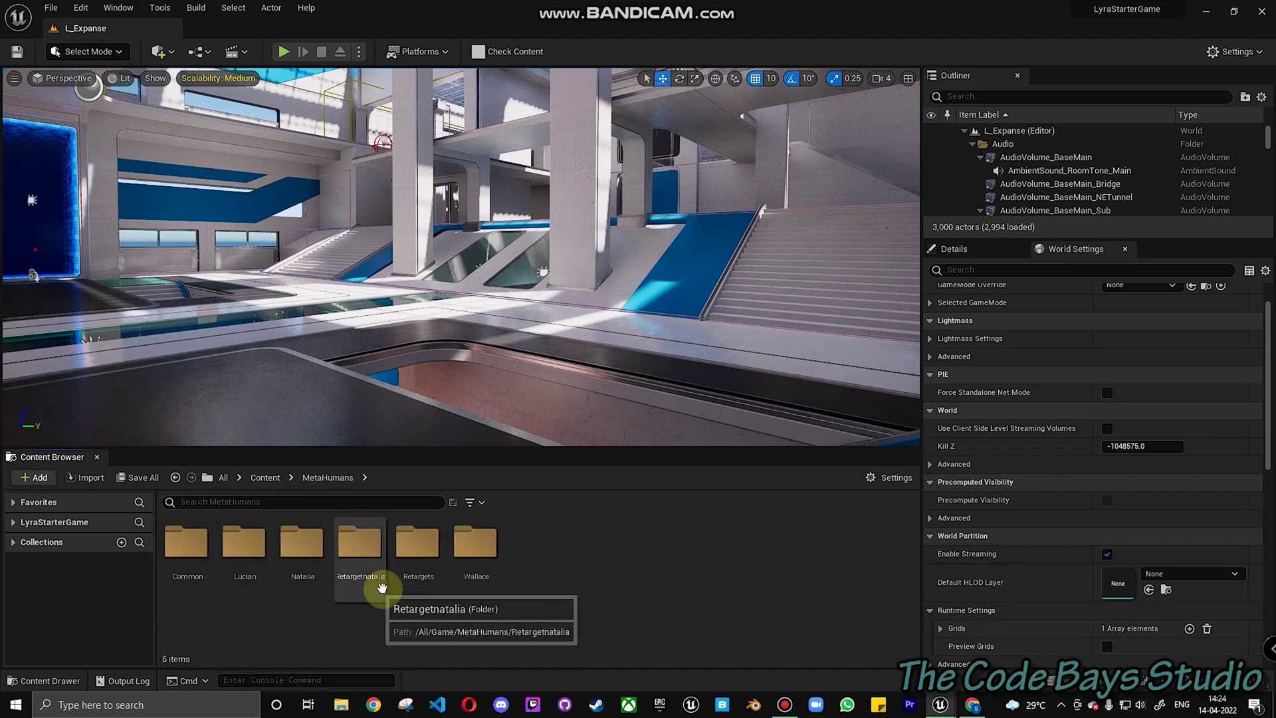
pyautogui.doubleClick(302, 564)
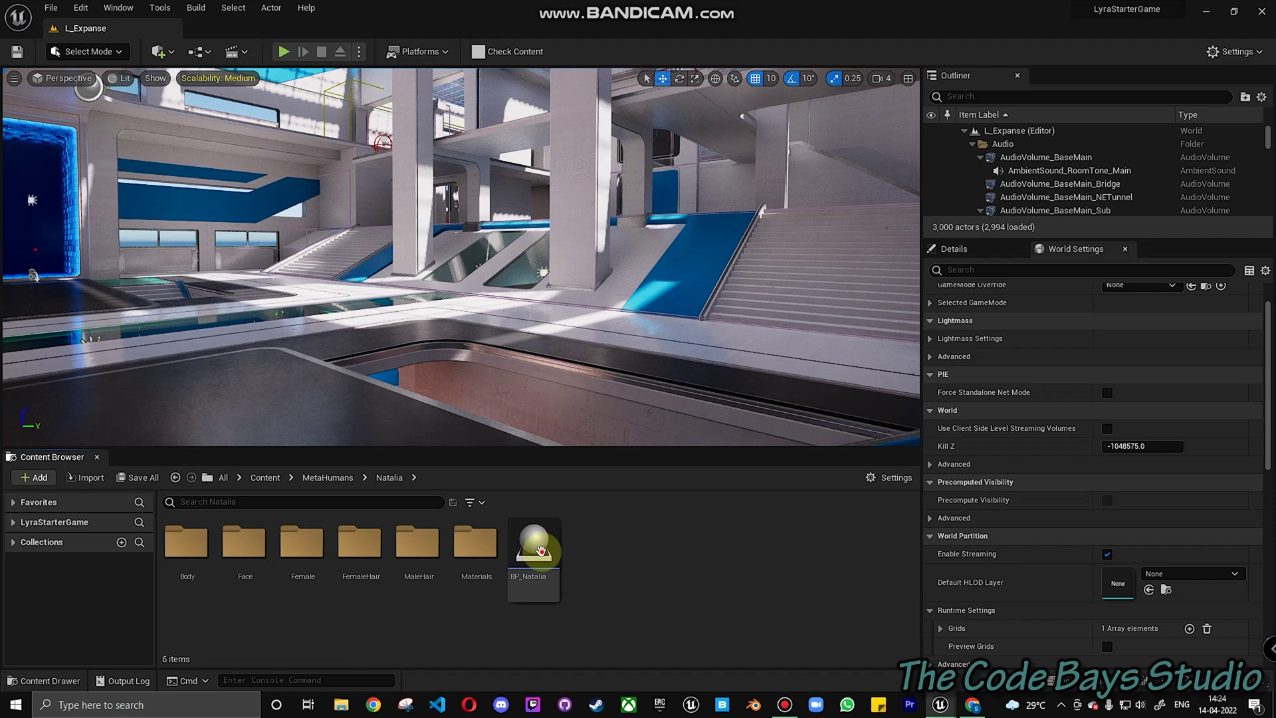
pyautogui.click(540, 550)
pyautogui.doubleClick(540, 552)
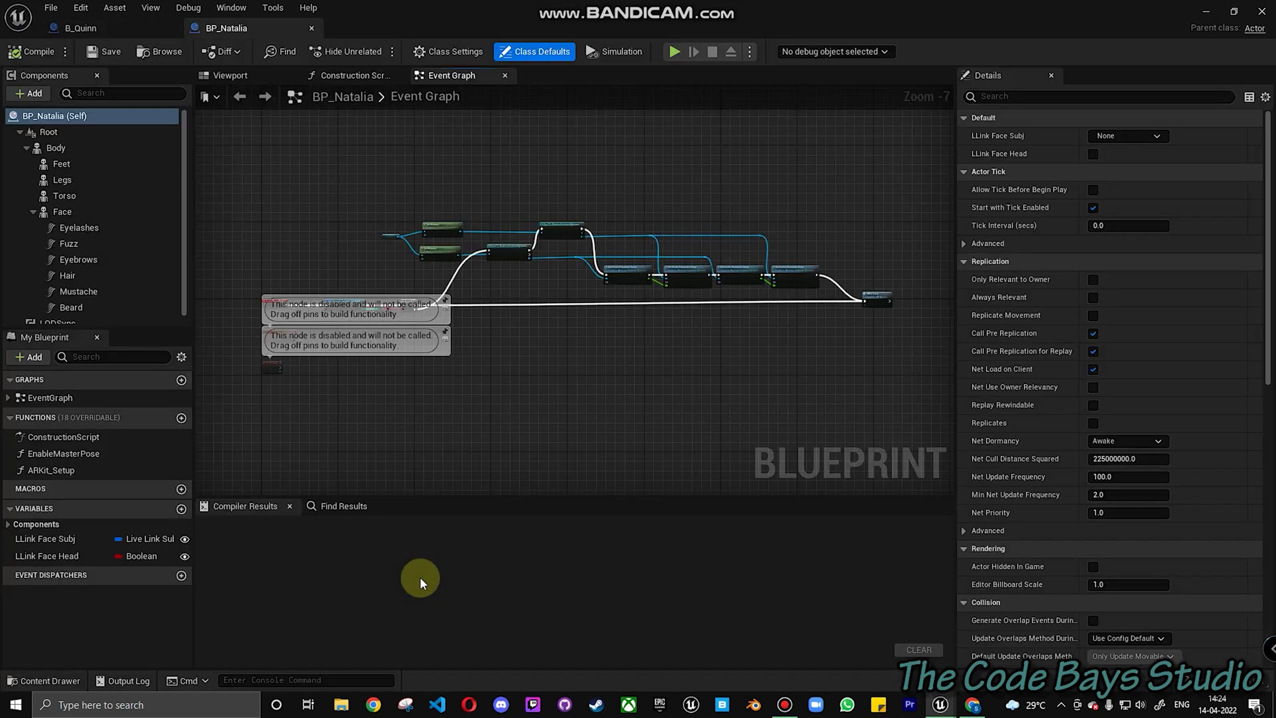
pyautogui.click(69, 540)
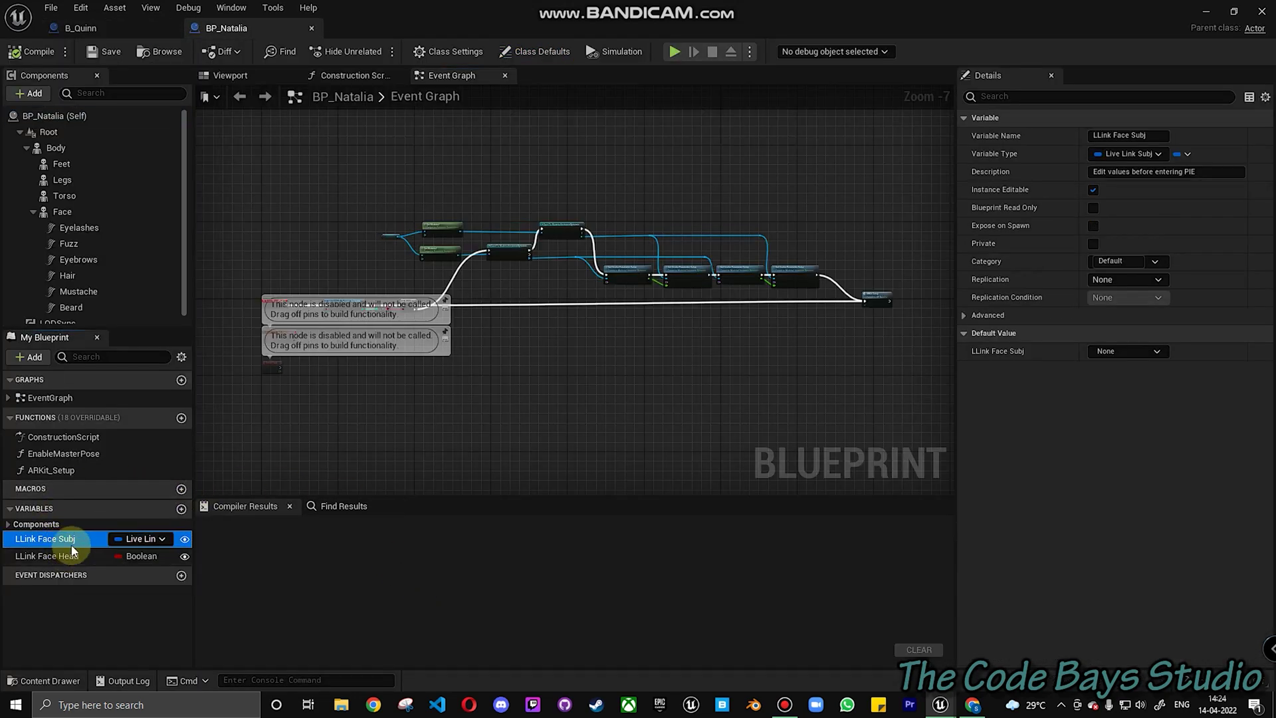
# Paste the LLink Face Subj variable into B_Quinn's Variables
pyautogui.click(85, 28)
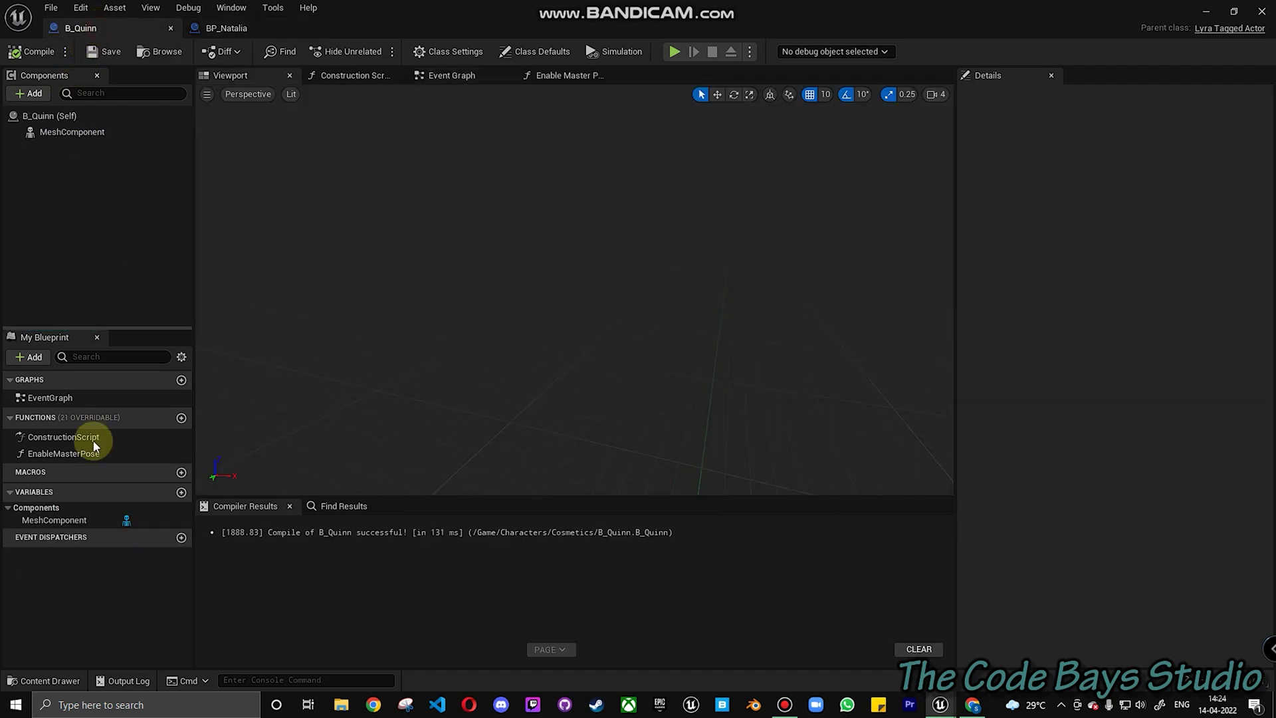
pyautogui.rightClick(60, 493)
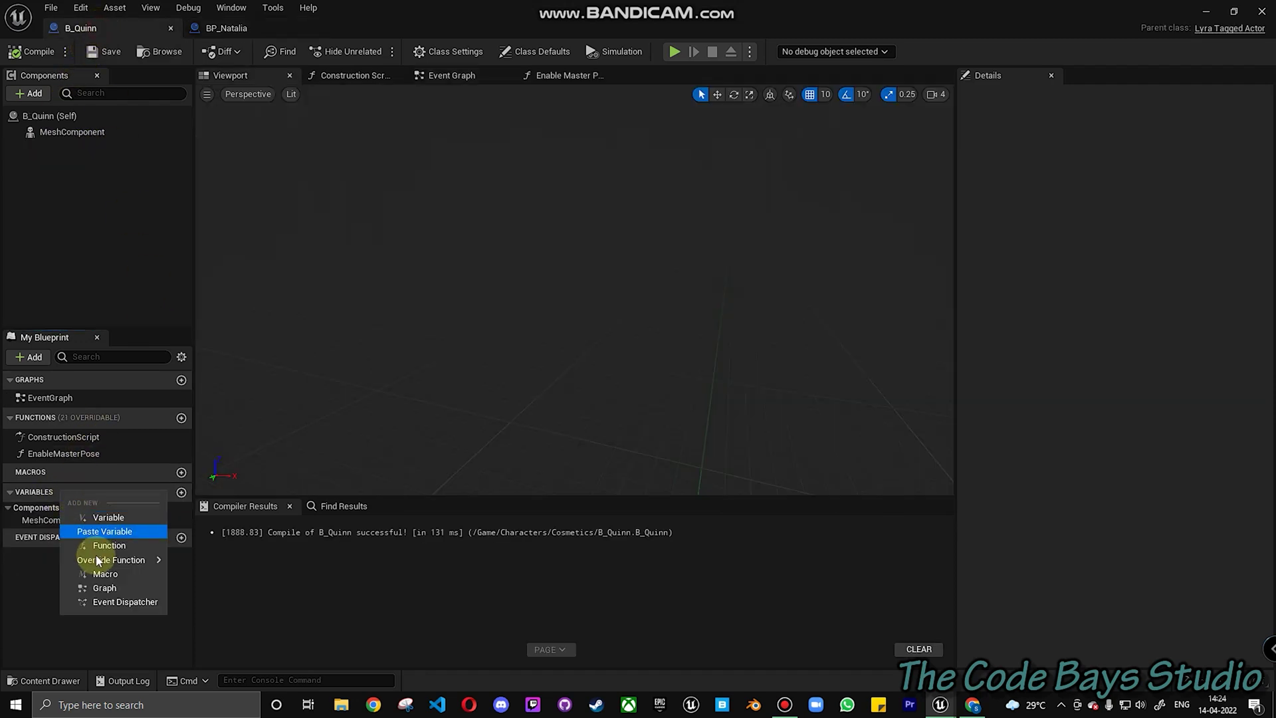
pyautogui.click(106, 529)
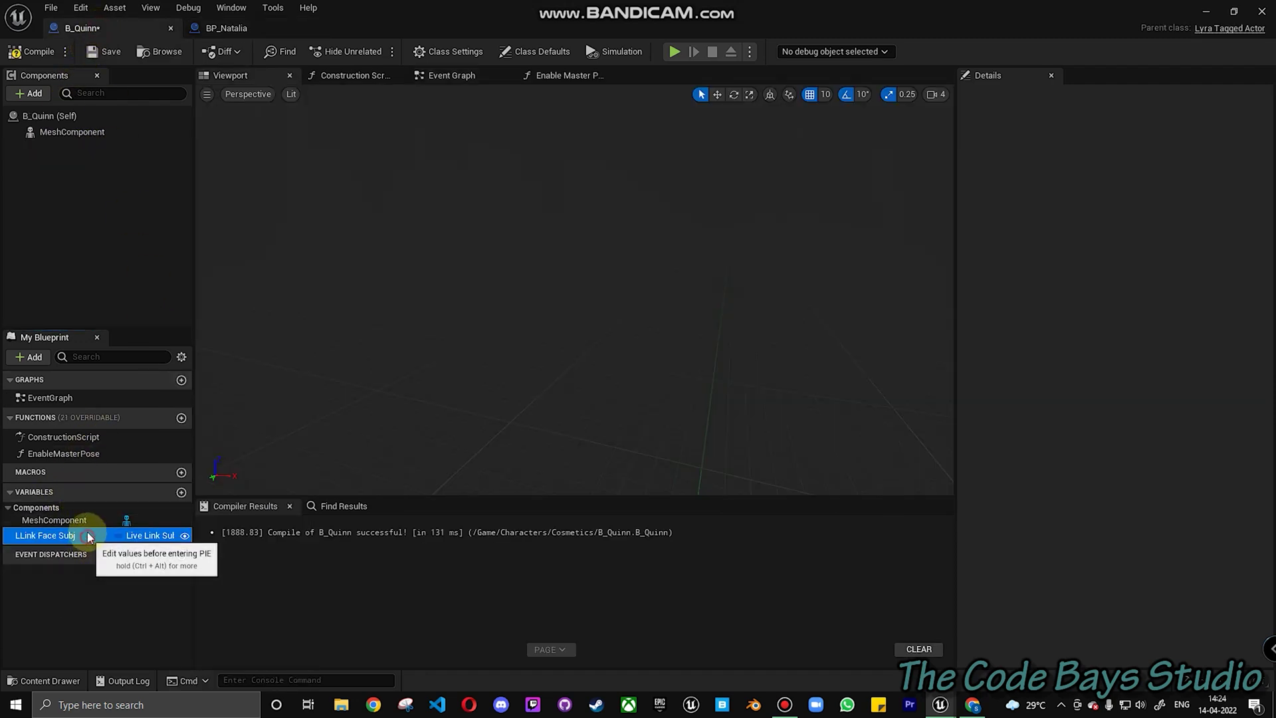
# Copy LLink Face Head from BP_Natalia and paste it into B_Quinn
pyautogui.click(226, 28)
pyautogui.click(59, 558)
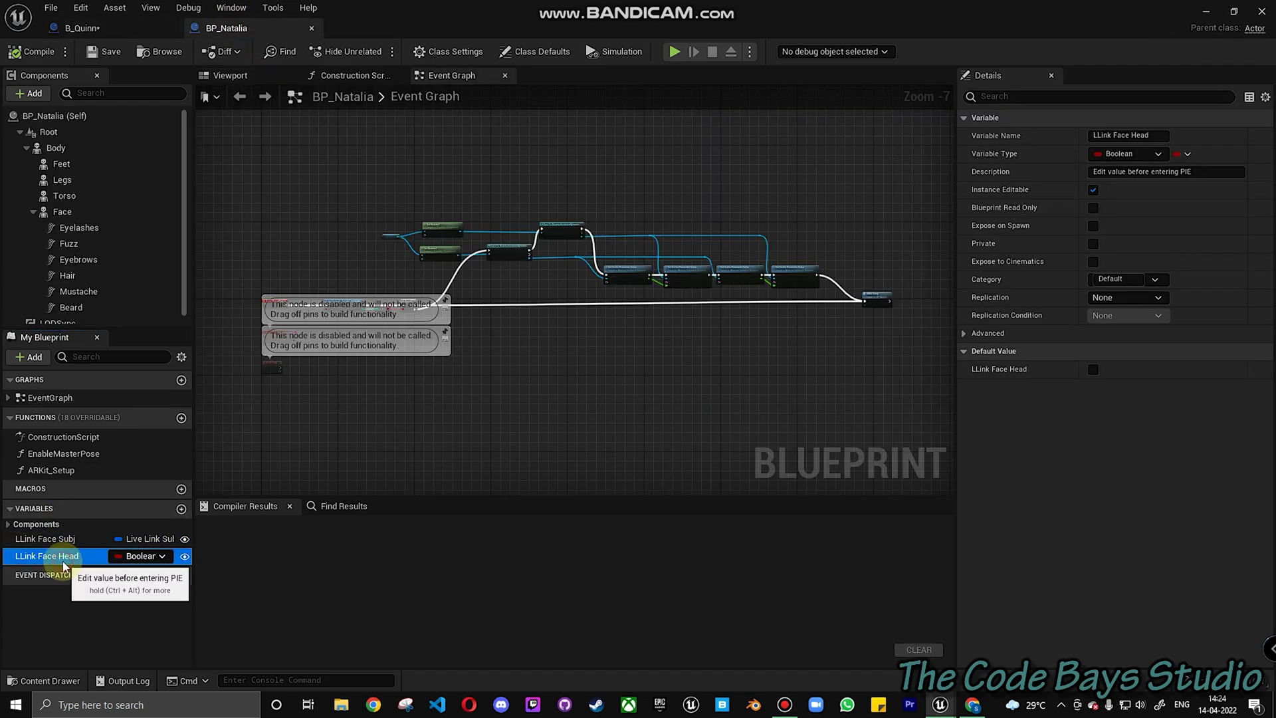
pyautogui.rightClick(65, 565)
pyautogui.click(123, 655)
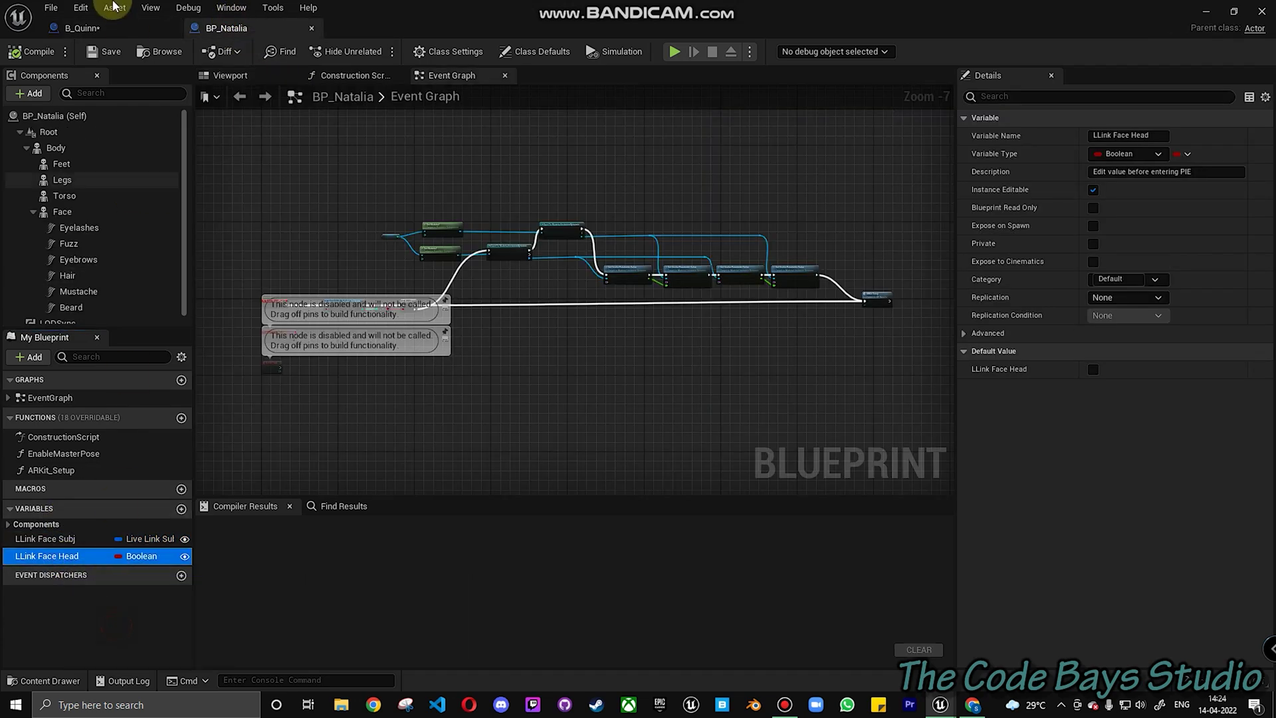
pyautogui.click(83, 28)
pyautogui.rightClick(66, 492)
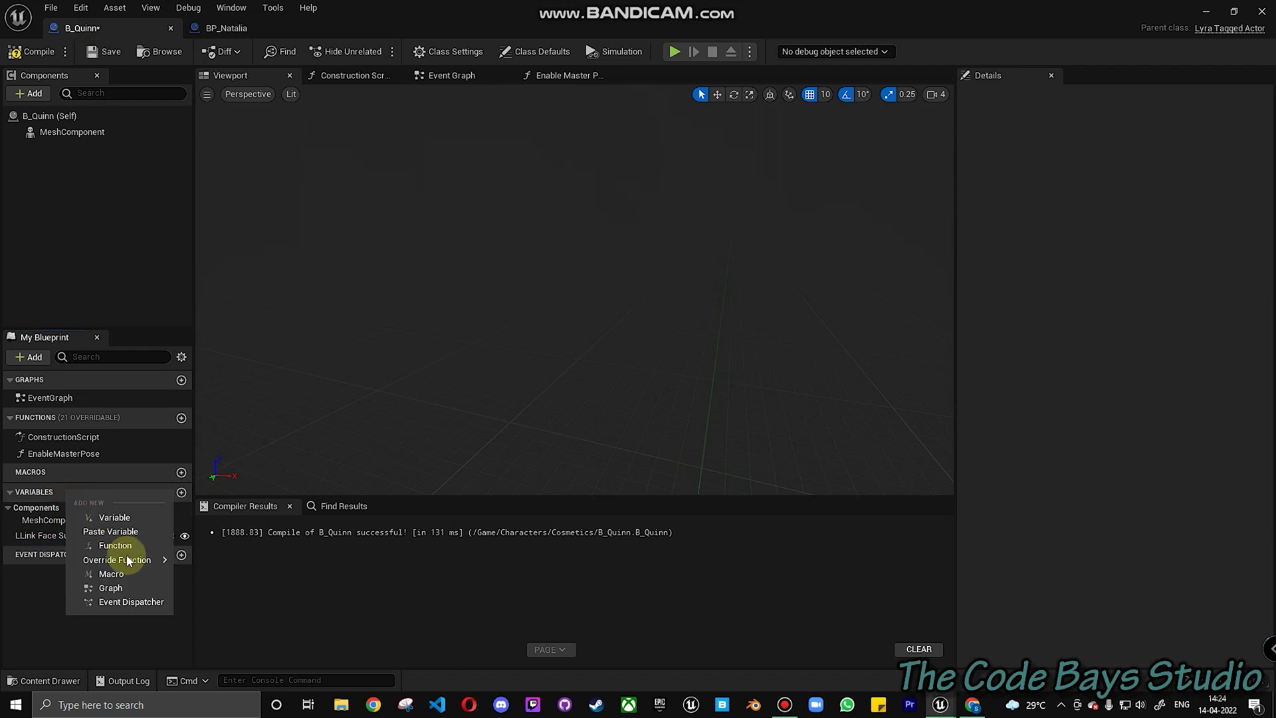
pyautogui.click(110, 531)
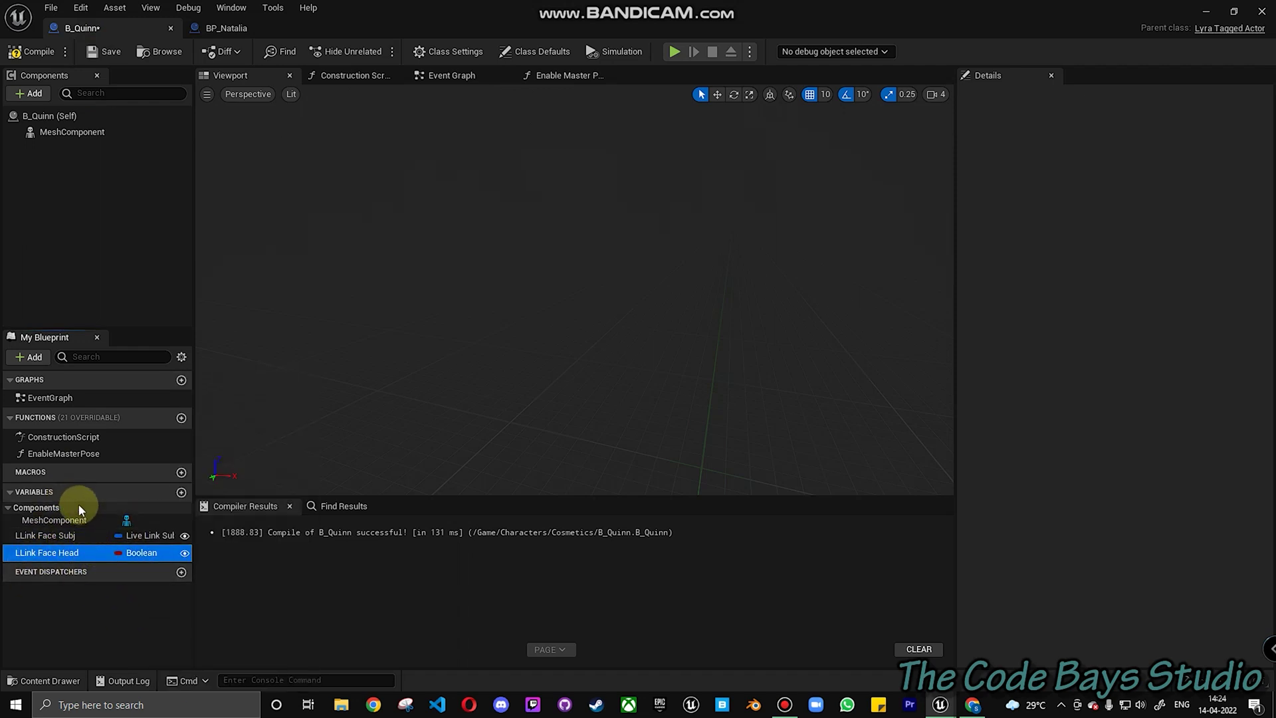
pyautogui.click(238, 29)
# Replace B_Quinn's EnableMasterPose function with the one copied from BP_Natalia
pyautogui.click(59, 454)
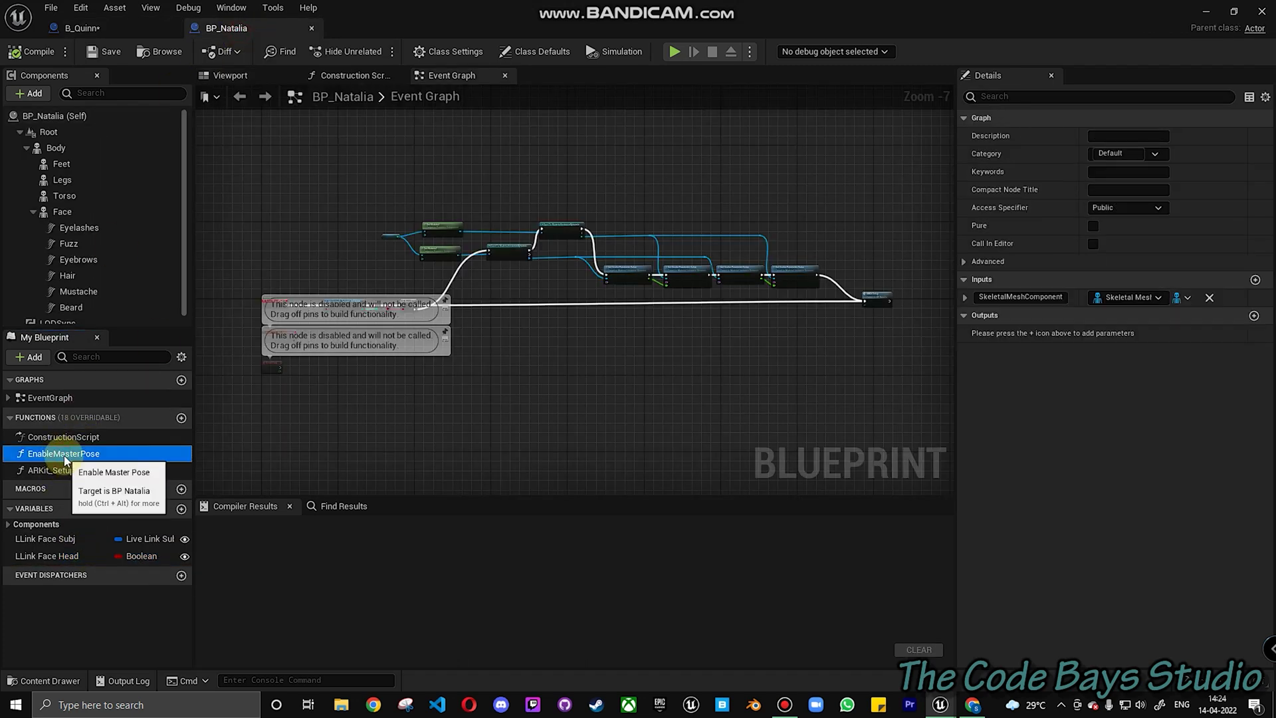
pyautogui.click(94, 27)
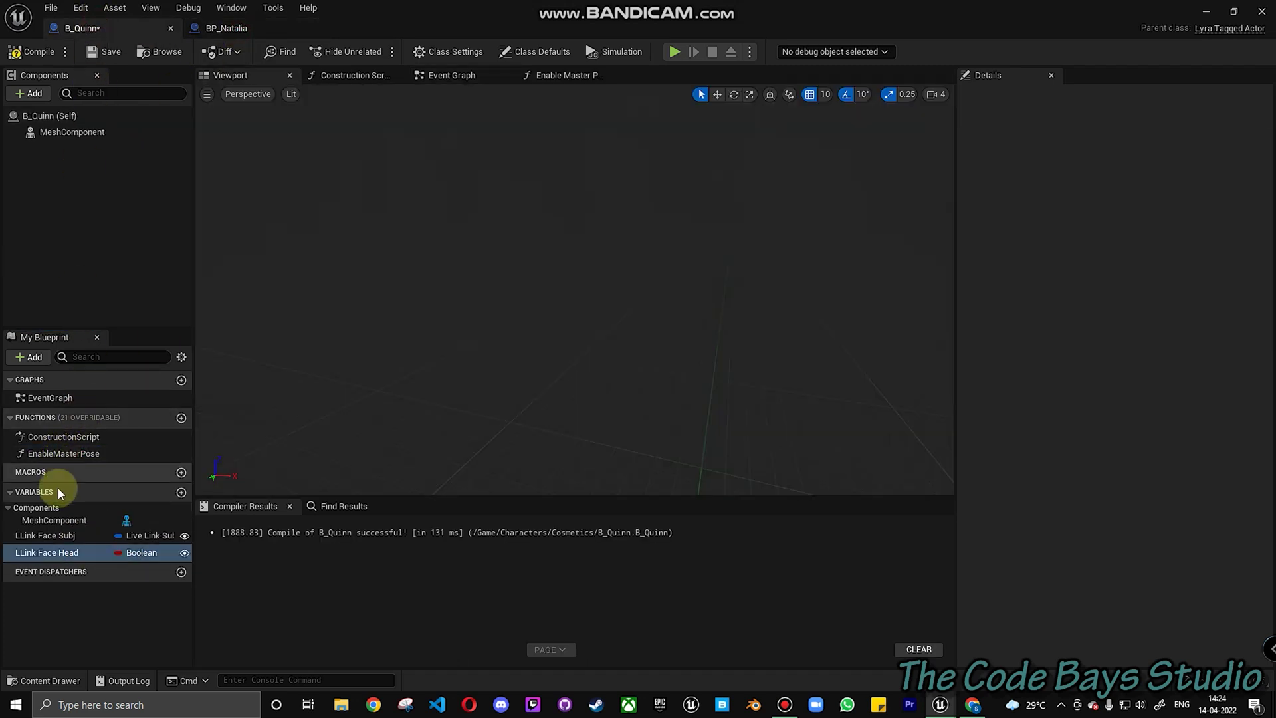
pyautogui.click(70, 453)
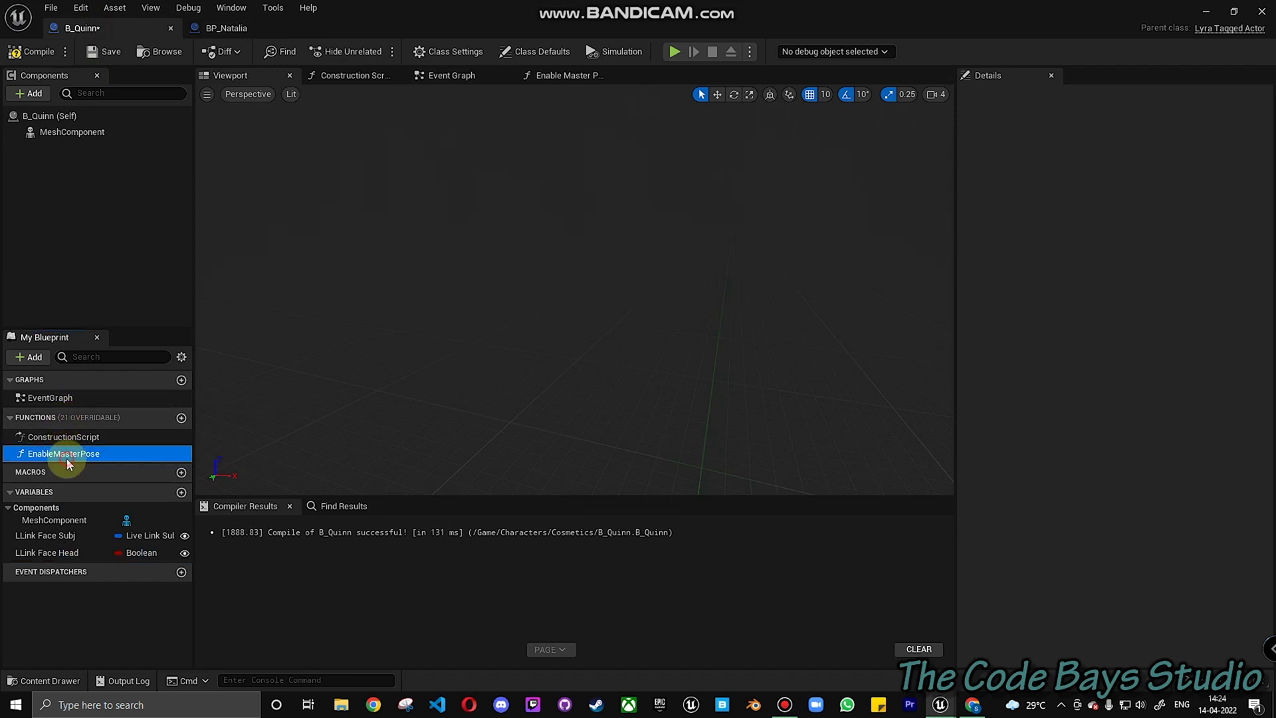
pyautogui.rightClick(100, 450)
pyautogui.click(101, 447)
pyautogui.click(79, 418)
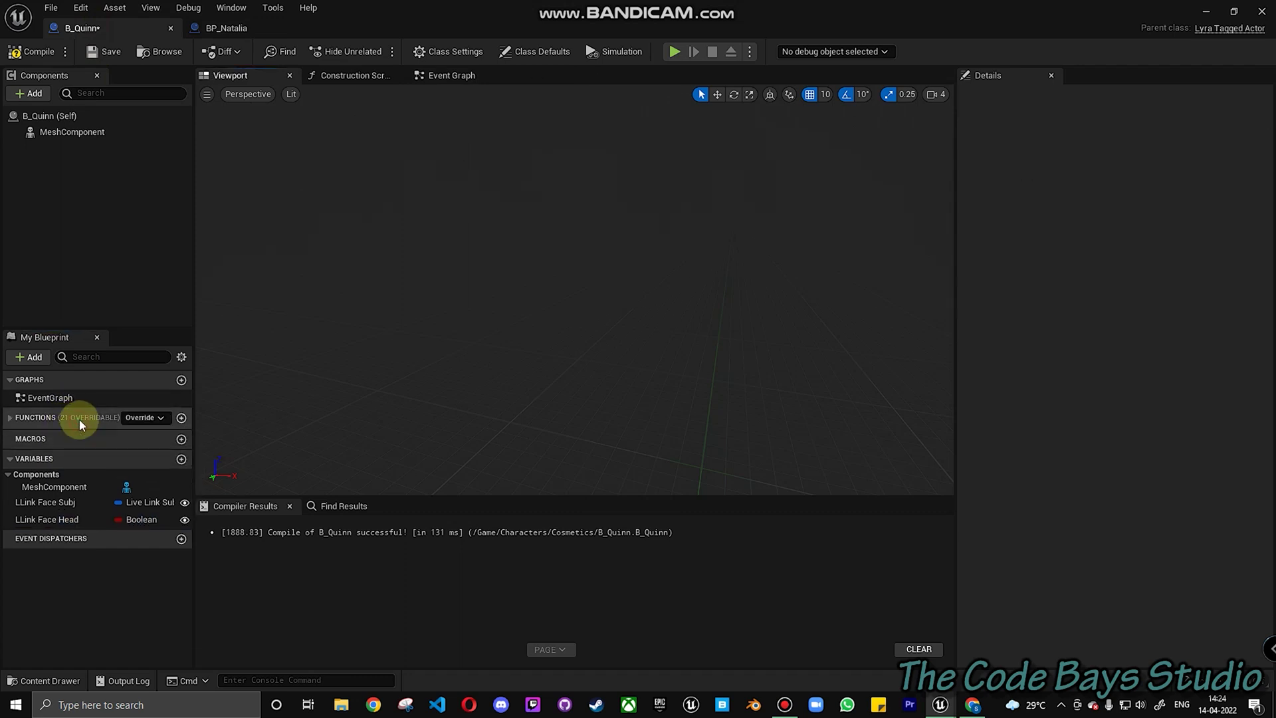
pyautogui.rightClick(78, 419)
pyautogui.click(126, 476)
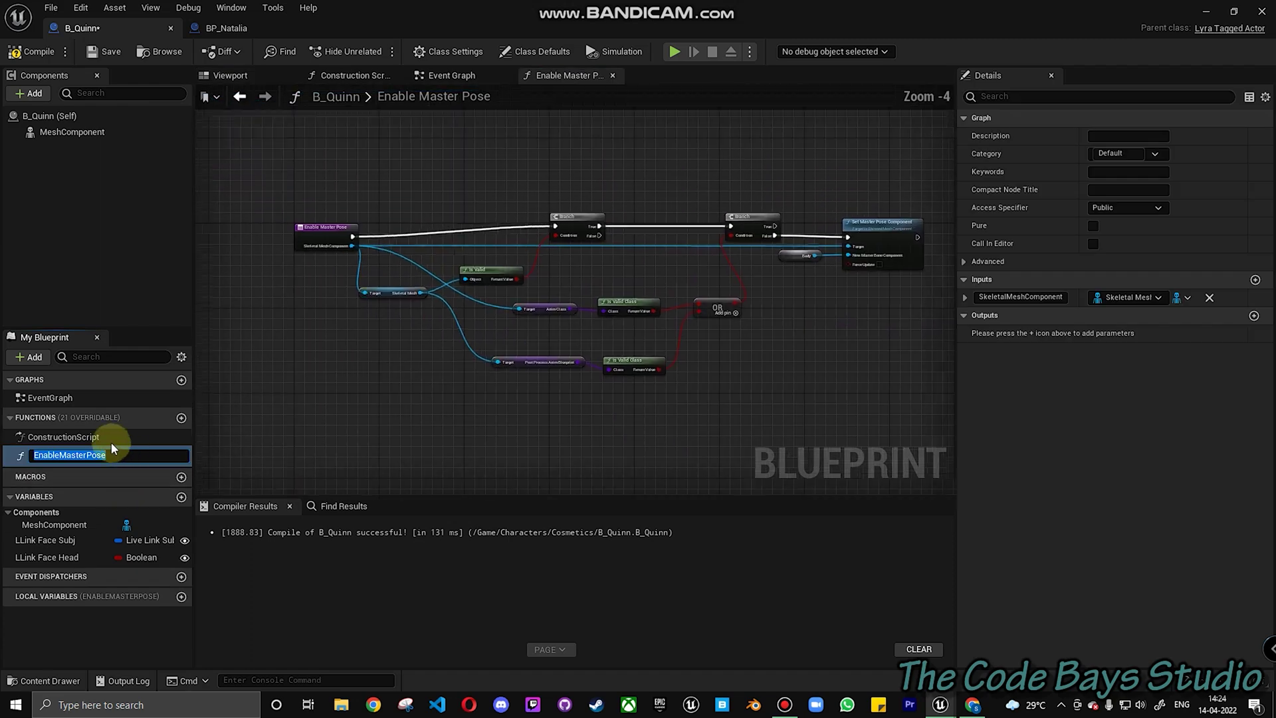
# Copy BP_Natalia's ARKit_Setup function and paste it into B_Quinn
pyautogui.click(226, 28)
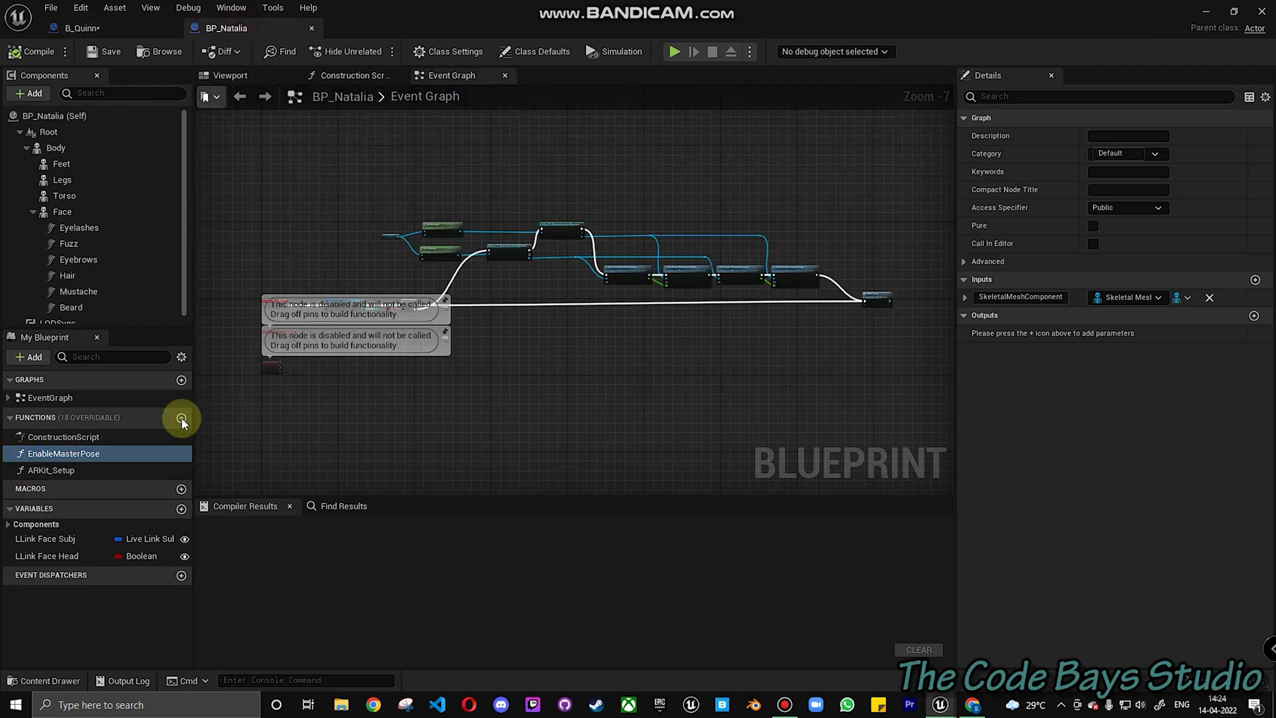
pyautogui.click(69, 471)
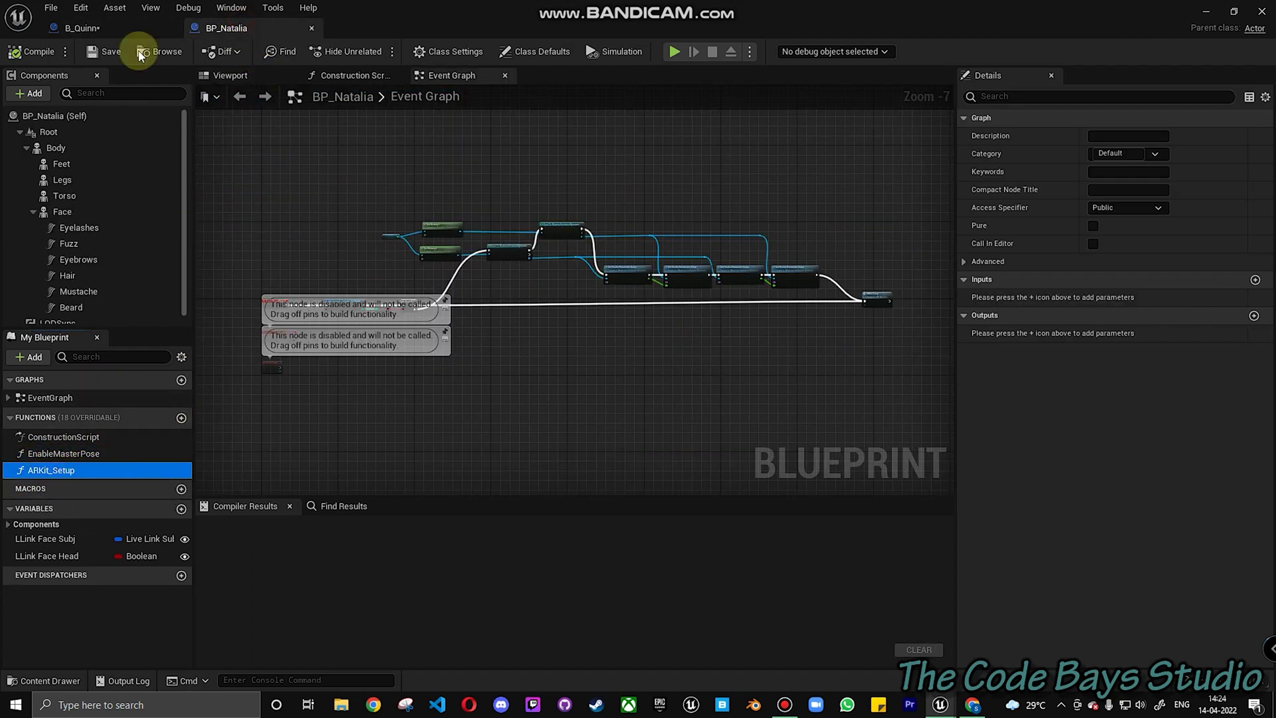
pyautogui.click(110, 33)
pyautogui.click(77, 417)
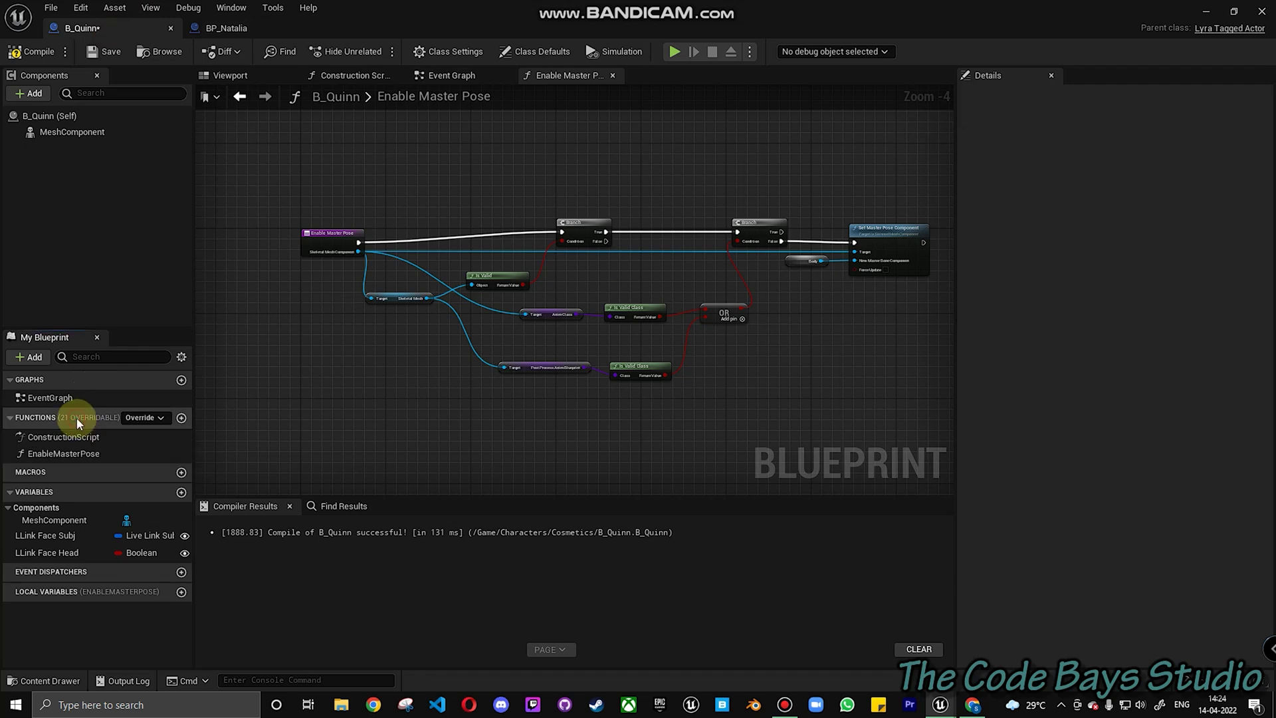
pyautogui.rightClick(77, 418)
pyautogui.click(124, 488)
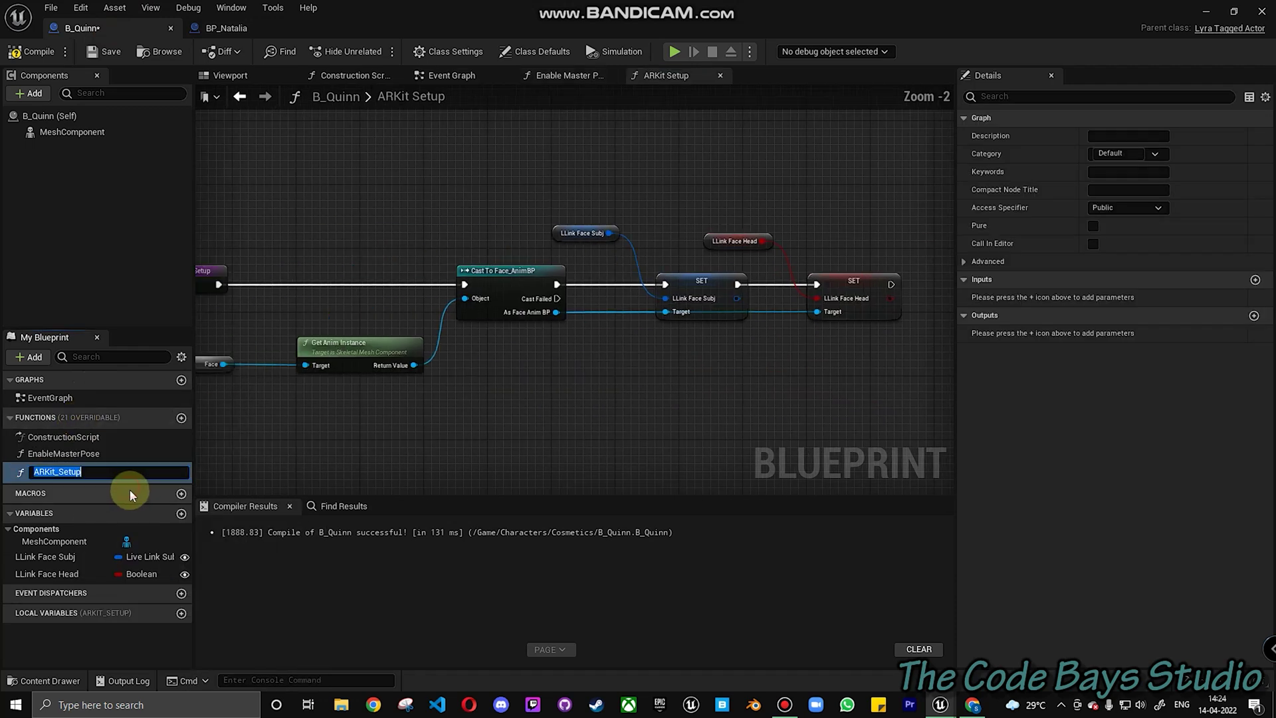
pyautogui.click(52, 435)
# Open B_Quinn's empty Construction Script graph
pyautogui.click(59, 454)
pyautogui.click(53, 470)
pyautogui.doubleClick(73, 437)
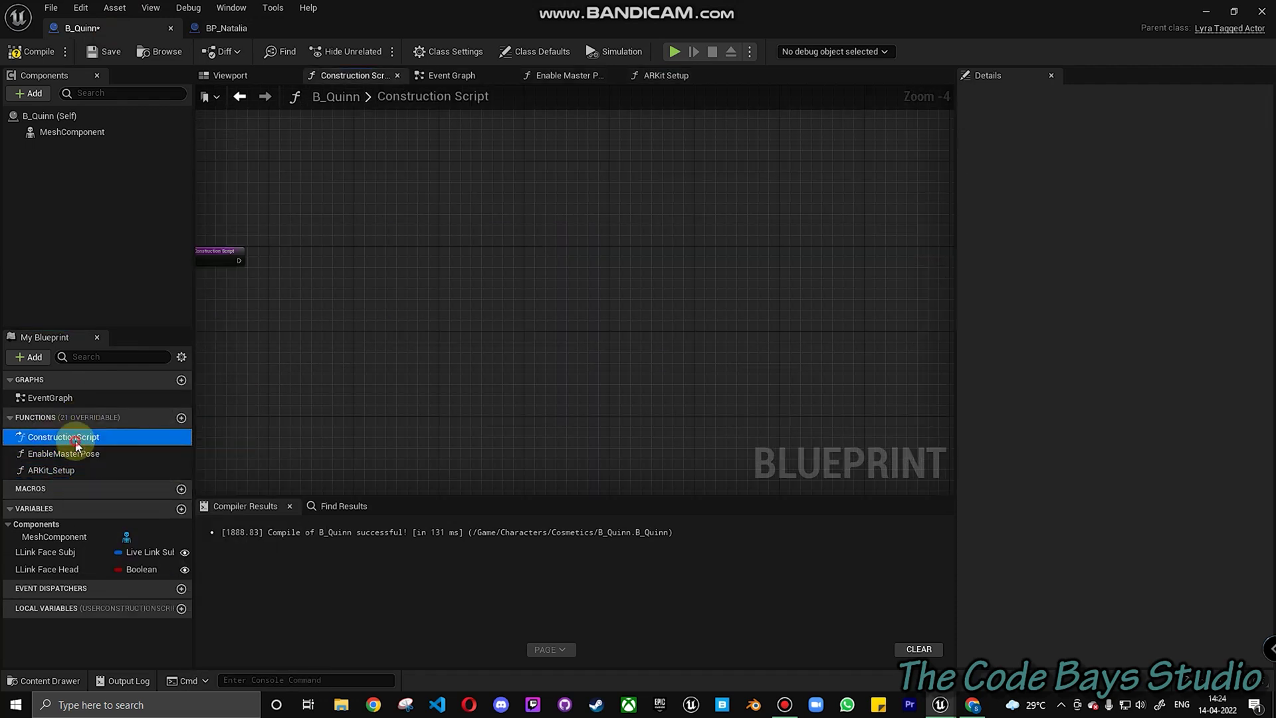
# Open BP_Natalia's Construction Script and select its whole node chain
pyautogui.click(230, 30)
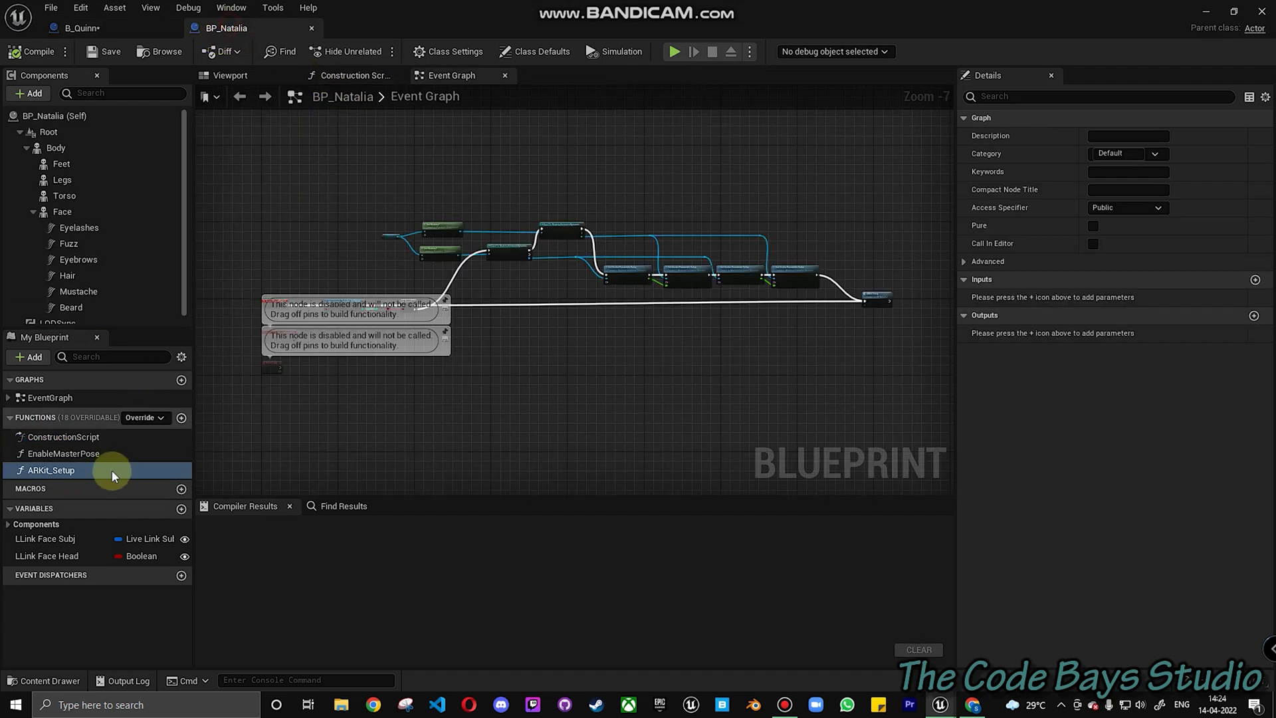
pyautogui.doubleClick(80, 436)
pyautogui.scroll(-4, 653, 302)
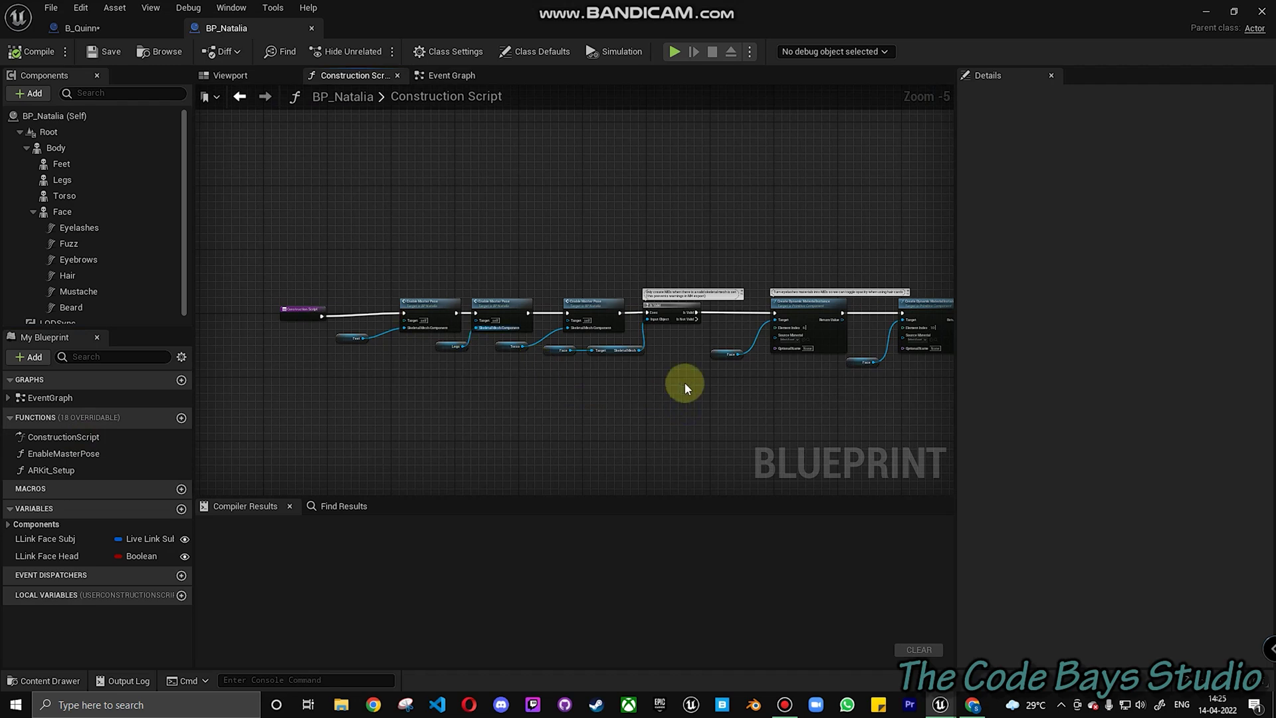
pyautogui.moveTo(684, 384); pyautogui.dragTo(302, 279, button='right')
pyautogui.moveTo(505, 380); pyautogui.dragTo(894, 368)
# Paste the Enable Master Pose and material-instance nodes into B_Quinn's Construction Script
pyautogui.click(84, 28)
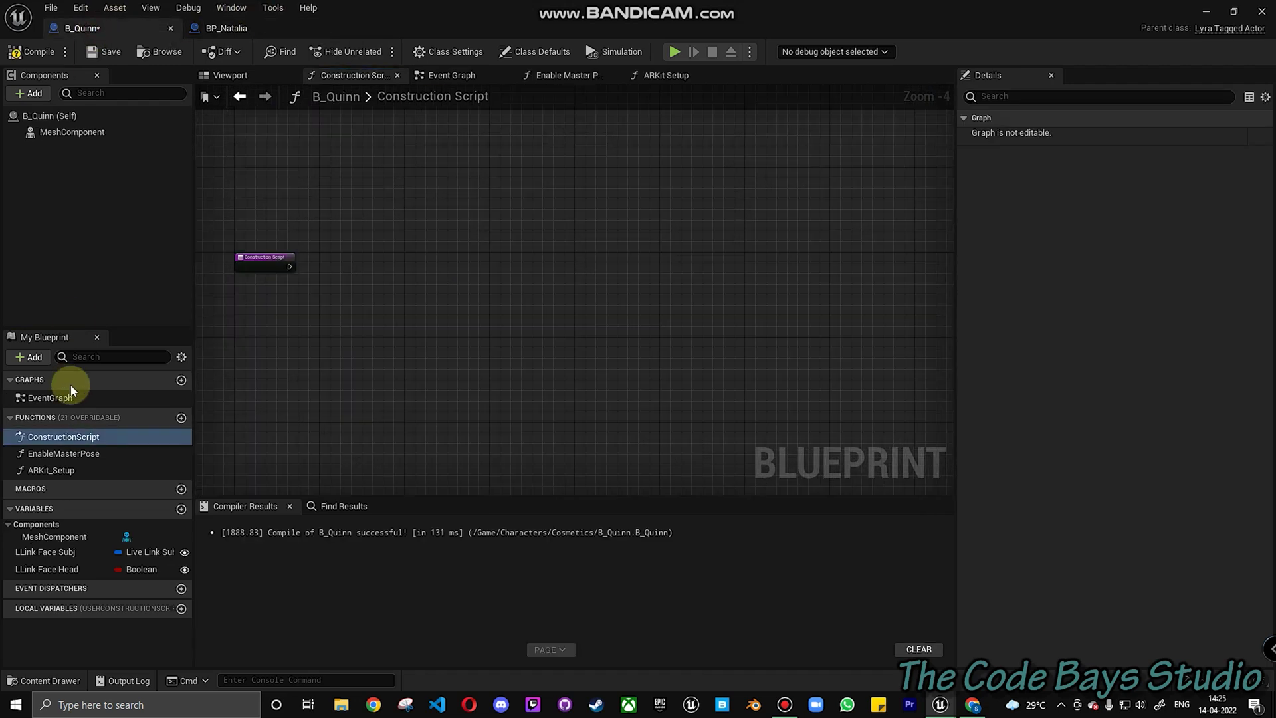
pyautogui.click(442, 290)
pyautogui.hotkey('ctrl', 'v')
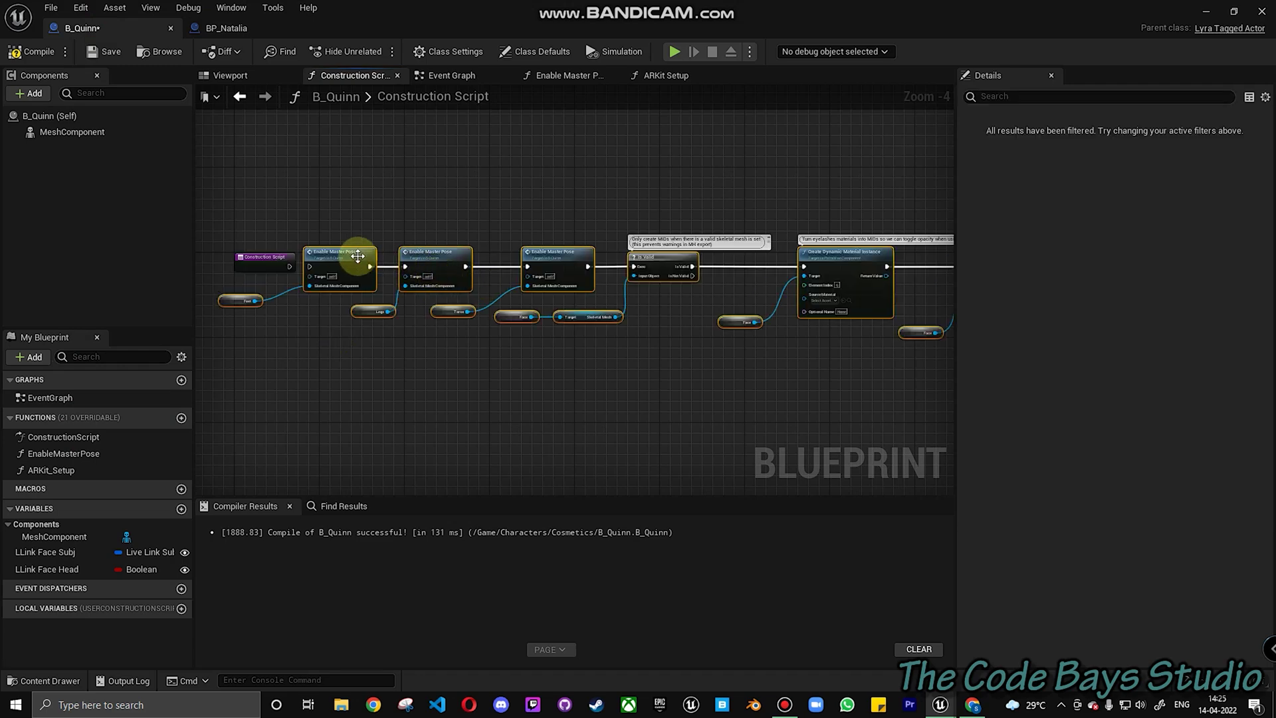
pyautogui.moveTo(364, 267); pyautogui.dragTo(331, 277)
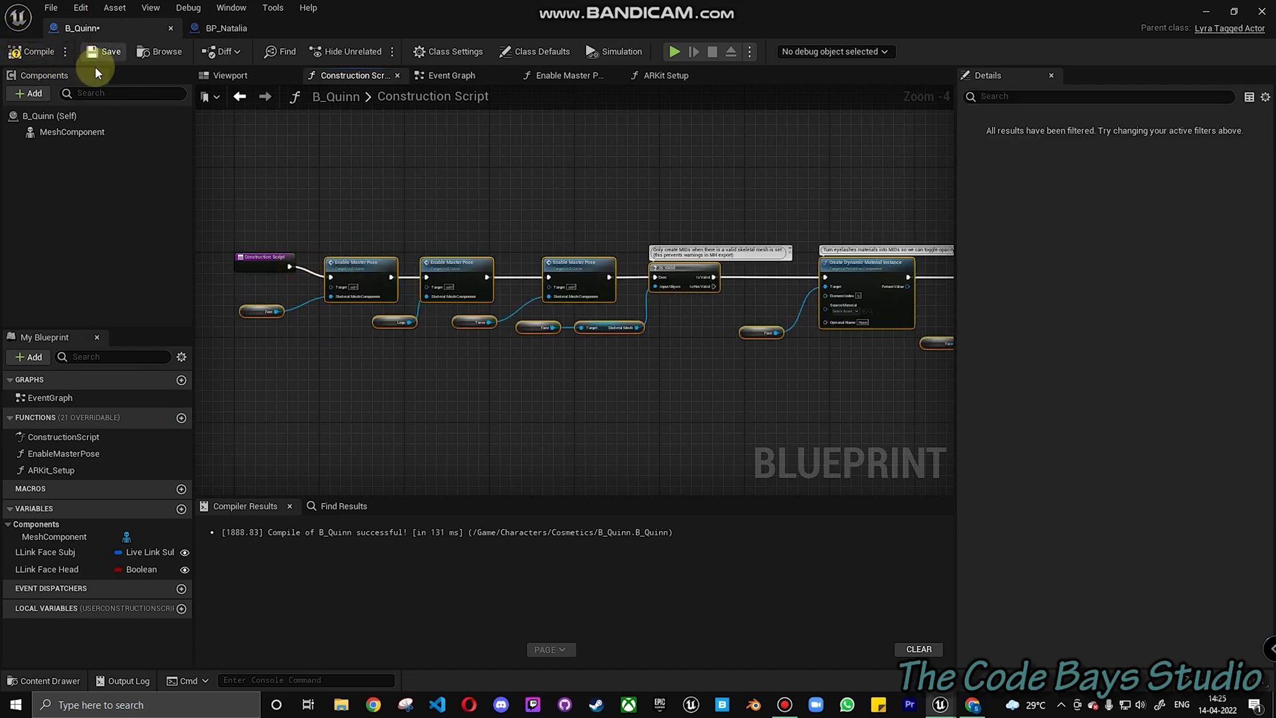
pyautogui.scroll(2, 261, 326)
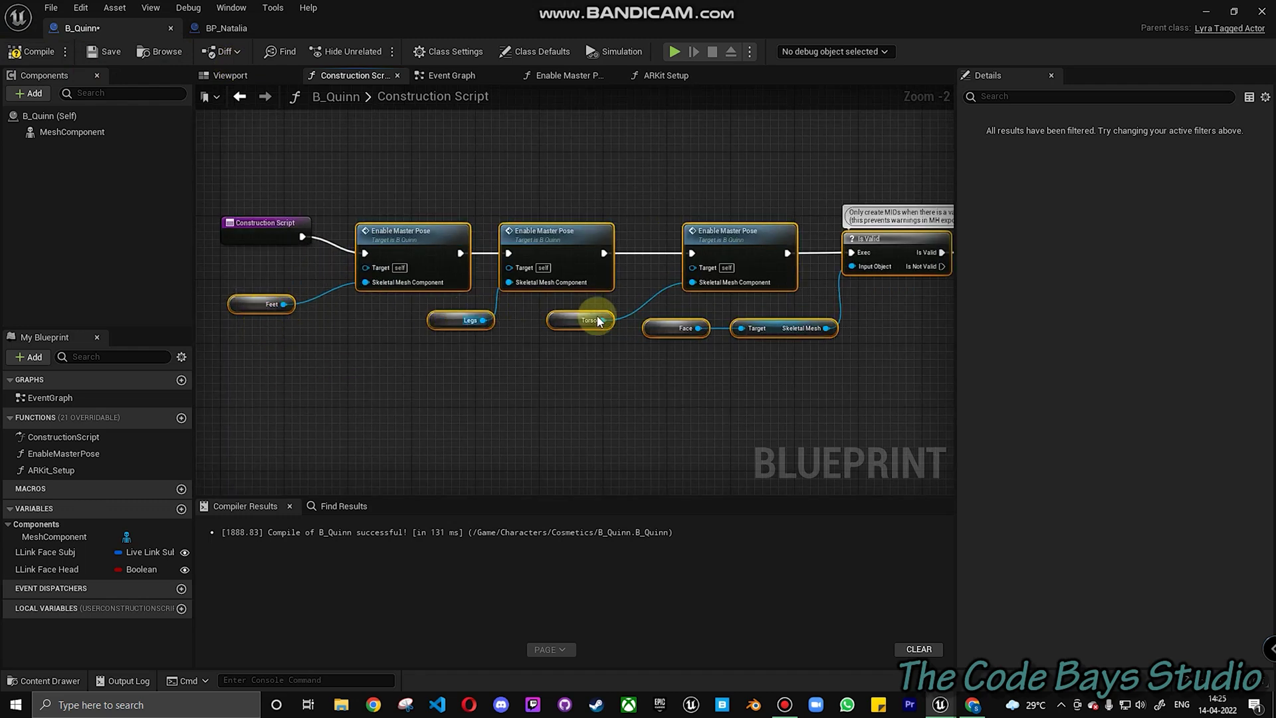
pyautogui.click(253, 75)
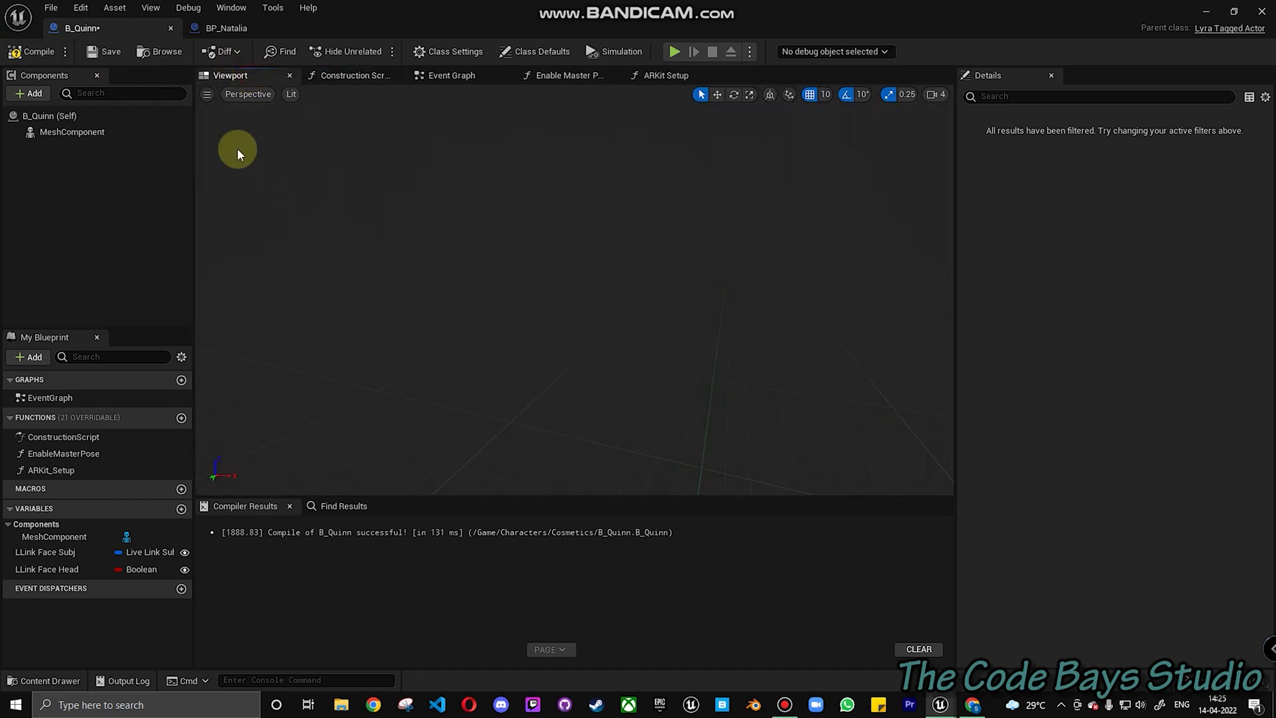
# Select all of BP_Natalia's components except the self entry
pyautogui.click(221, 29)
pyautogui.click(56, 147)
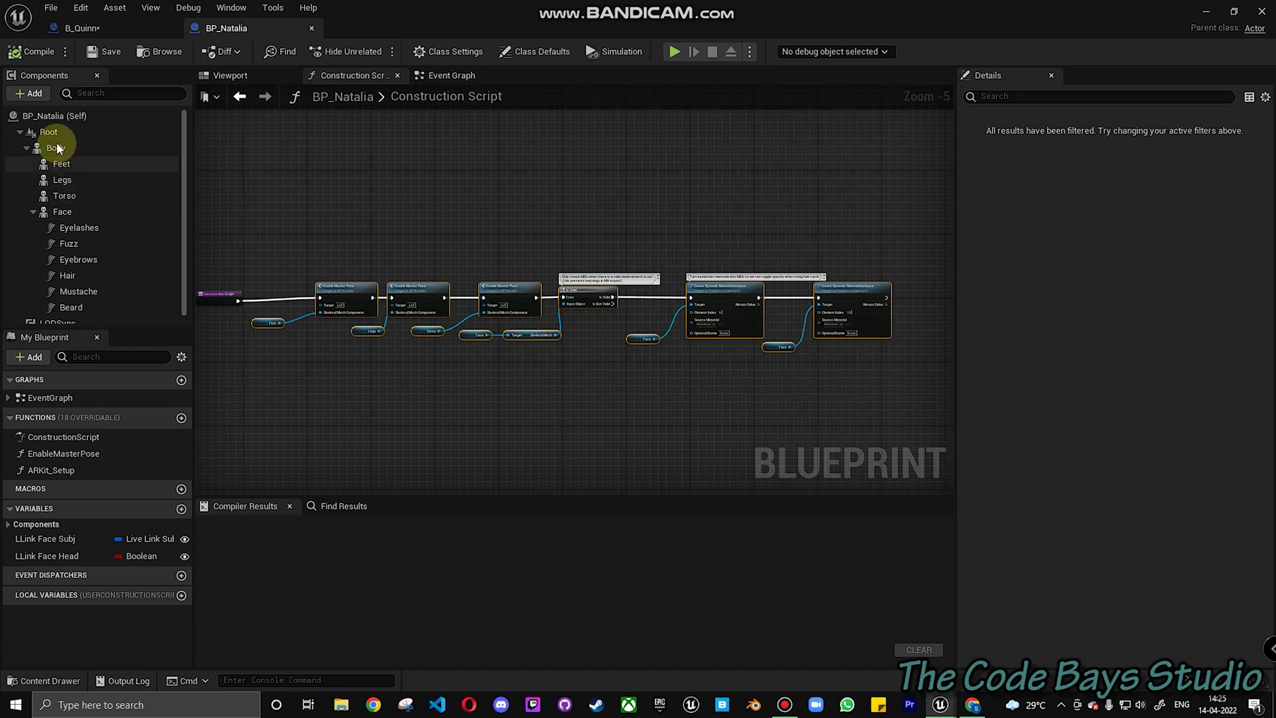
pyautogui.hotkey('ctrl', 'a')
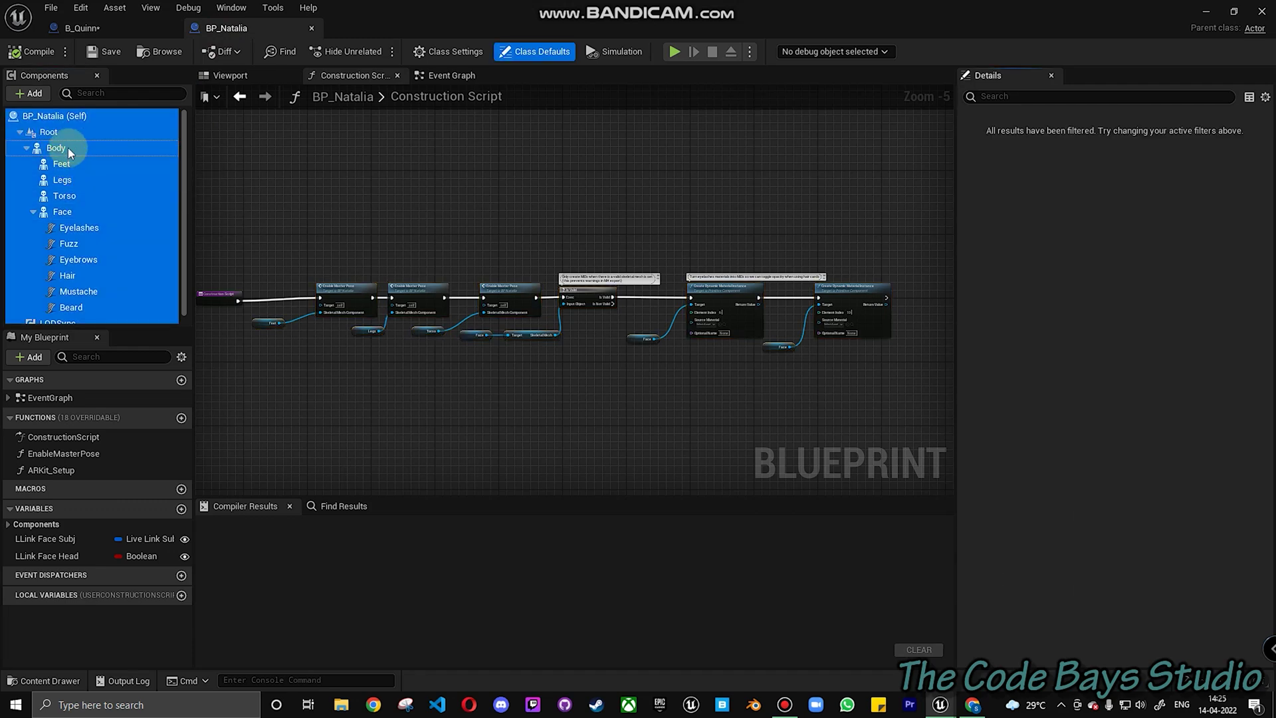
pyautogui.keyDown('ctrl'); pyautogui.click(67, 117); pyautogui.keyUp('ctrl')
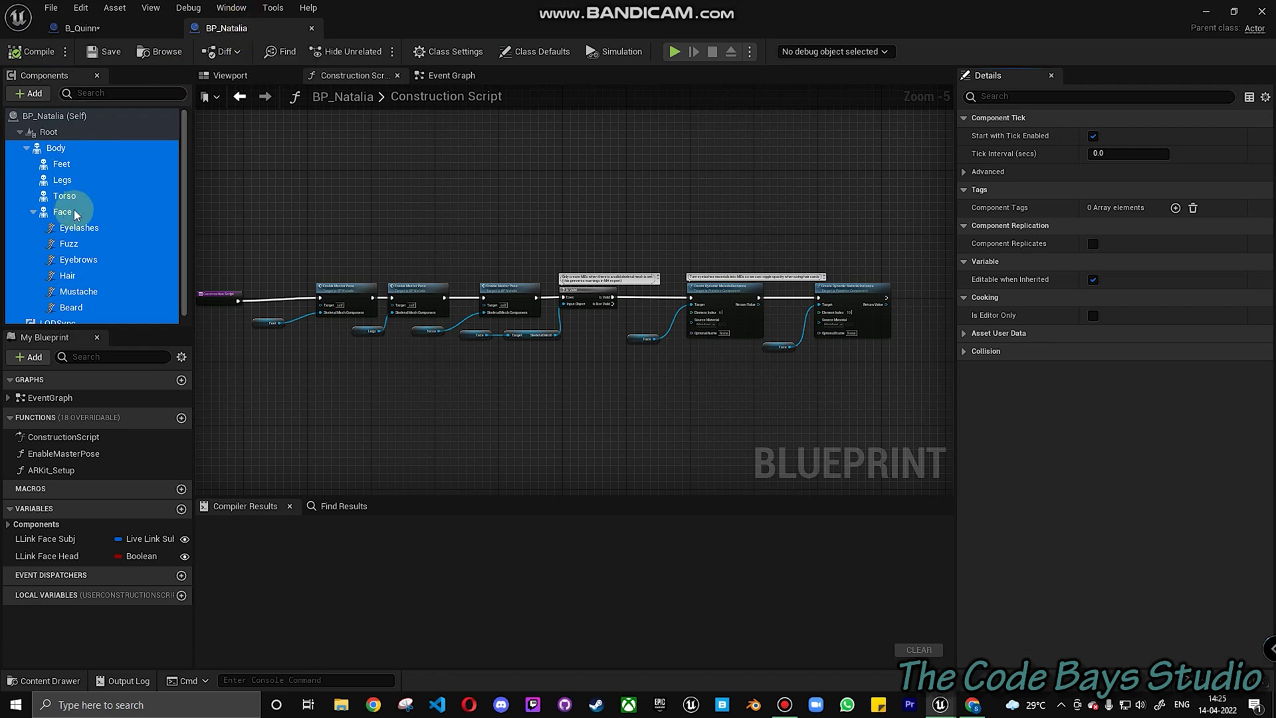
# Paste Natalia's Body and Face components under B_Quinn's MeshComponent and check them
pyautogui.click(93, 28)
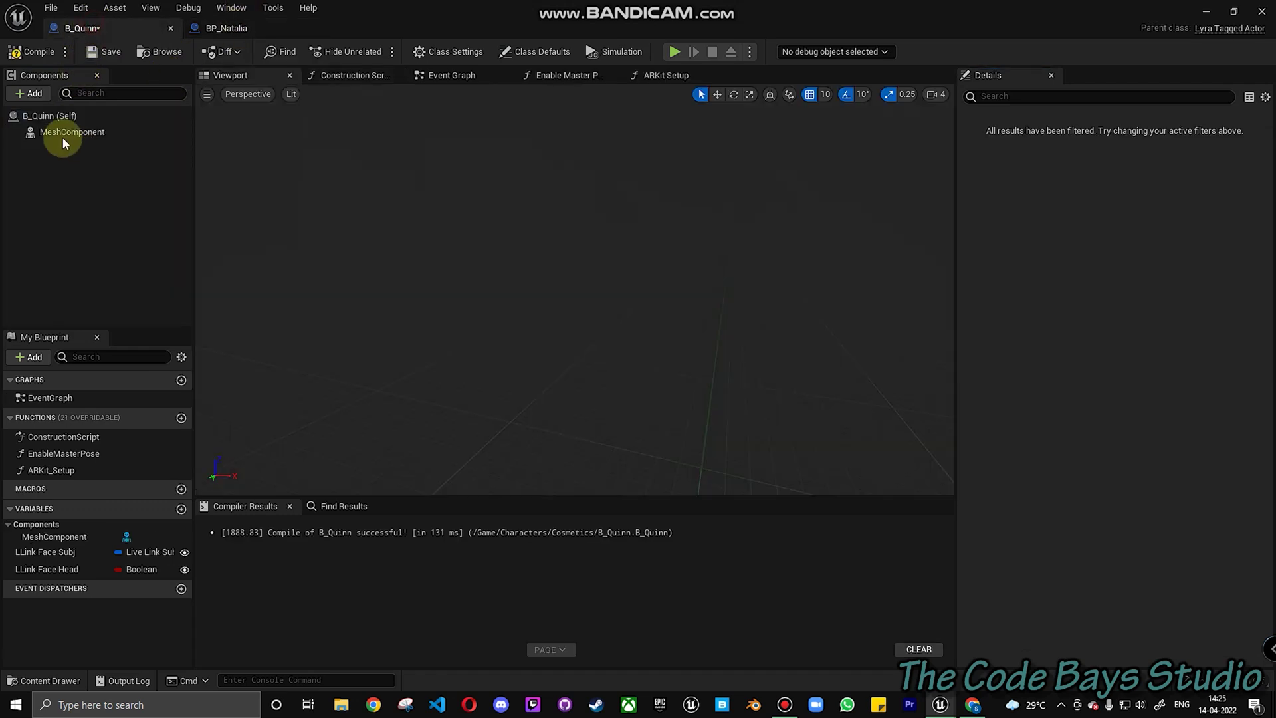
pyautogui.click(69, 133)
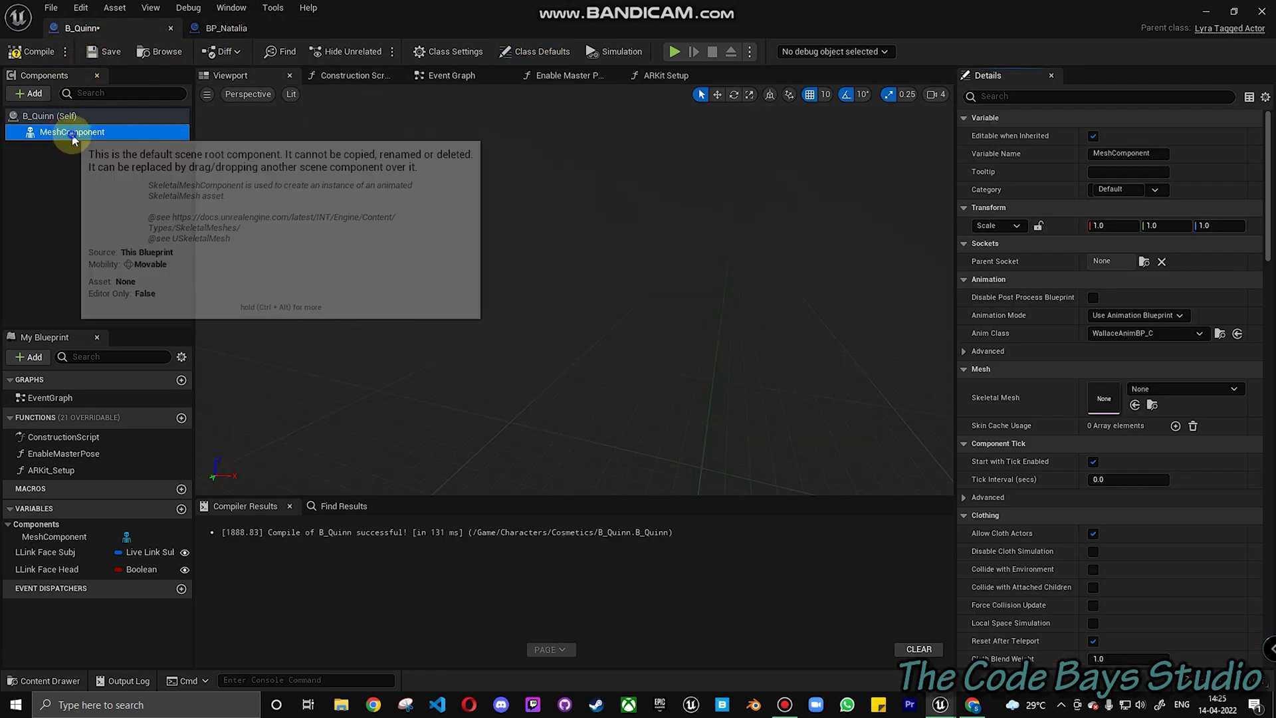
pyautogui.rightClick(73, 138)
pyautogui.click(134, 214)
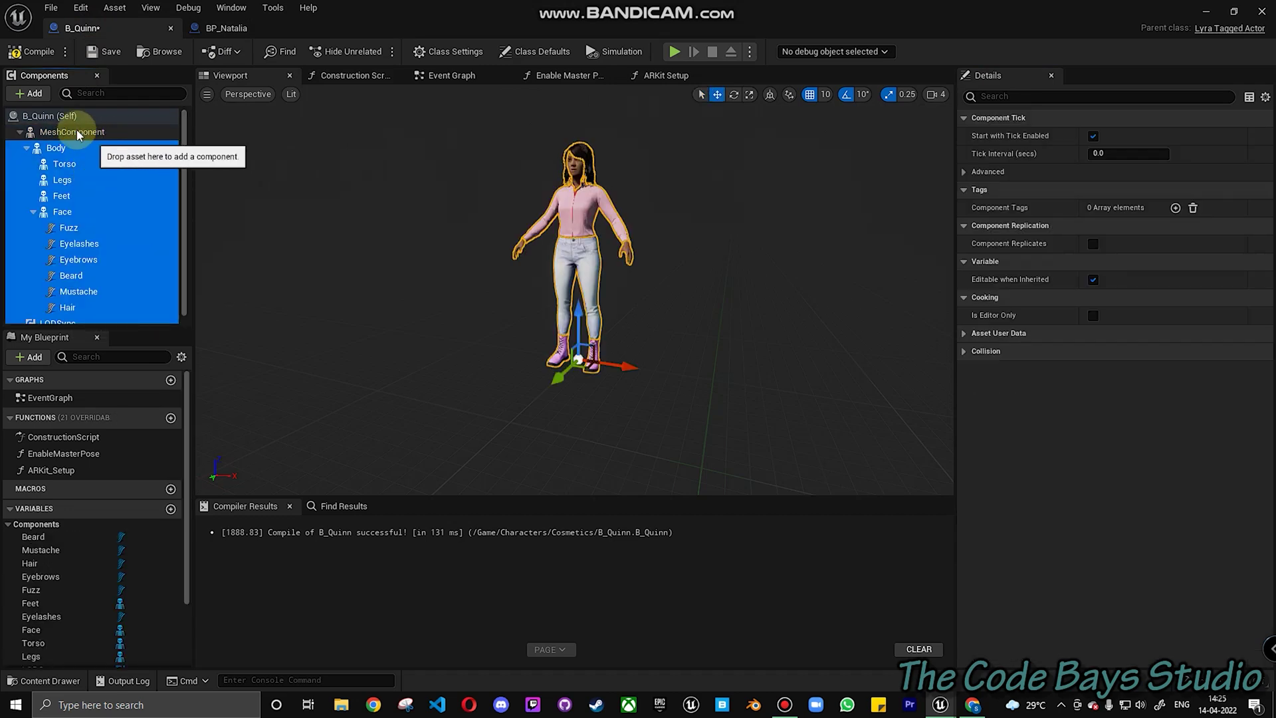
pyautogui.click(78, 135)
pyautogui.click(66, 117)
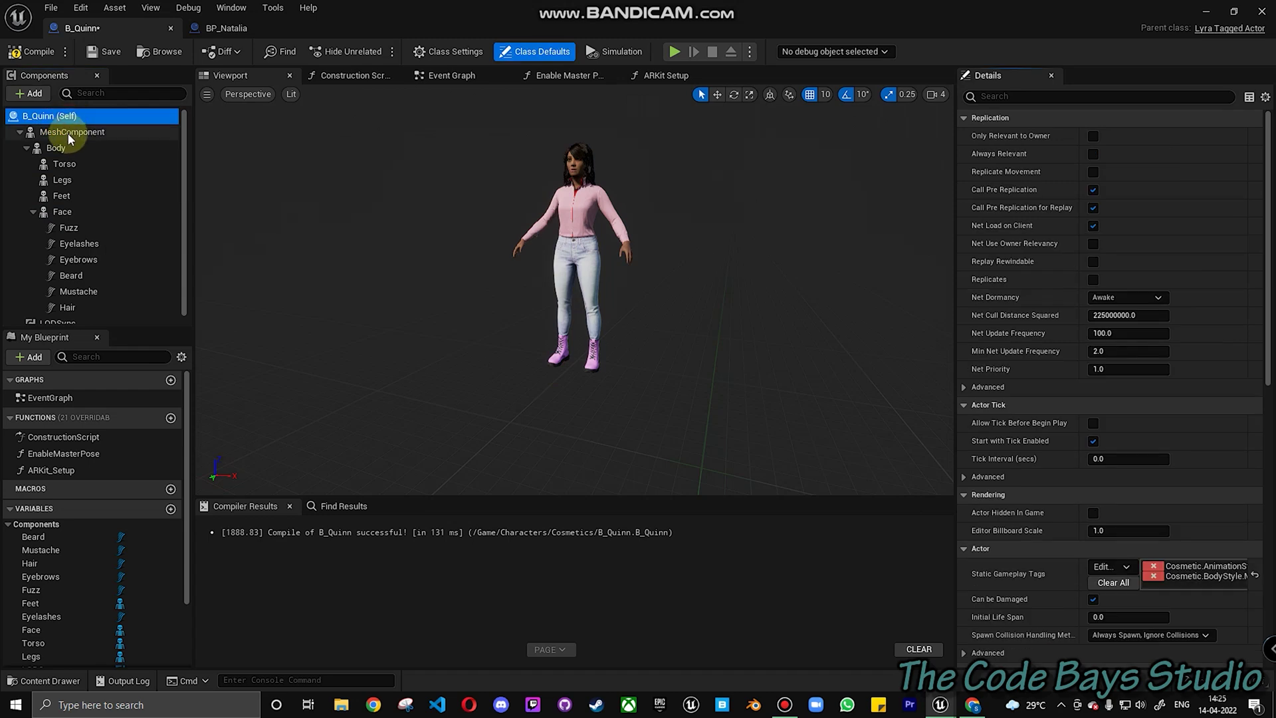
pyautogui.click(68, 133)
pyautogui.click(55, 147)
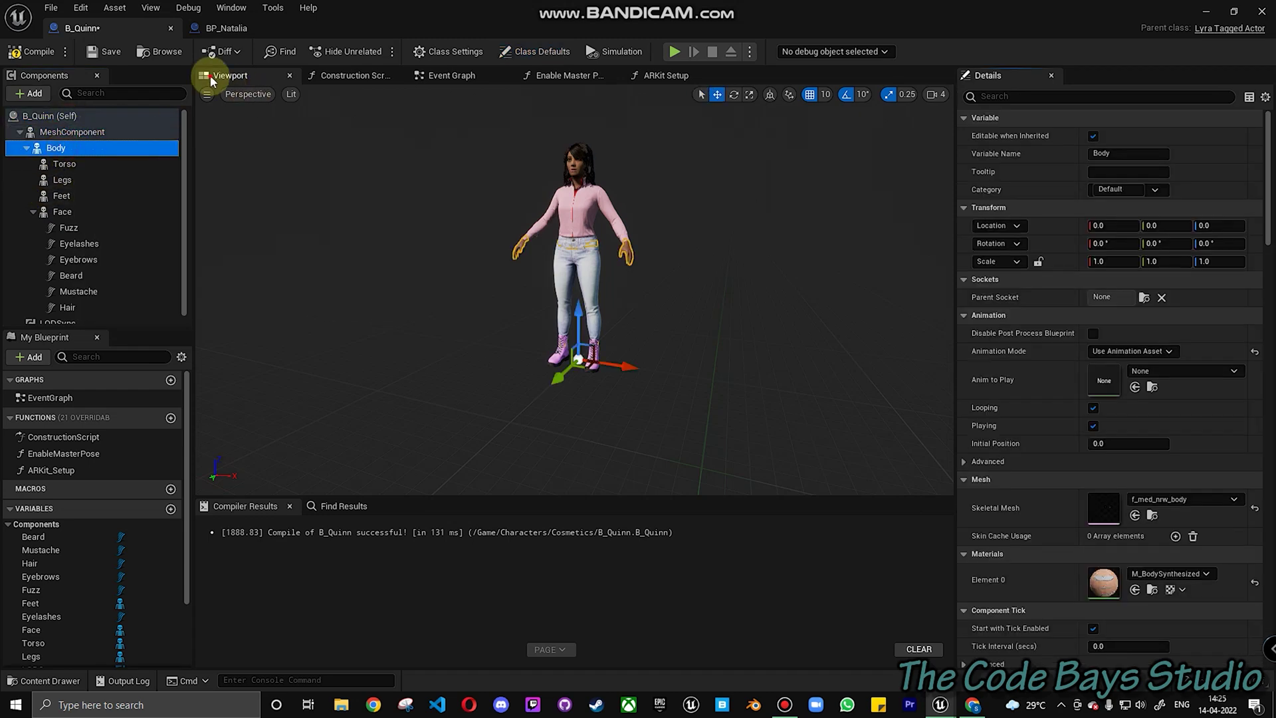
pyautogui.click(61, 132)
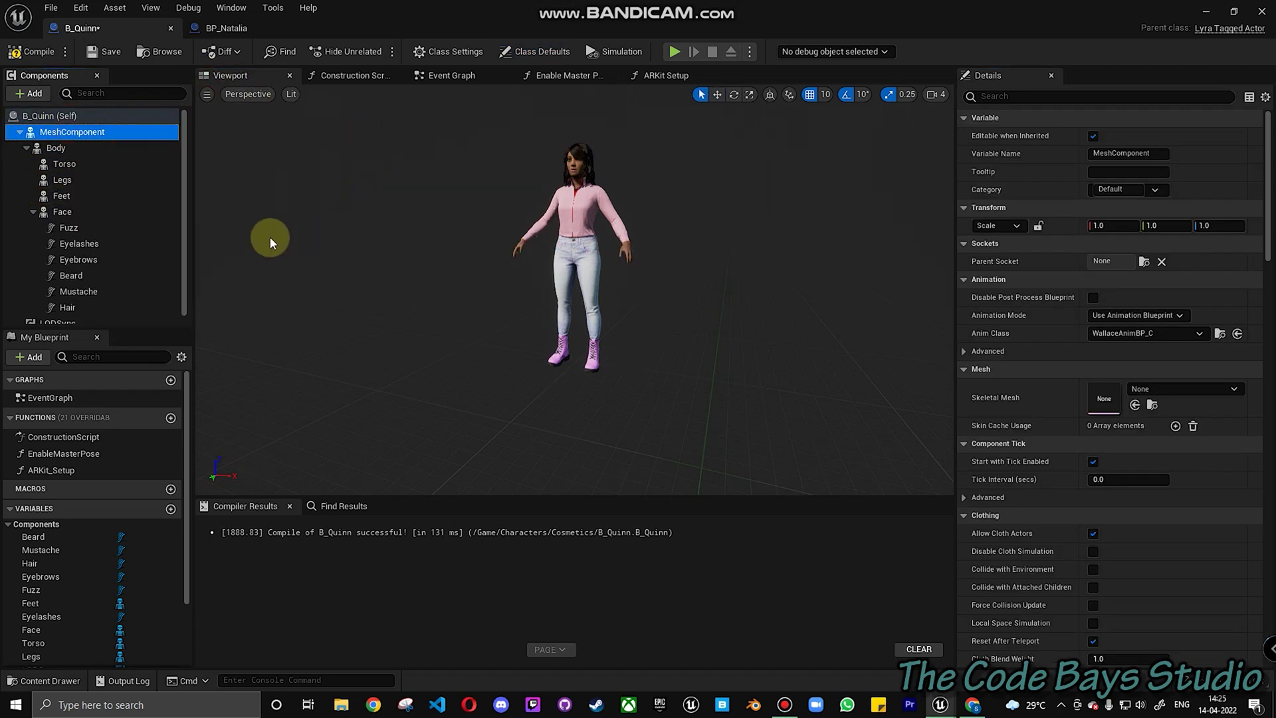
# Compile and save B_Quinn, then return to the level editor
pyautogui.click(27, 51)
pyautogui.click(107, 51)
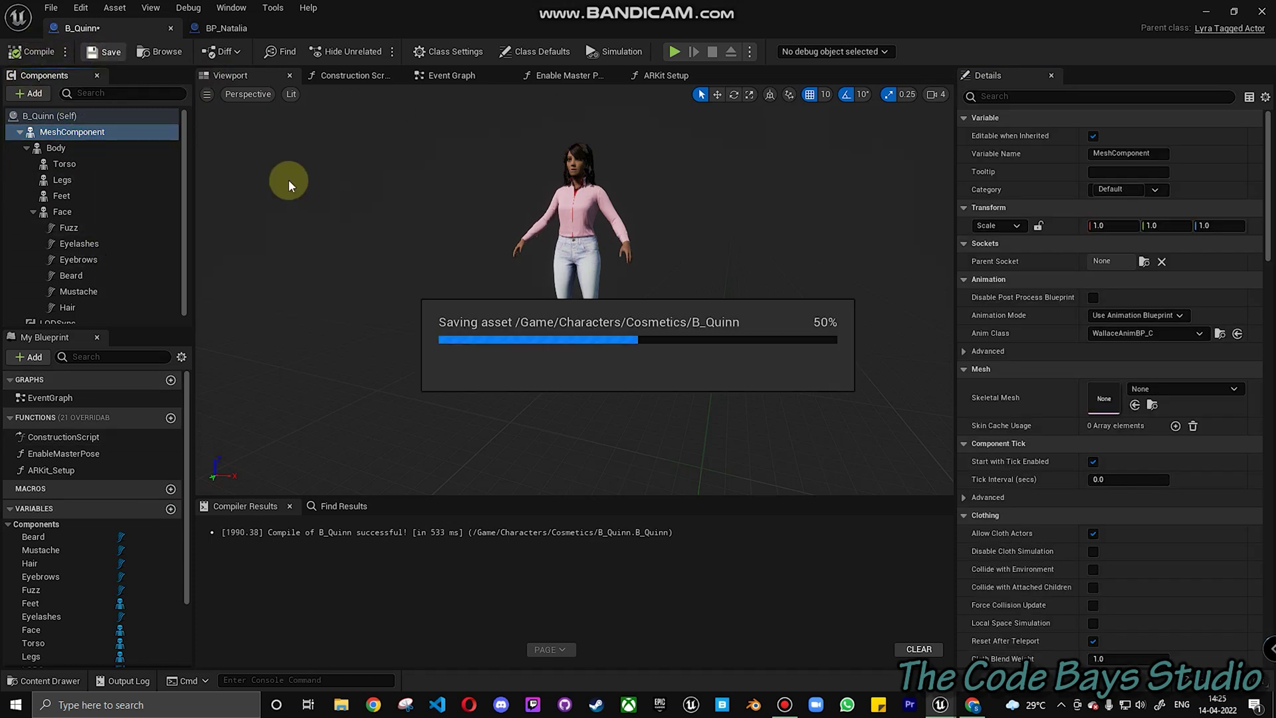
pyautogui.click(1207, 12)
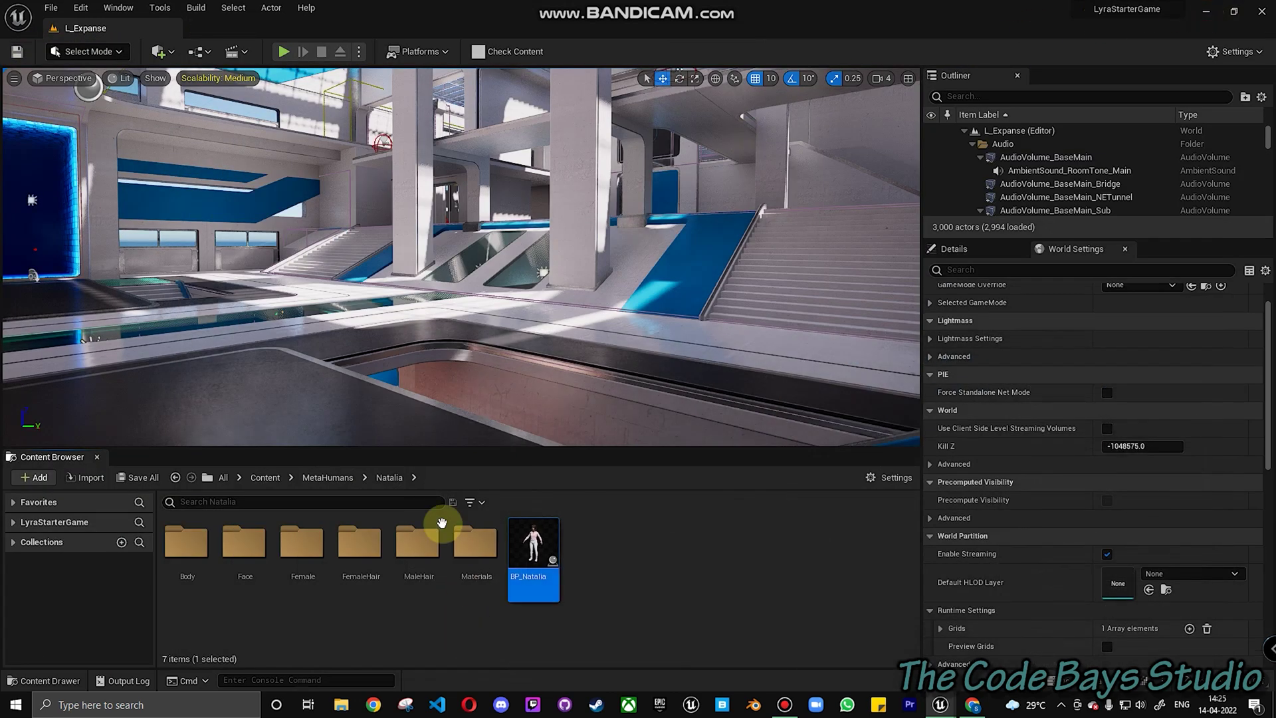
# Rename the retargeted animation blueprint in Retargetnatalia to nataliaAnimBP
pyautogui.doubleClick(358, 558)
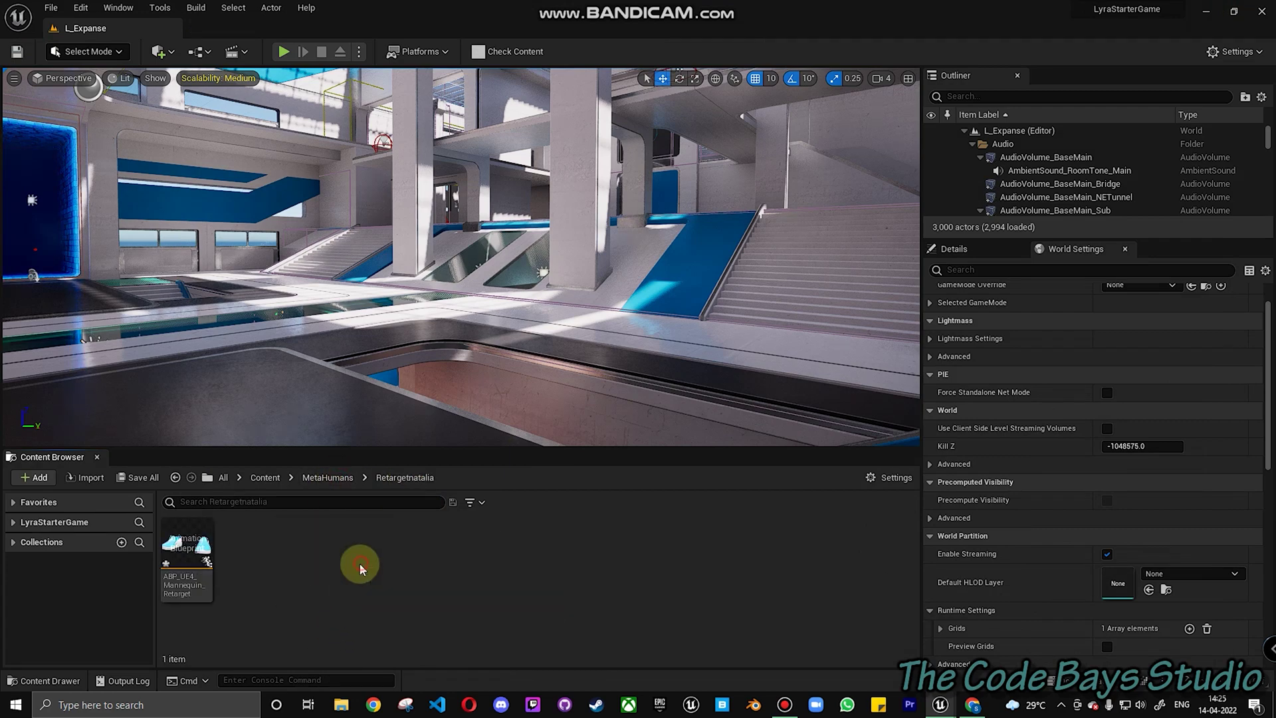
pyautogui.click(186, 576)
pyautogui.moveTo(192, 576)
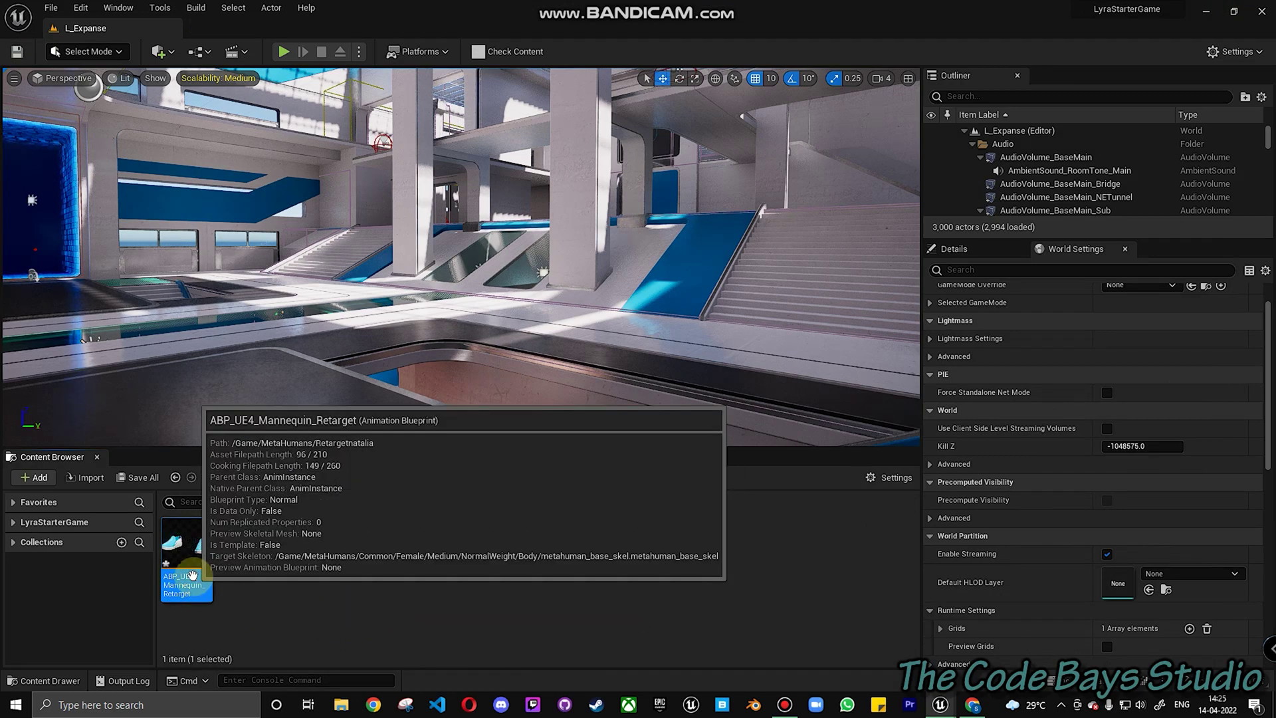
pyautogui.click(190, 576)
pyautogui.write('n')
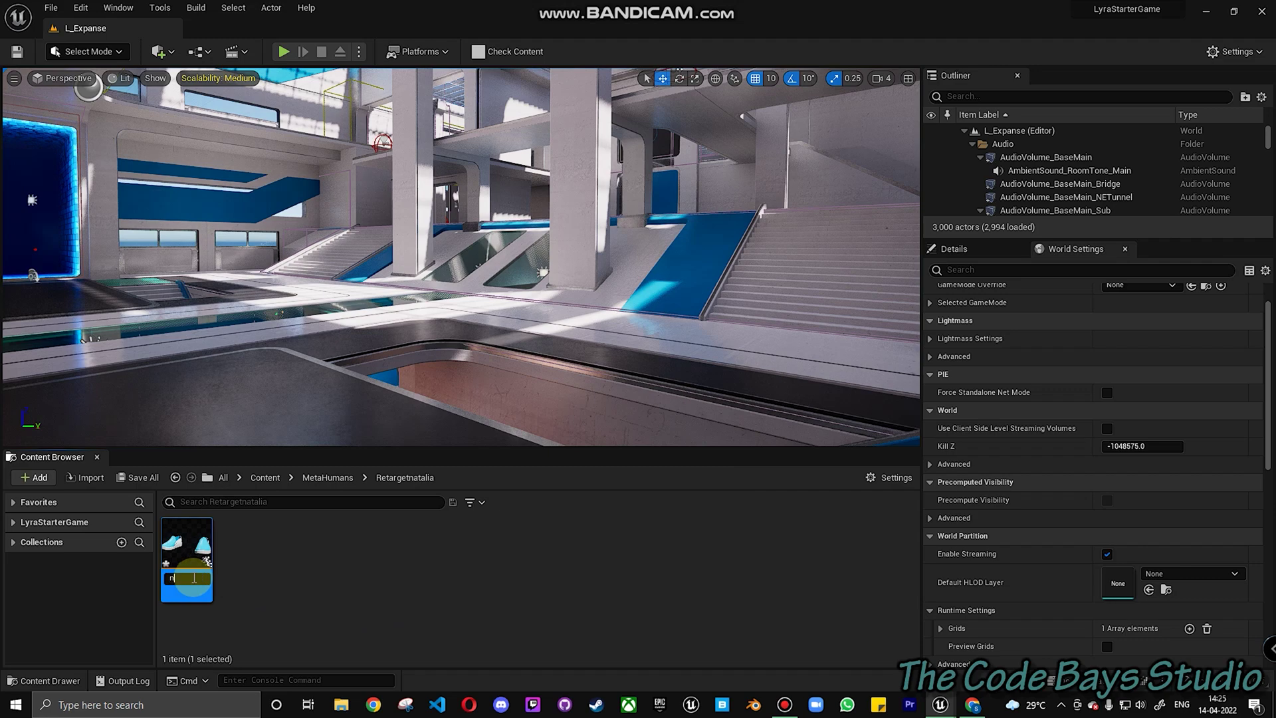
pyautogui.write('ataliaAni')
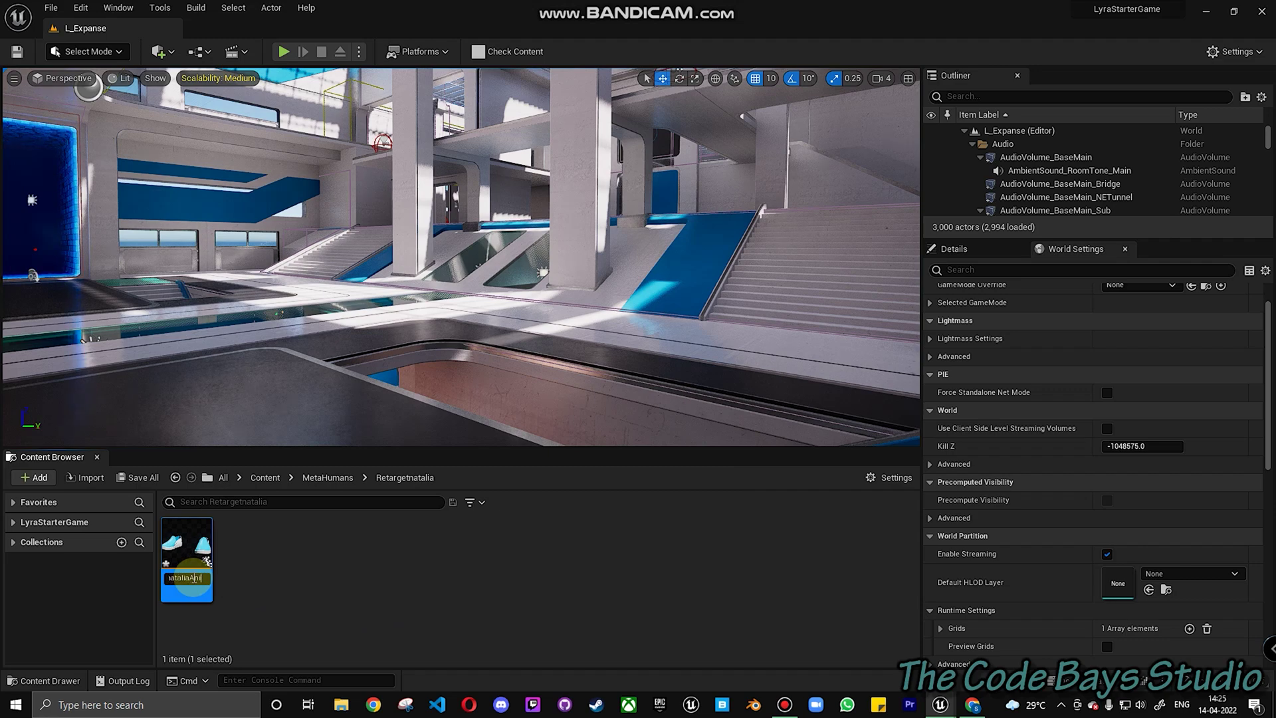
pyautogui.press('Return')
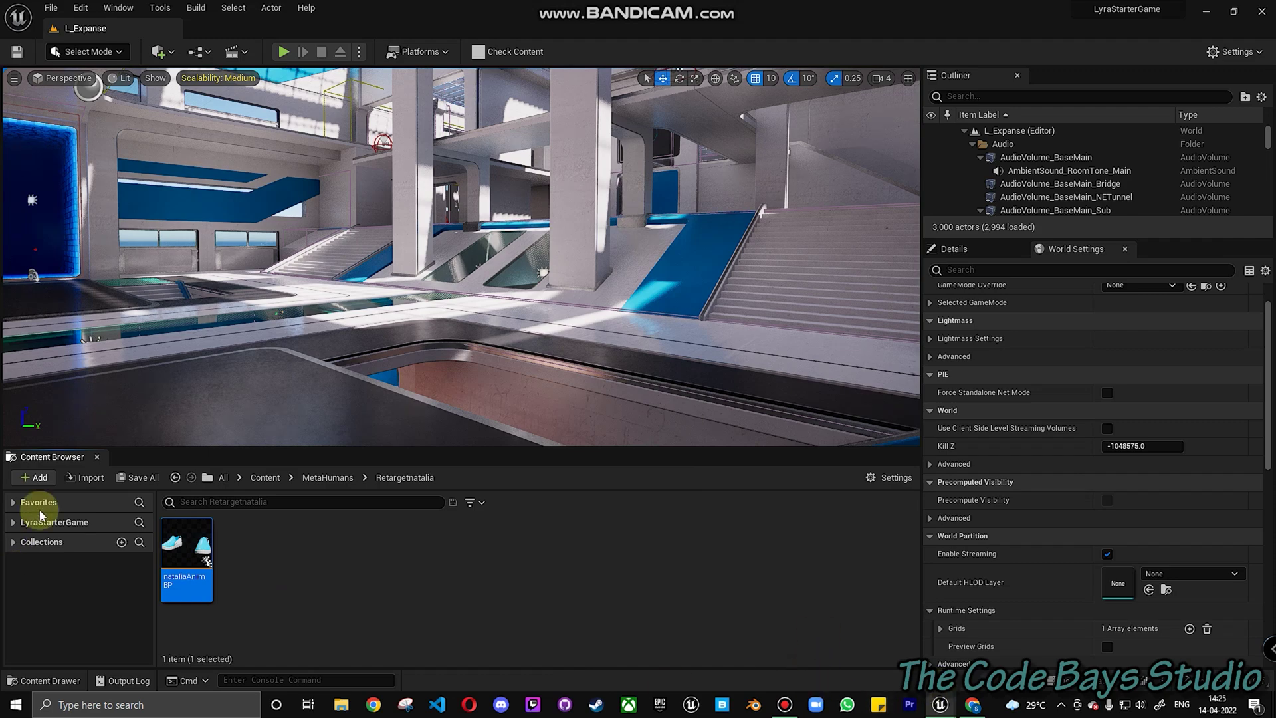
# Save the renamed nataliaAnimBP and go back to the B_Quinn blueprint
pyautogui.click(138, 478)
pyautogui.click(741, 495)
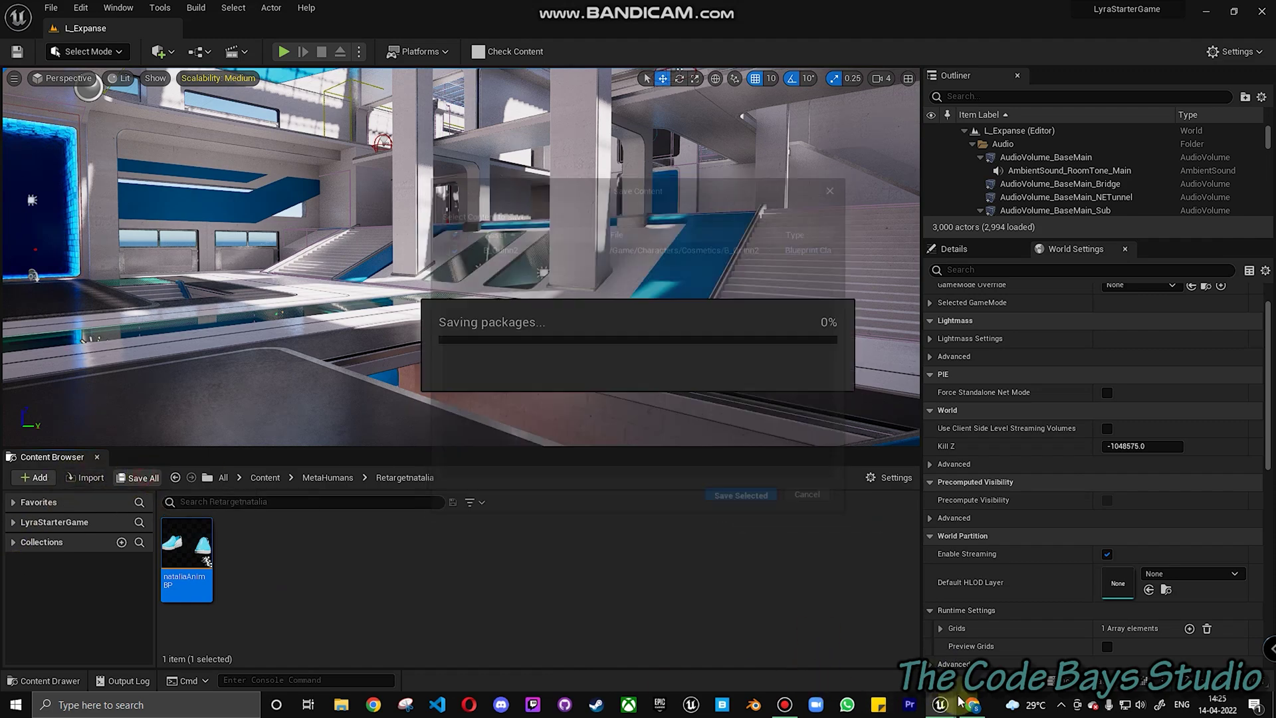
pyautogui.click(1010, 649)
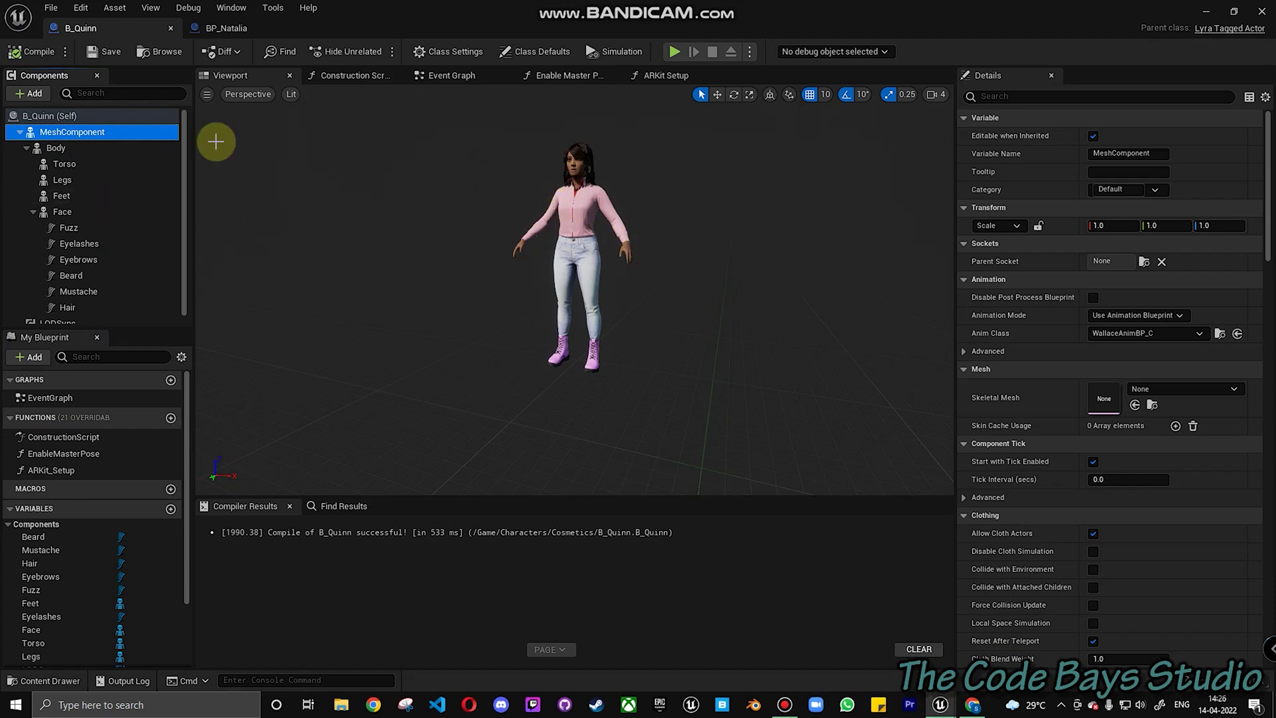
# Switch the Body component's animation mode to Use Animation Blueprint
pyautogui.click(60, 148)
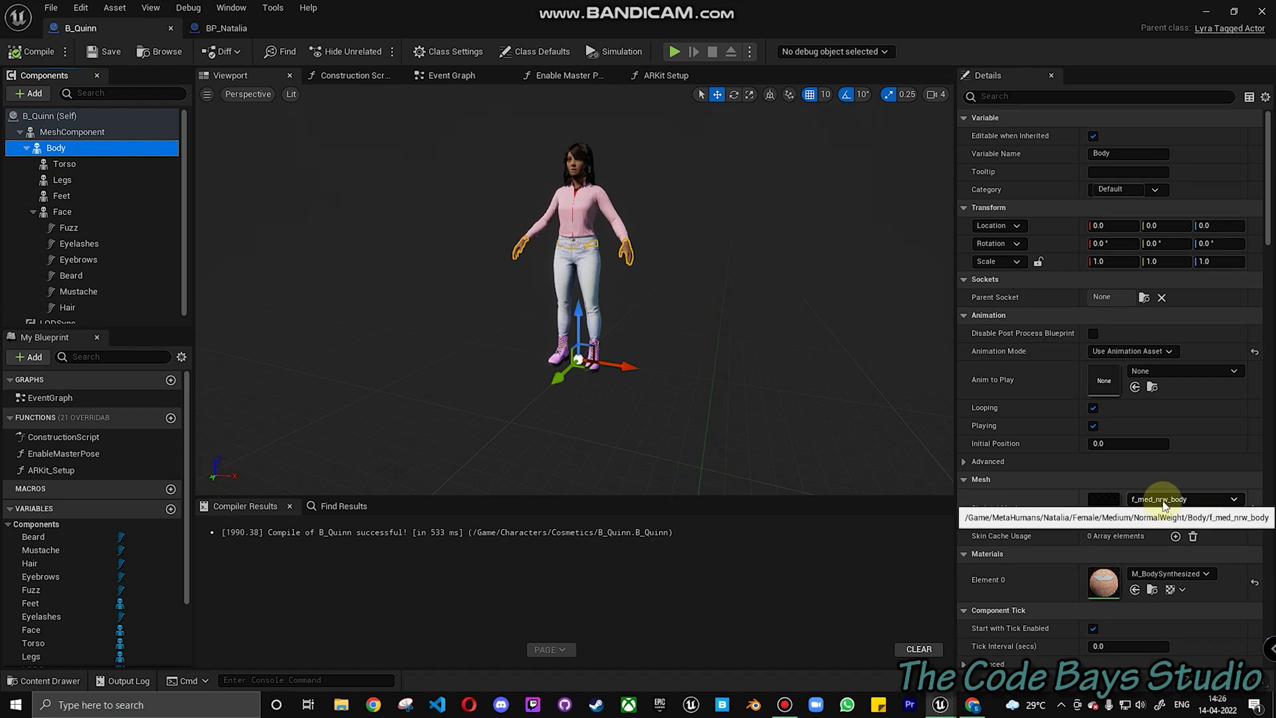
pyautogui.click(1171, 370)
pyautogui.click(1175, 394)
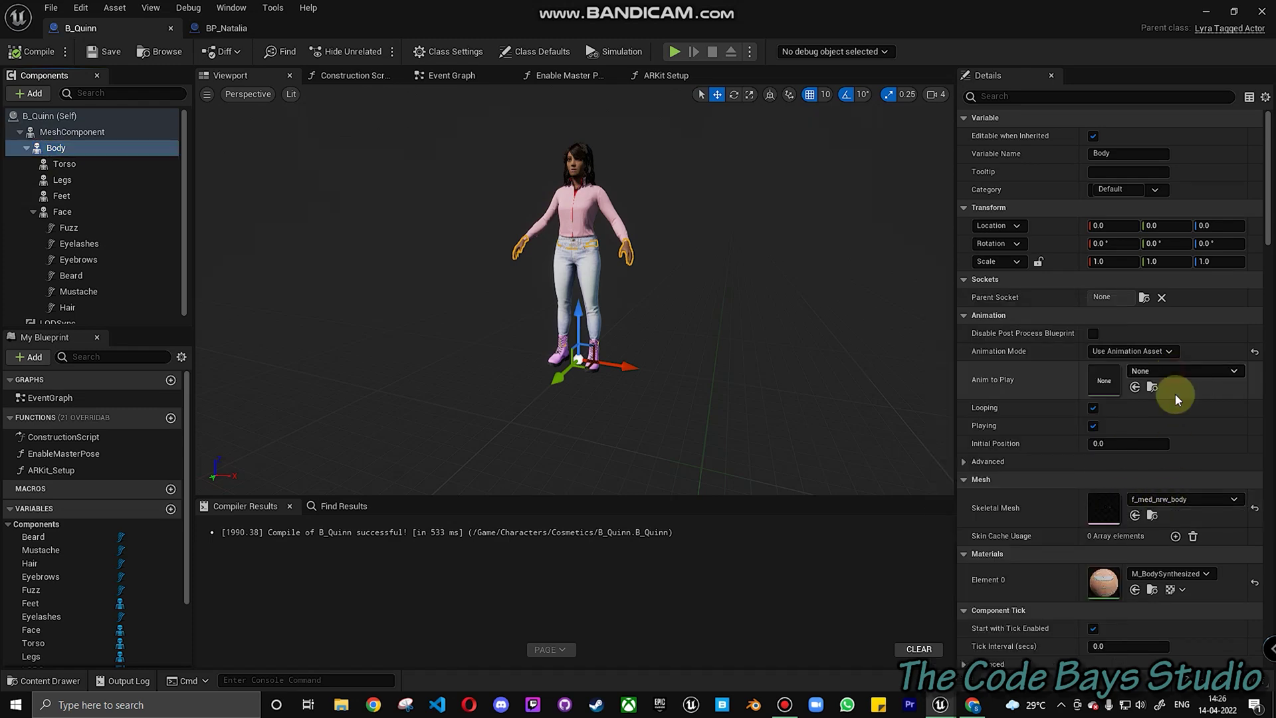
pyautogui.click(1144, 352)
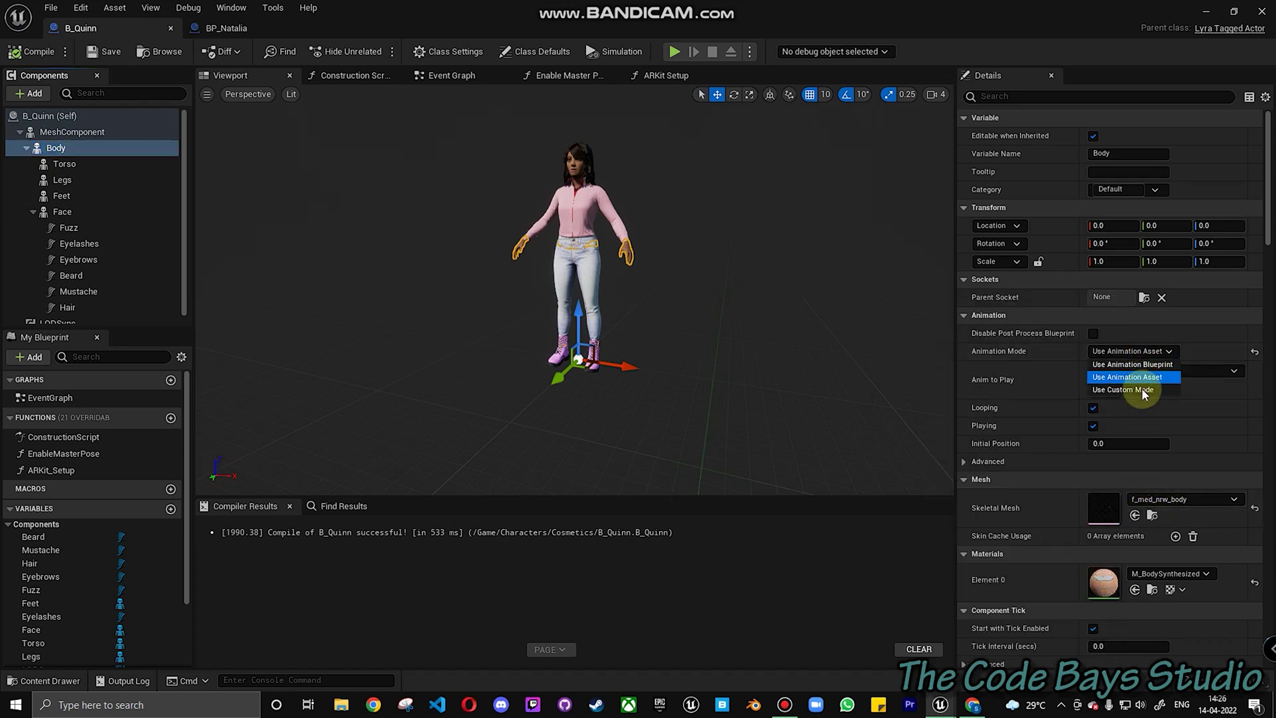
pyautogui.click(1149, 366)
# Make nataliaAnimBP Body's anim class, then bring up MeshComponent's skeletal mesh choices
pyautogui.click(1158, 369)
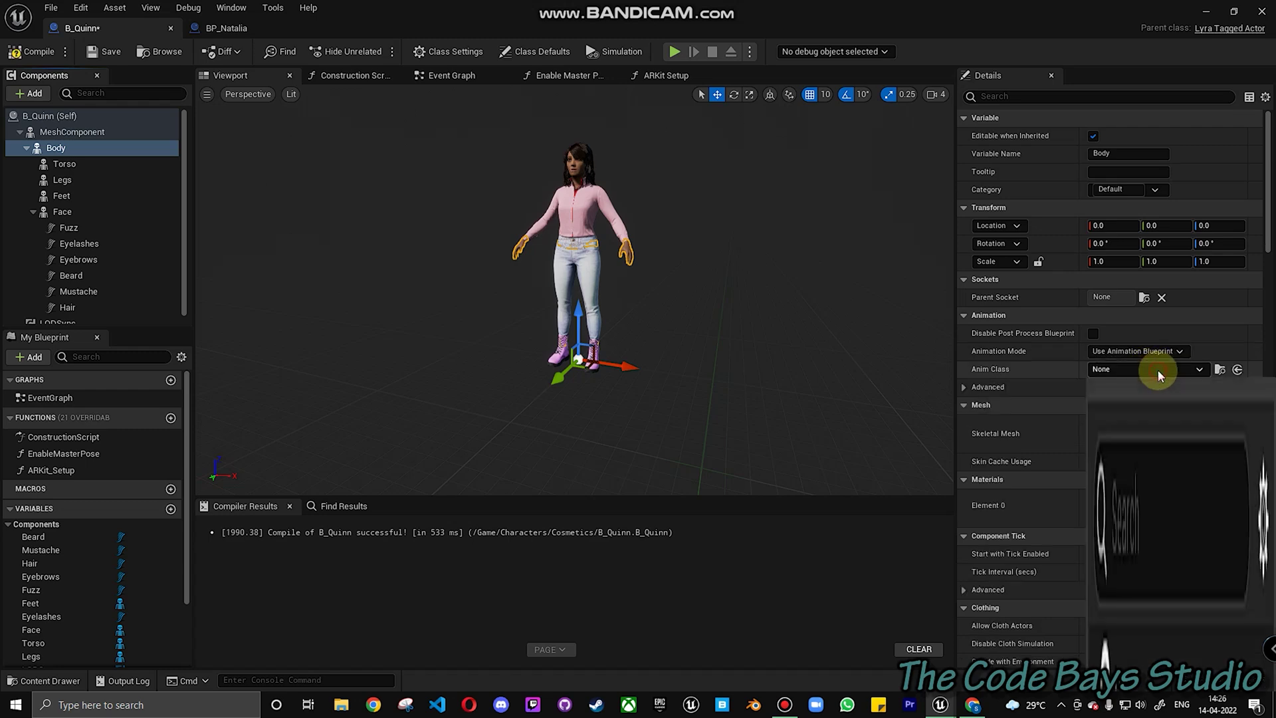
pyautogui.write('nat')
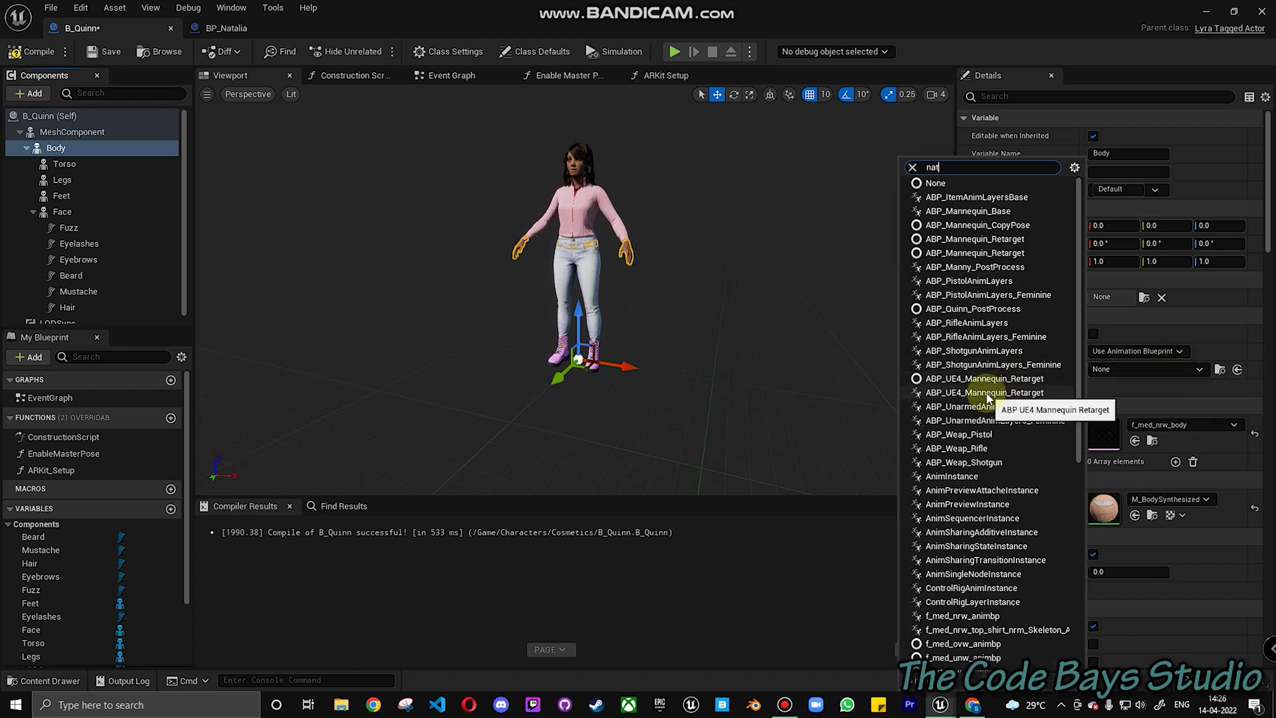
pyautogui.write('a')
pyautogui.click(1131, 417)
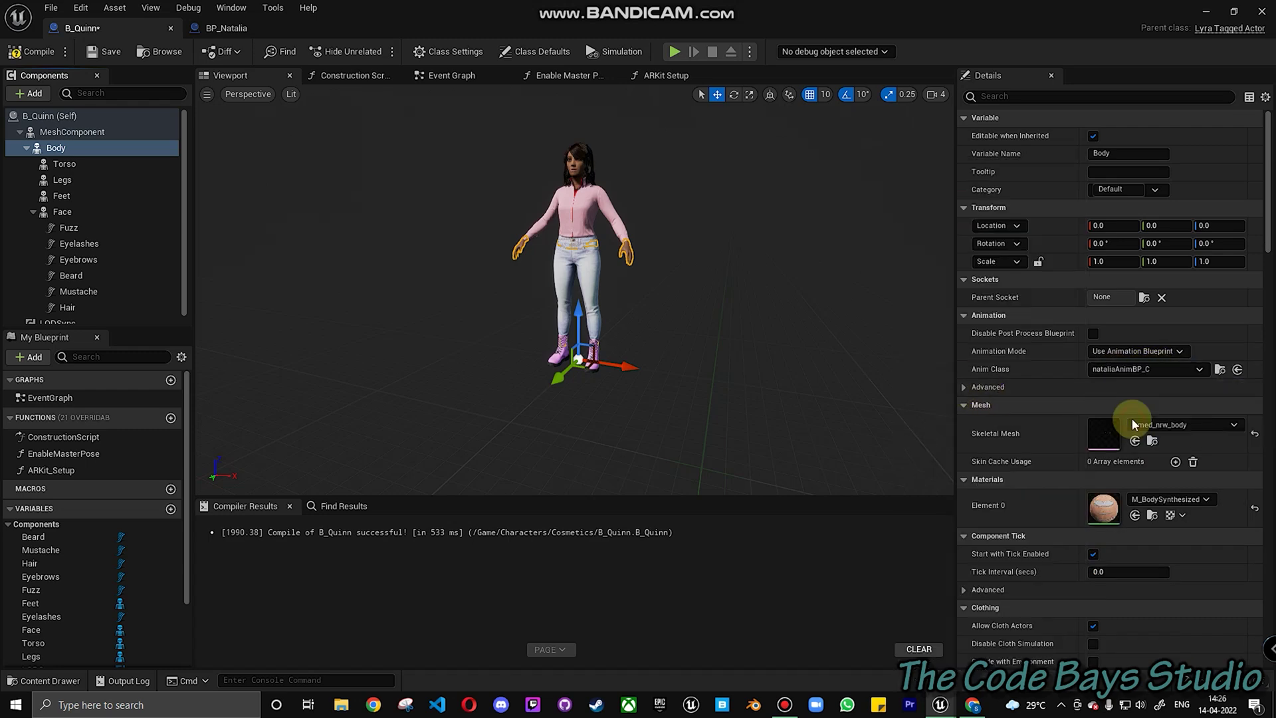
pyautogui.click(71, 132)
pyautogui.click(1169, 390)
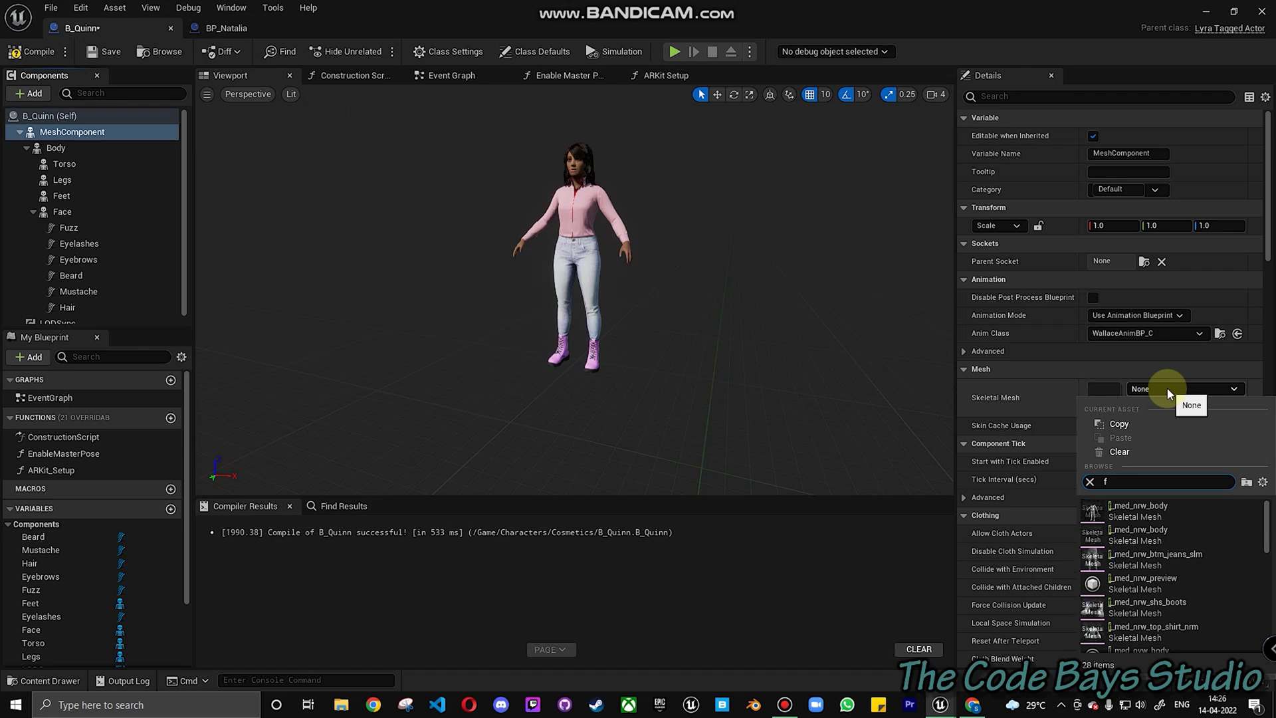
# Give MeshComponent the f_med_nrw_body mesh and nataliaAnimBP anim class, then save B_Quinn
pyautogui.click(1157, 510)
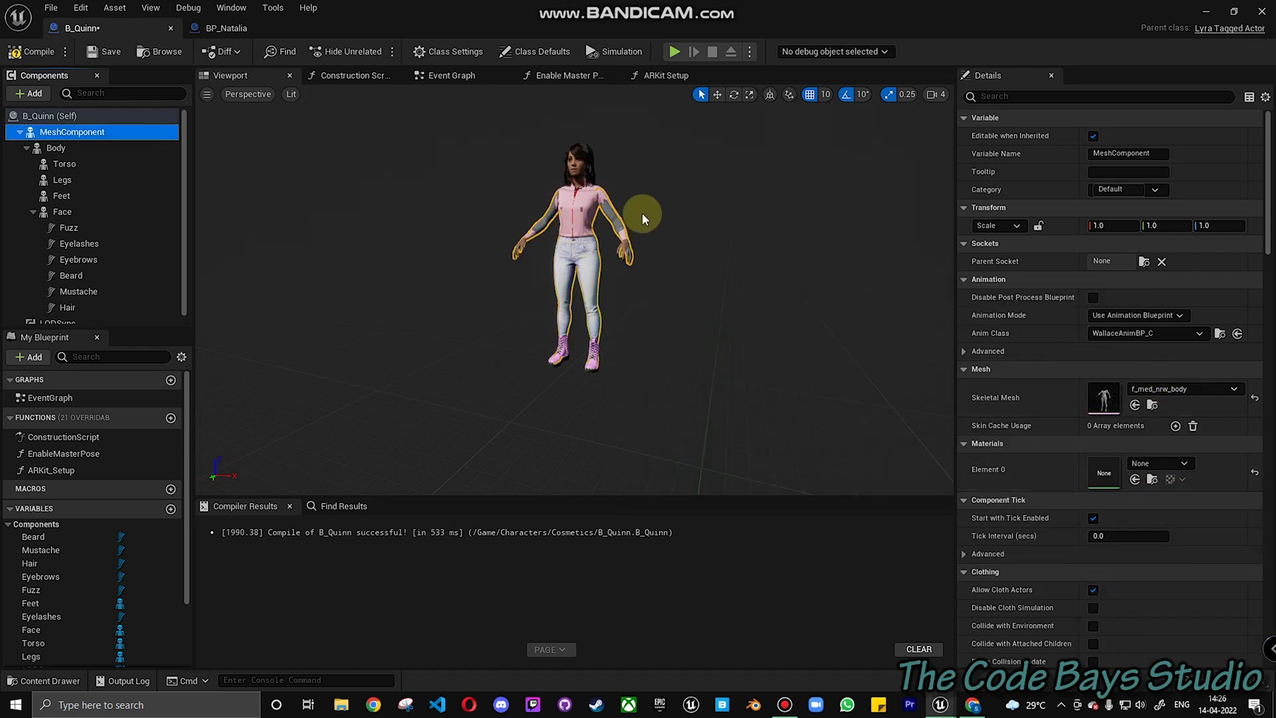
pyautogui.moveTo(627, 252); pyautogui.dragTo(630, 216)
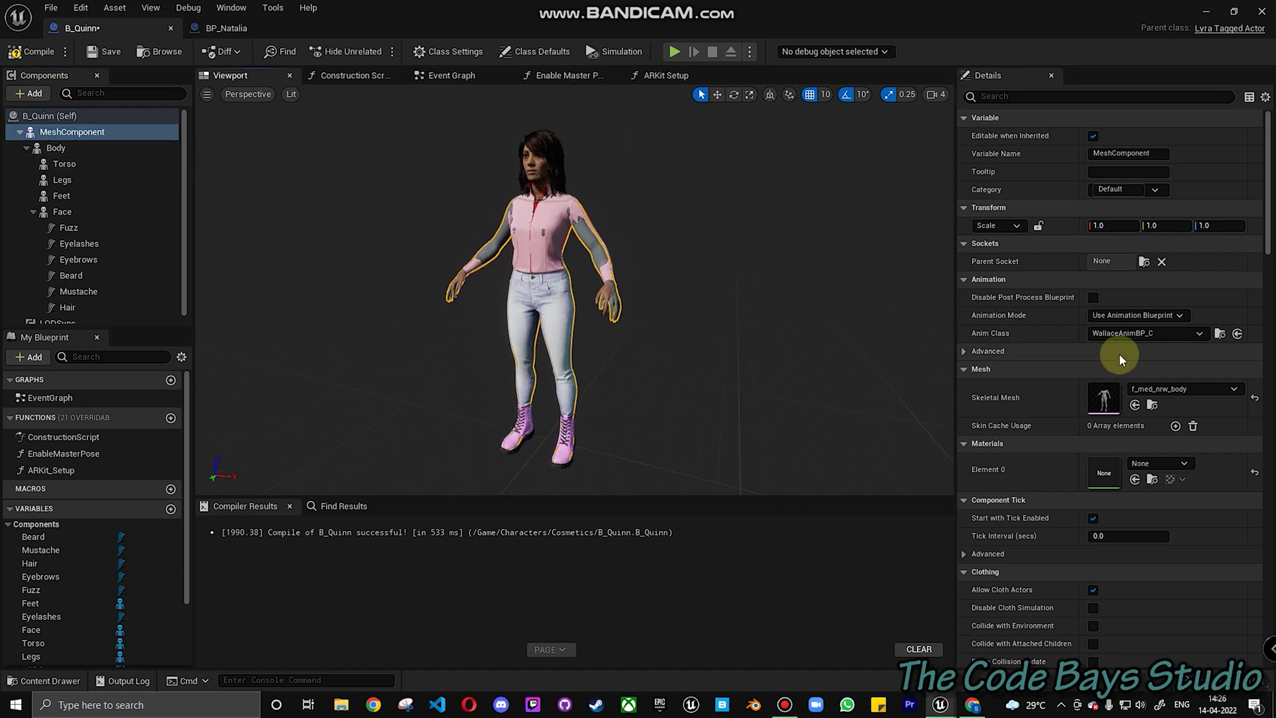
pyautogui.click(1125, 337)
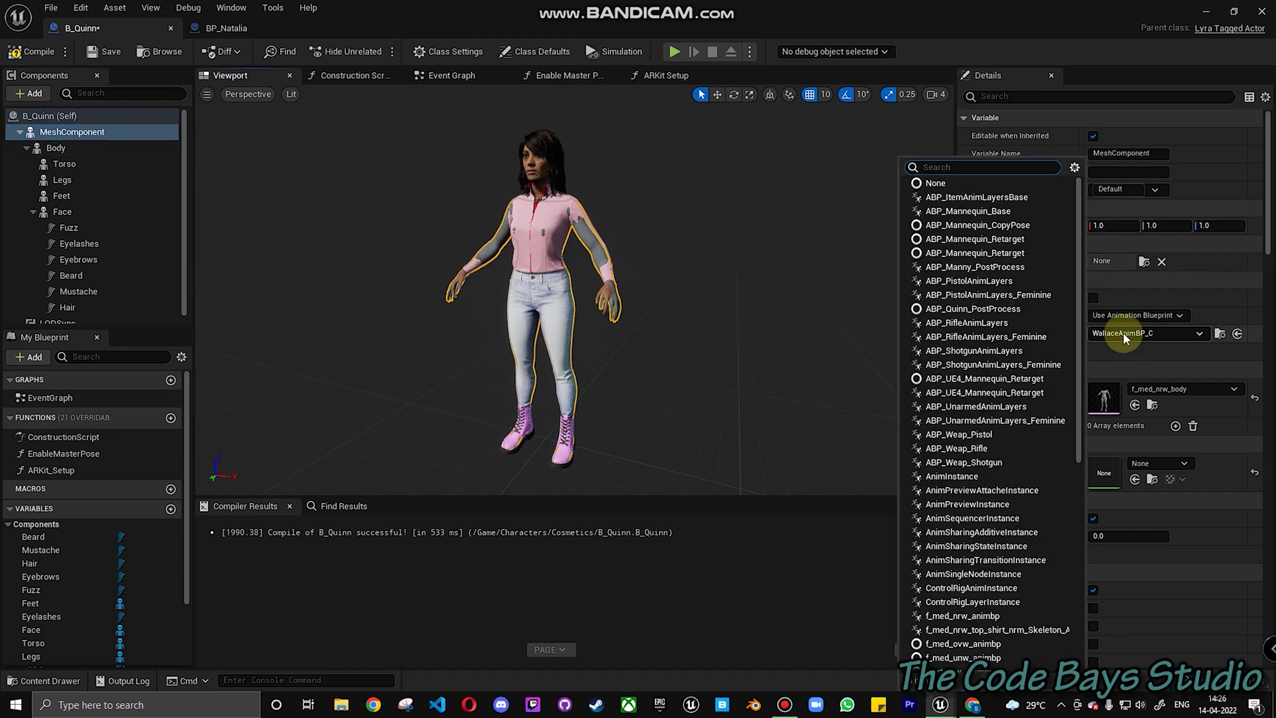
pyautogui.write('nata')
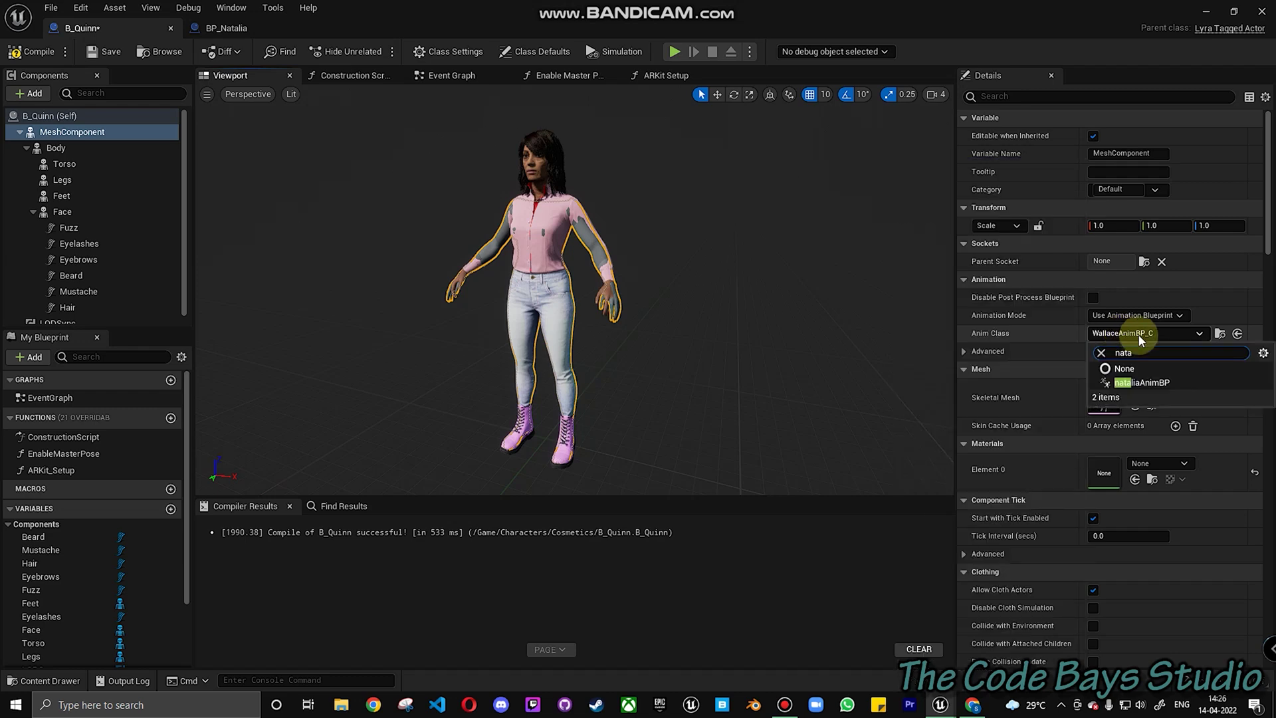
pyautogui.click(1143, 383)
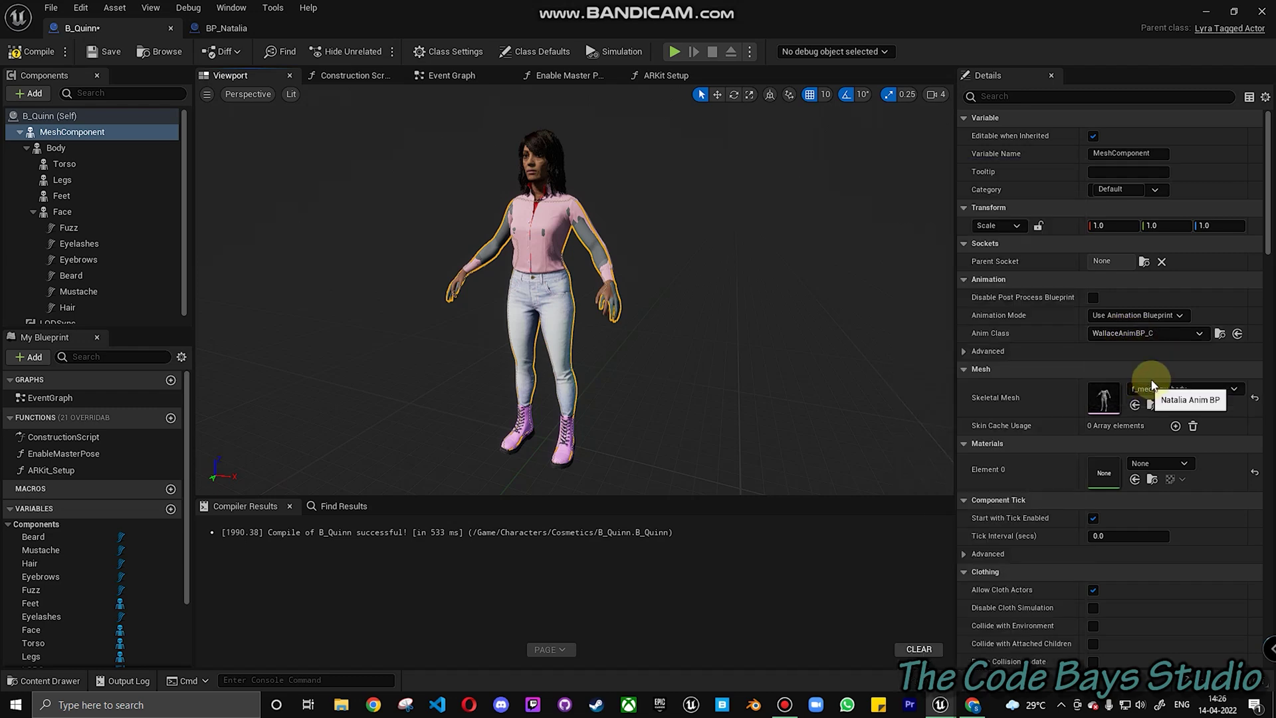
pyautogui.click(105, 53)
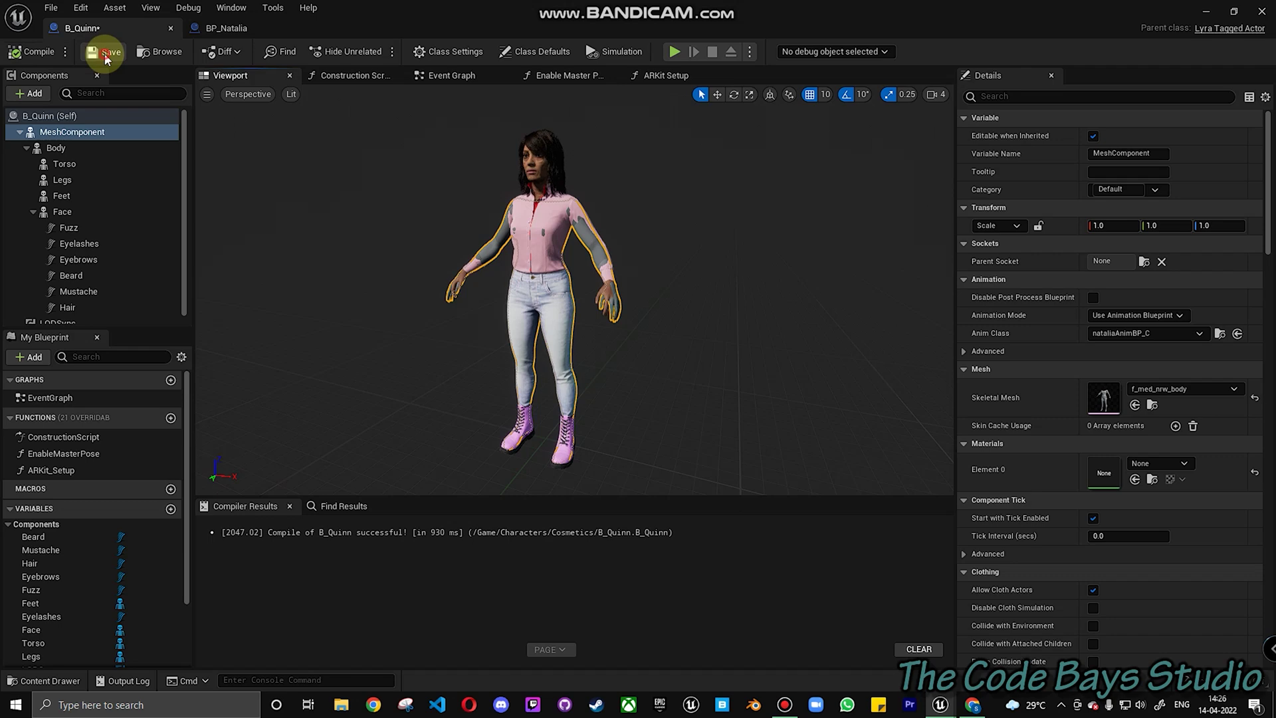
pyautogui.click(1207, 14)
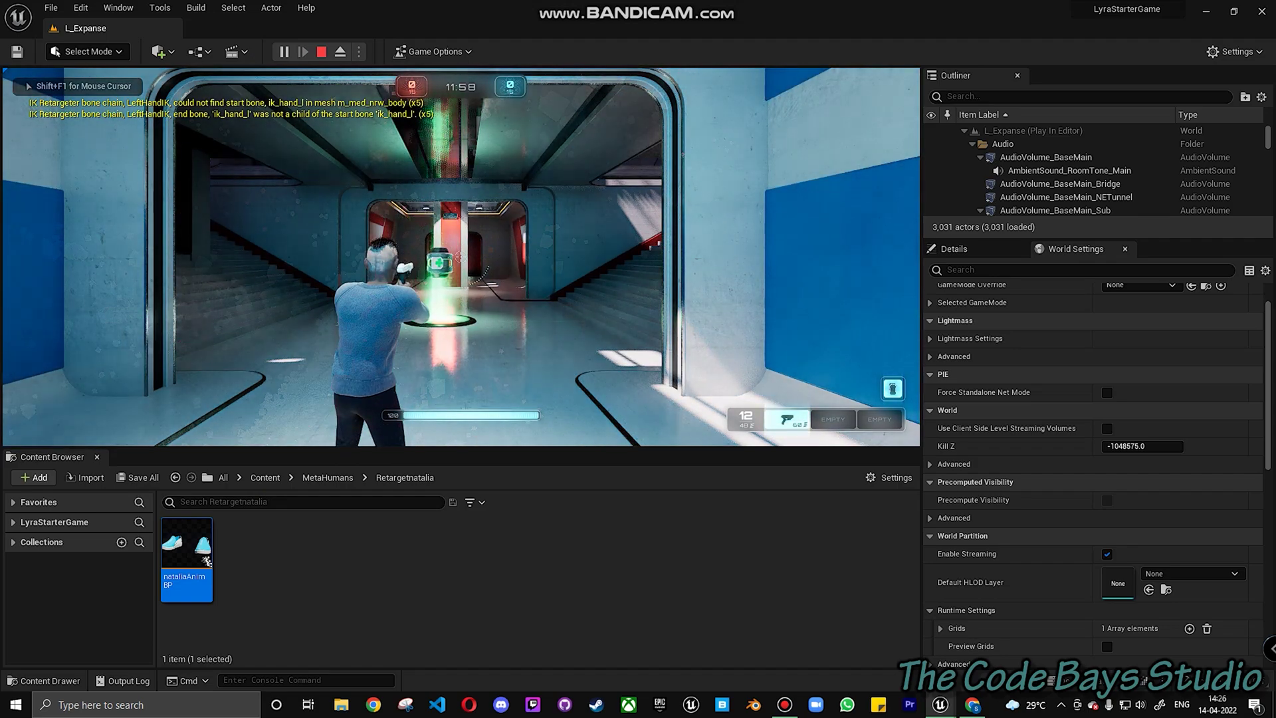
# Run the character onto the pad, up the stairs and toward the blue-lit hall, then pause
pyautogui.press('w')
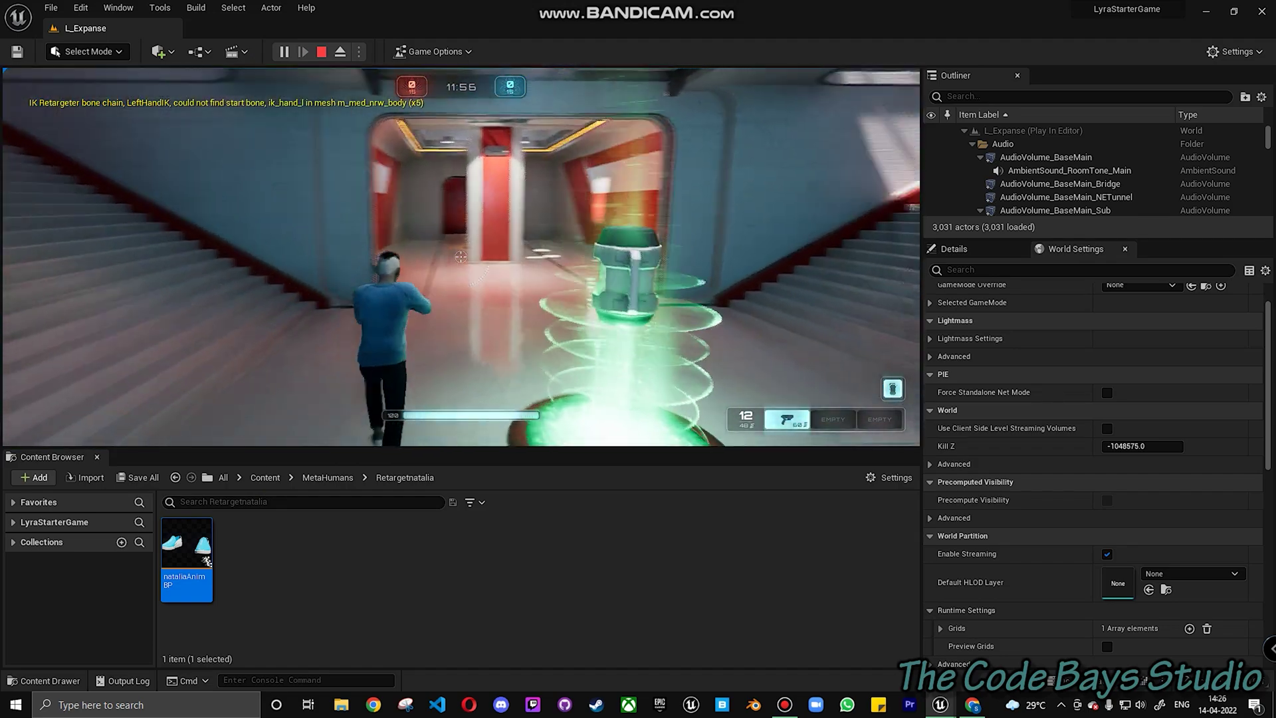
pyautogui.press('w')
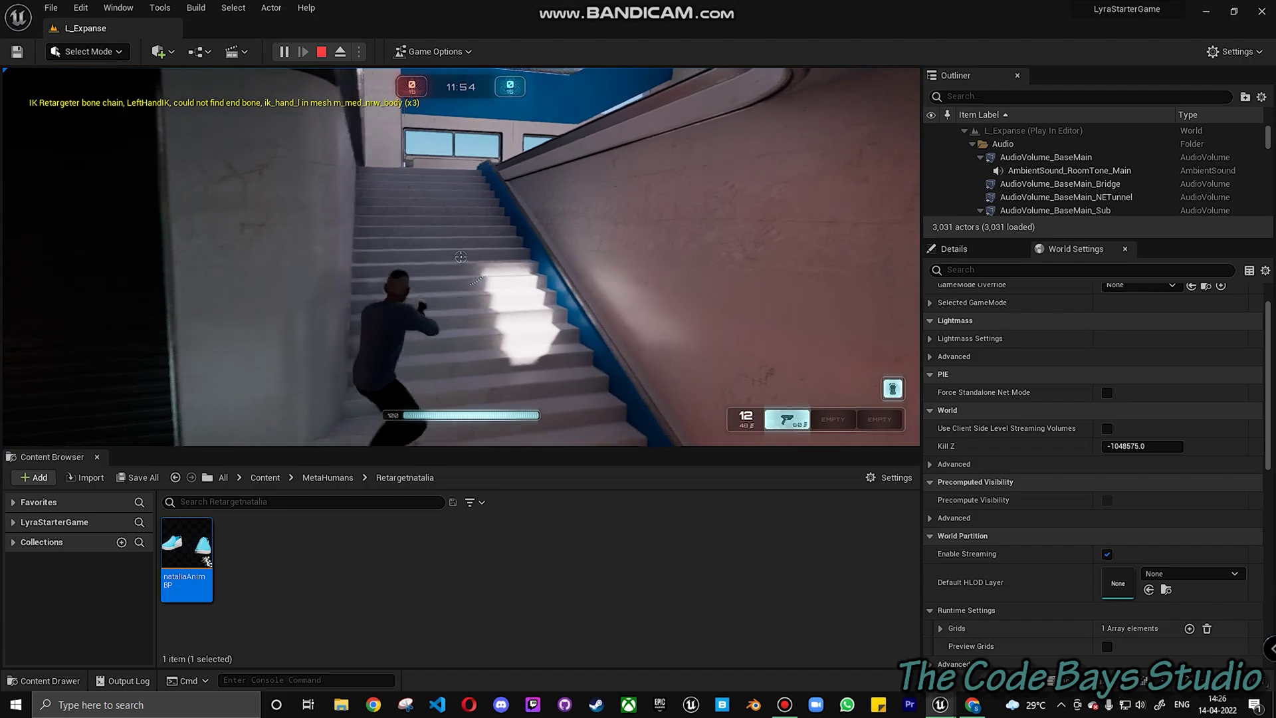
pyautogui.press('w')
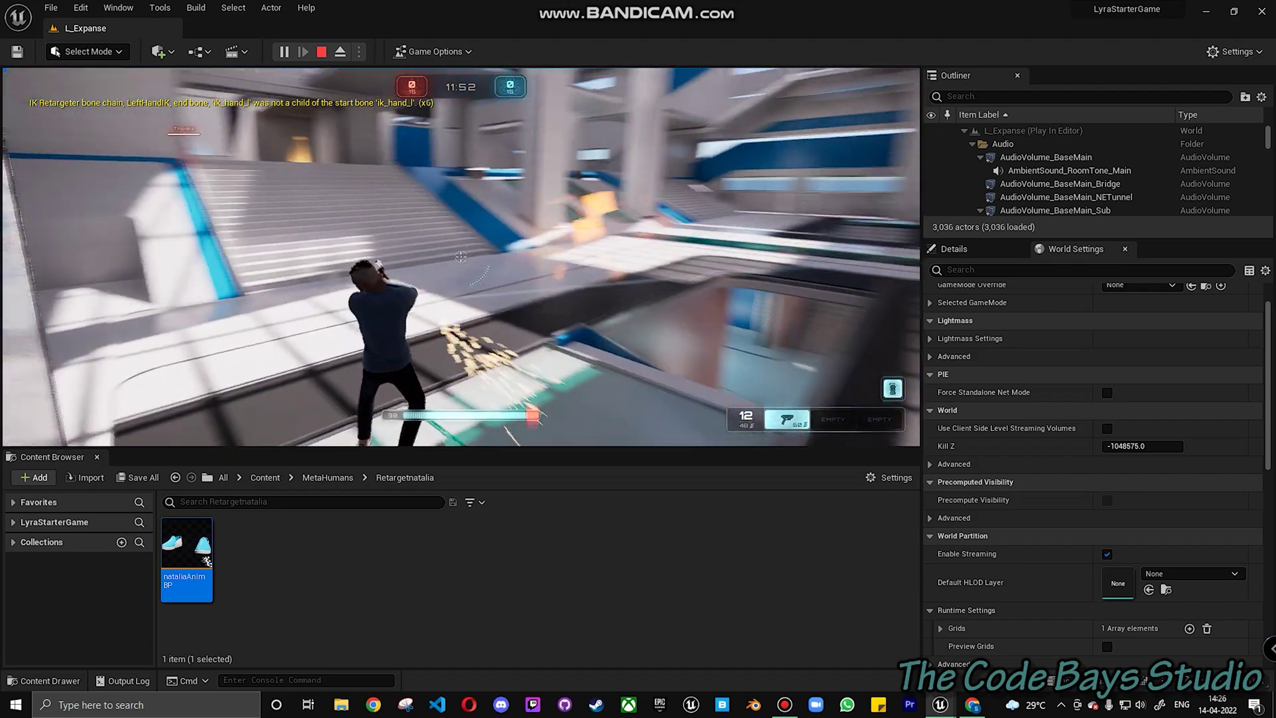
pyautogui.press('w')
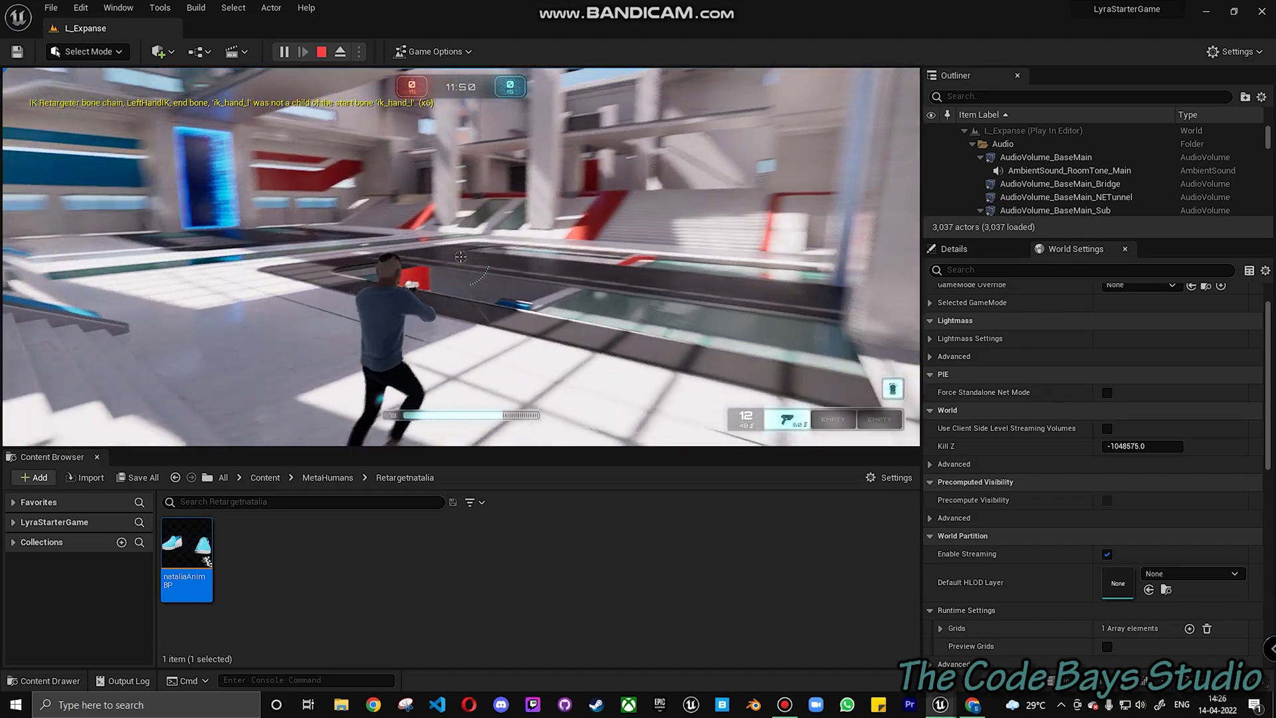
pyautogui.press('w')
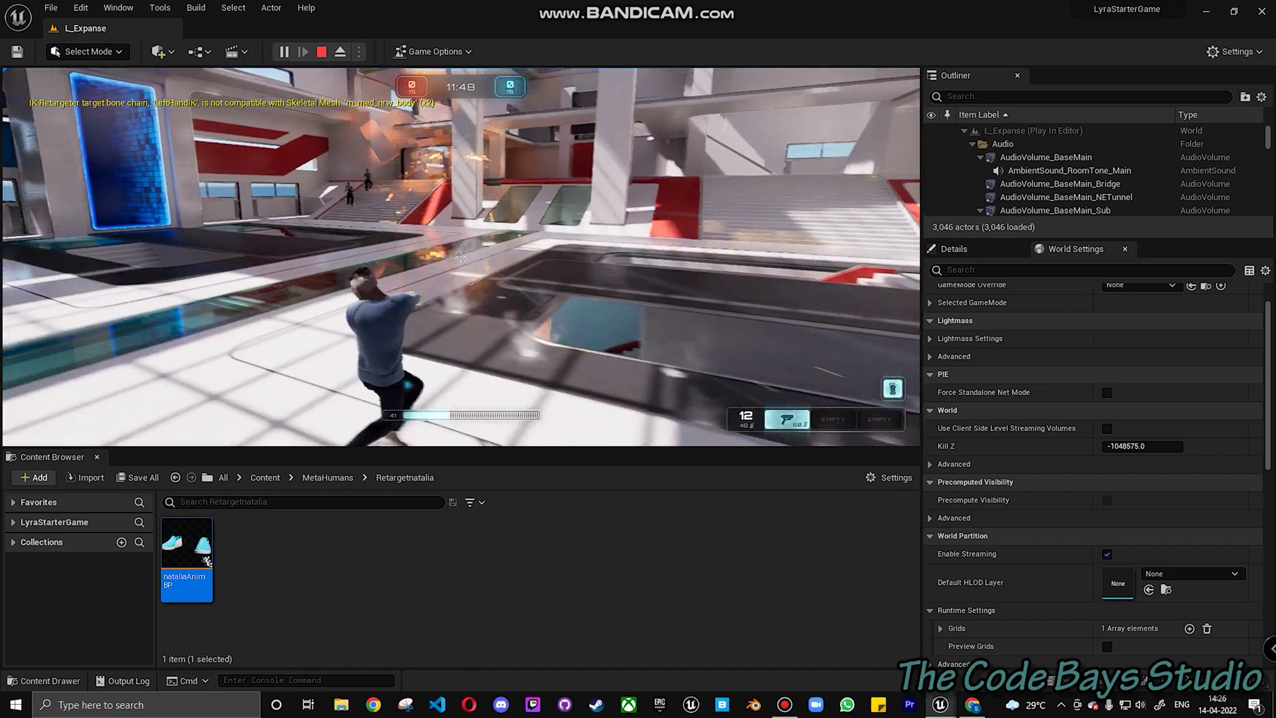
pyautogui.press('w')
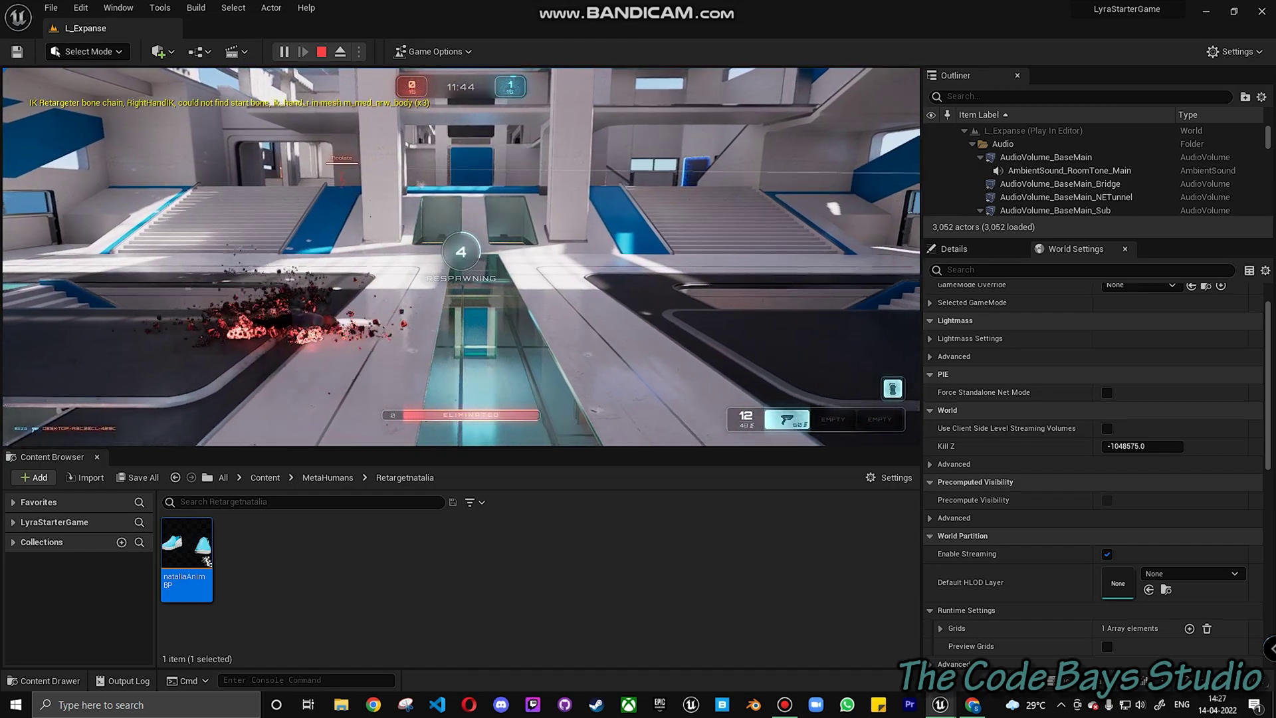
pyautogui.press('Escape')
pyautogui.press('Escape')
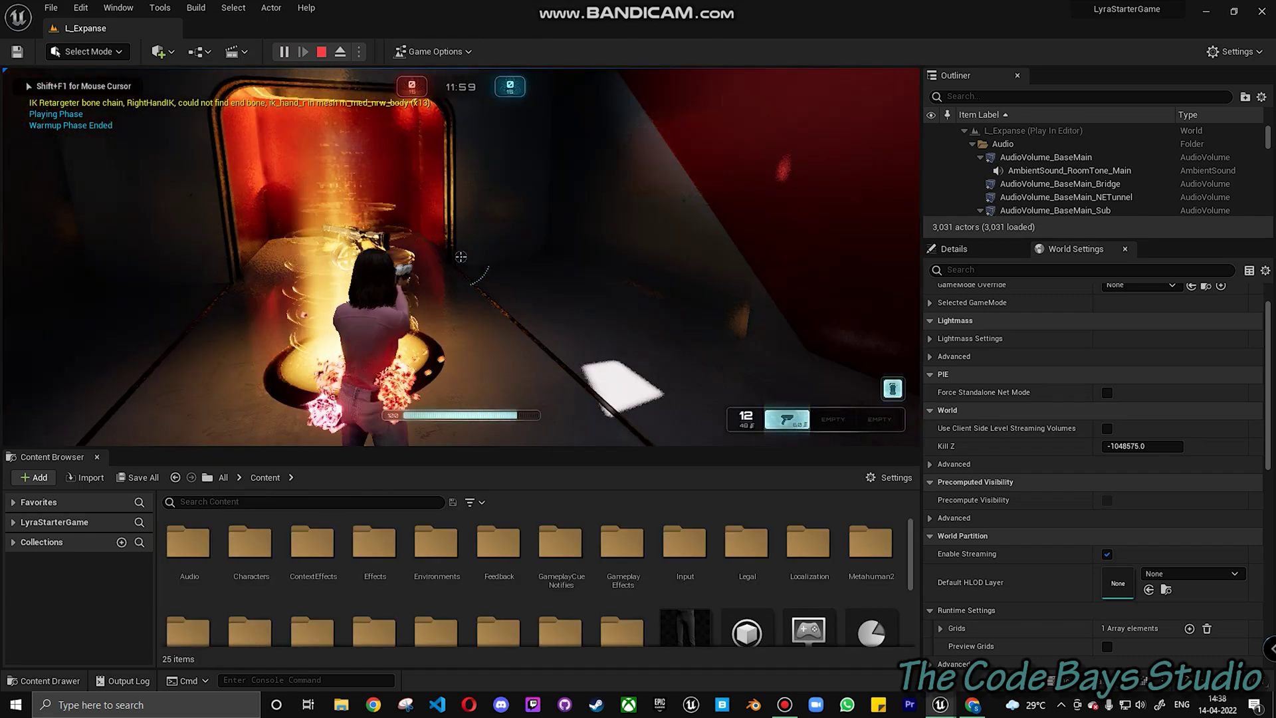
# Run Natalia to the red wall, past the glowing pad and through the blue corridor
pyautogui.press('w')
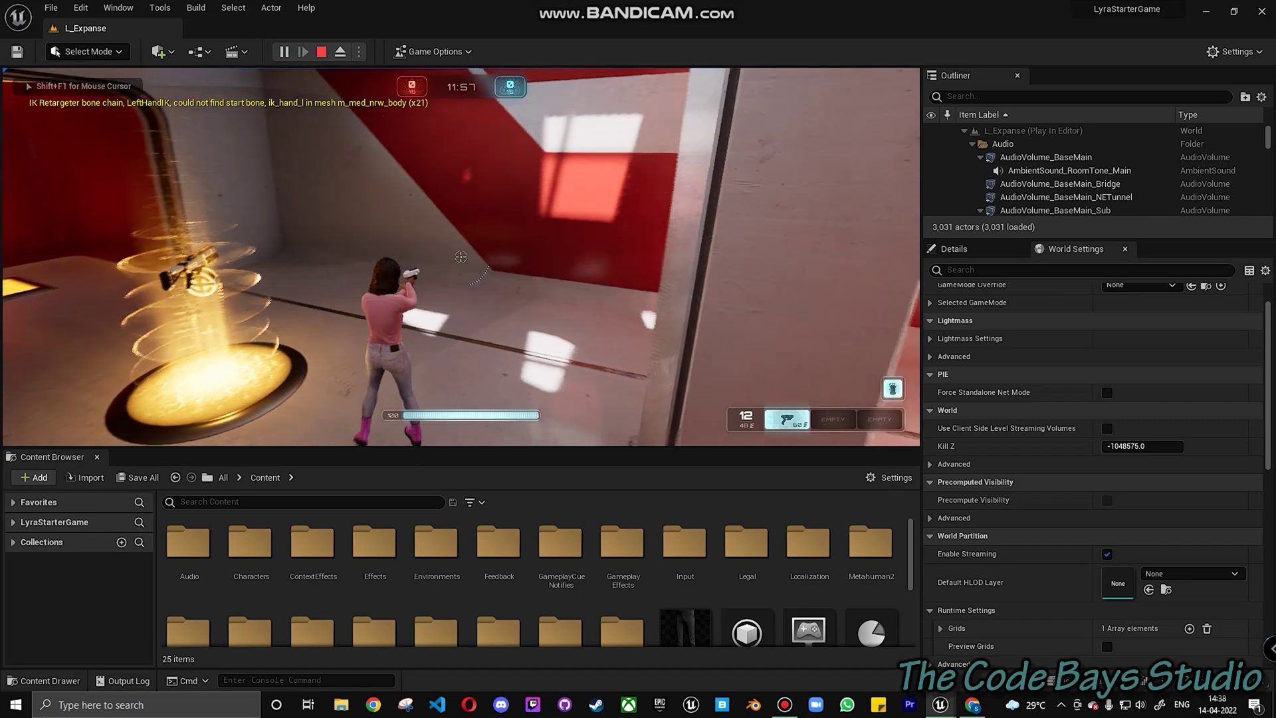
pyautogui.press('w')
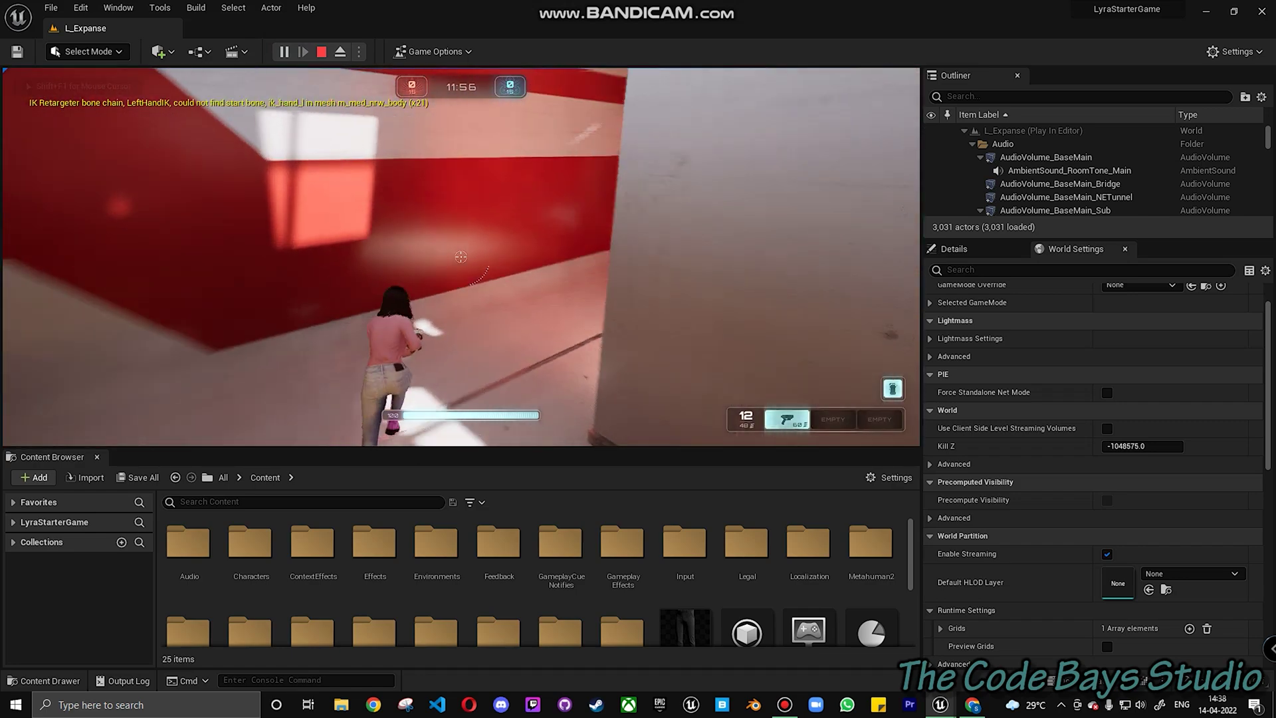
pyautogui.press('w')
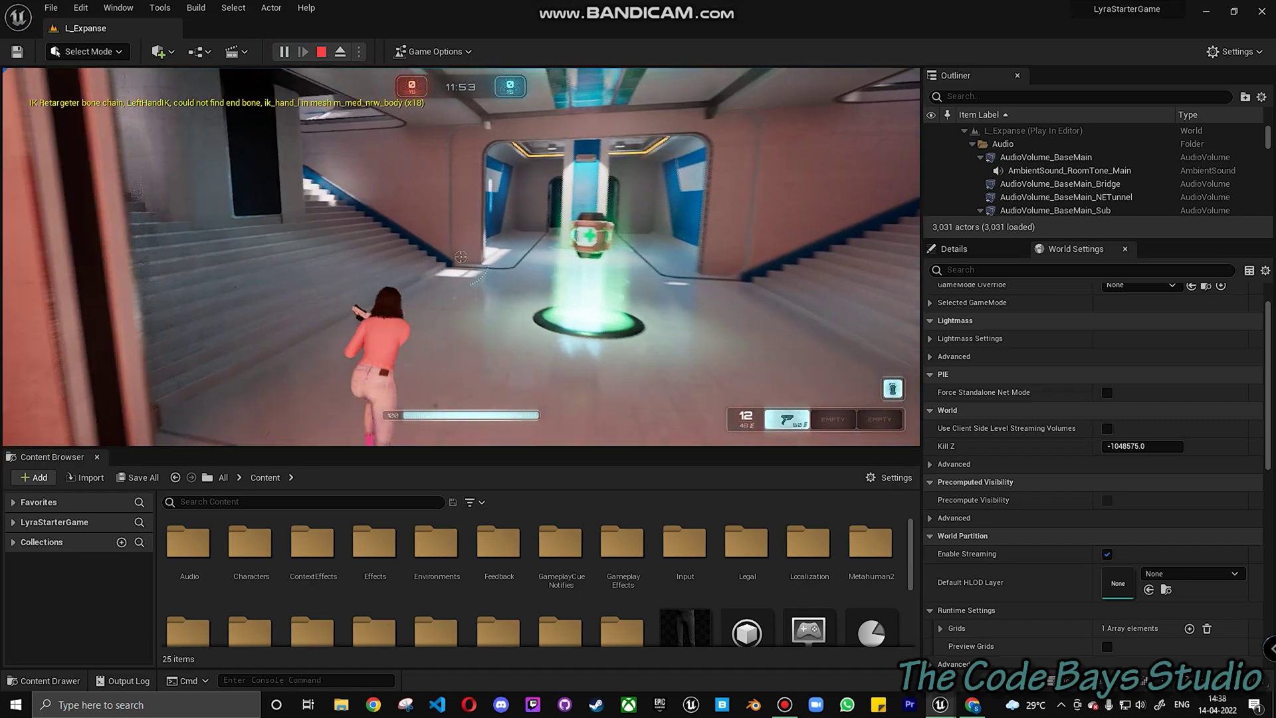
pyautogui.press('w')
pyautogui.press('w')
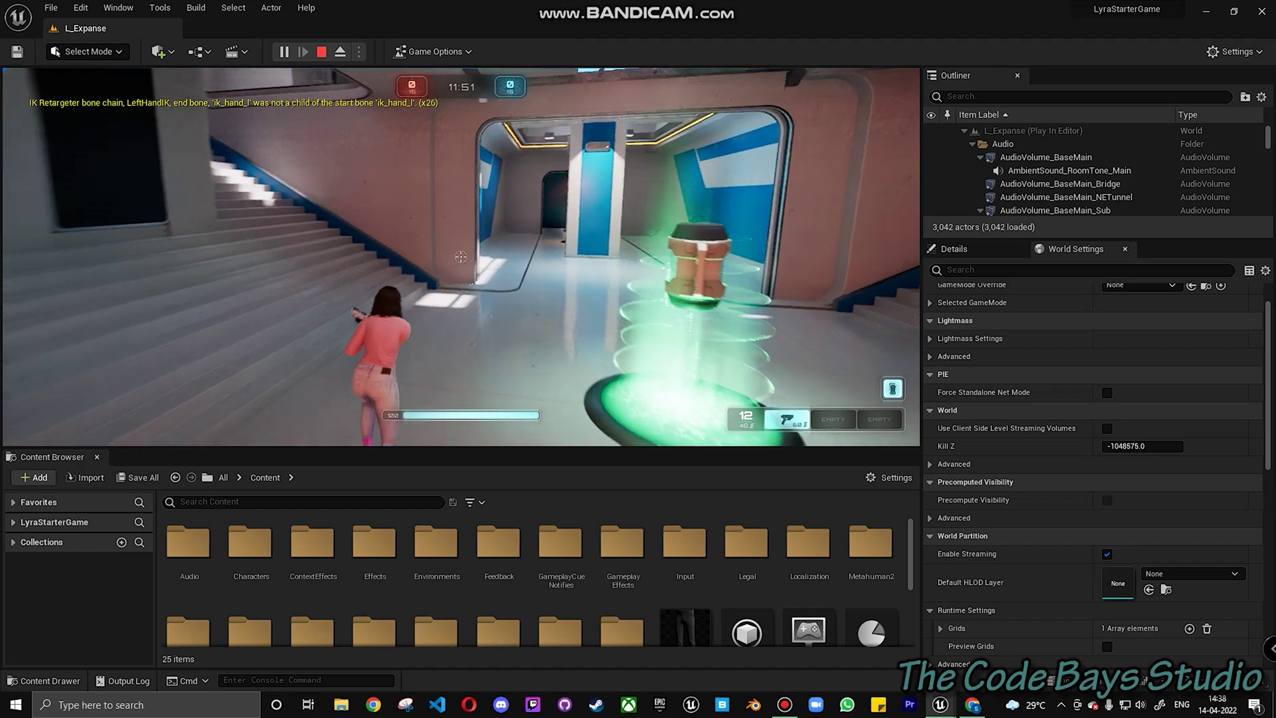
pyautogui.press('w')
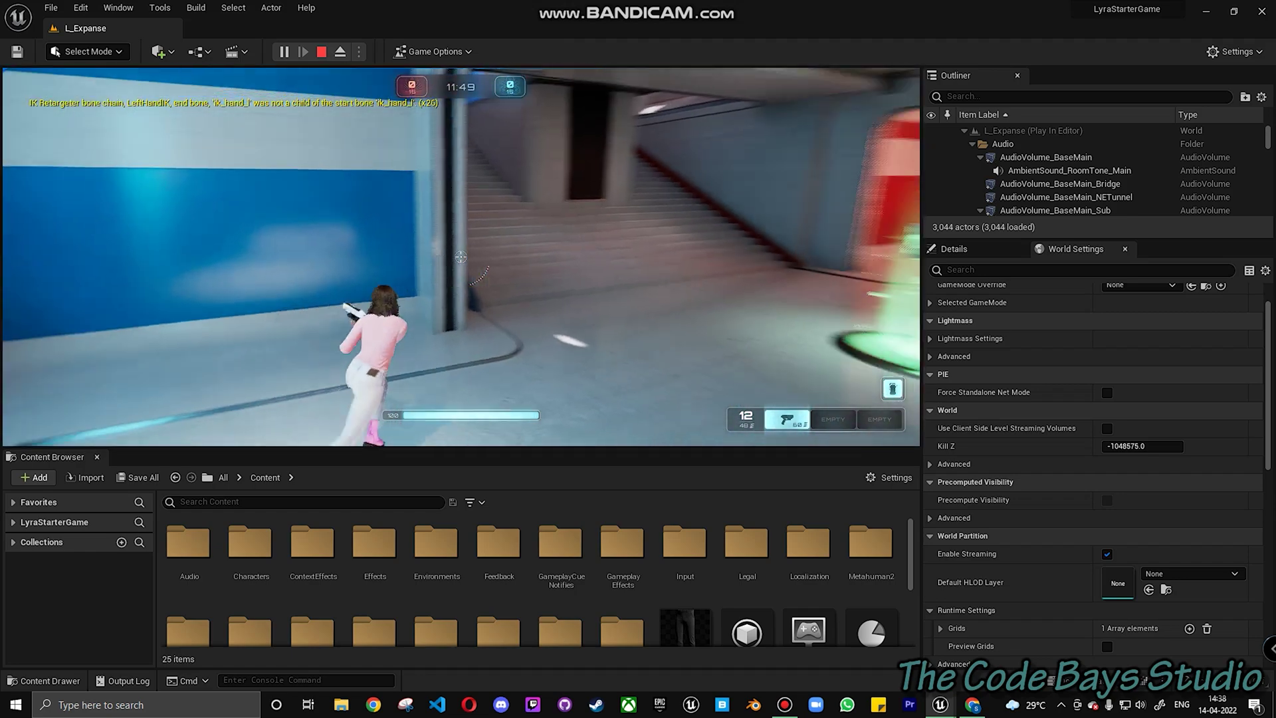
pyautogui.press('w')
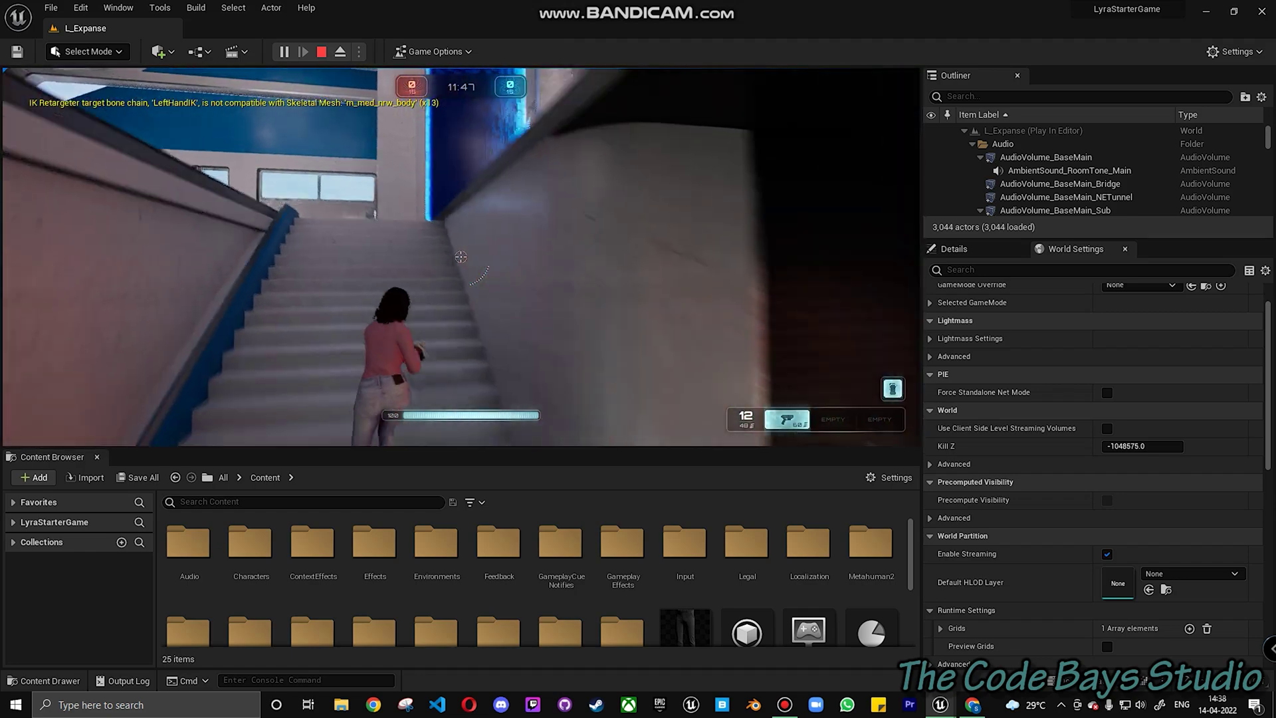
pyautogui.press('w')
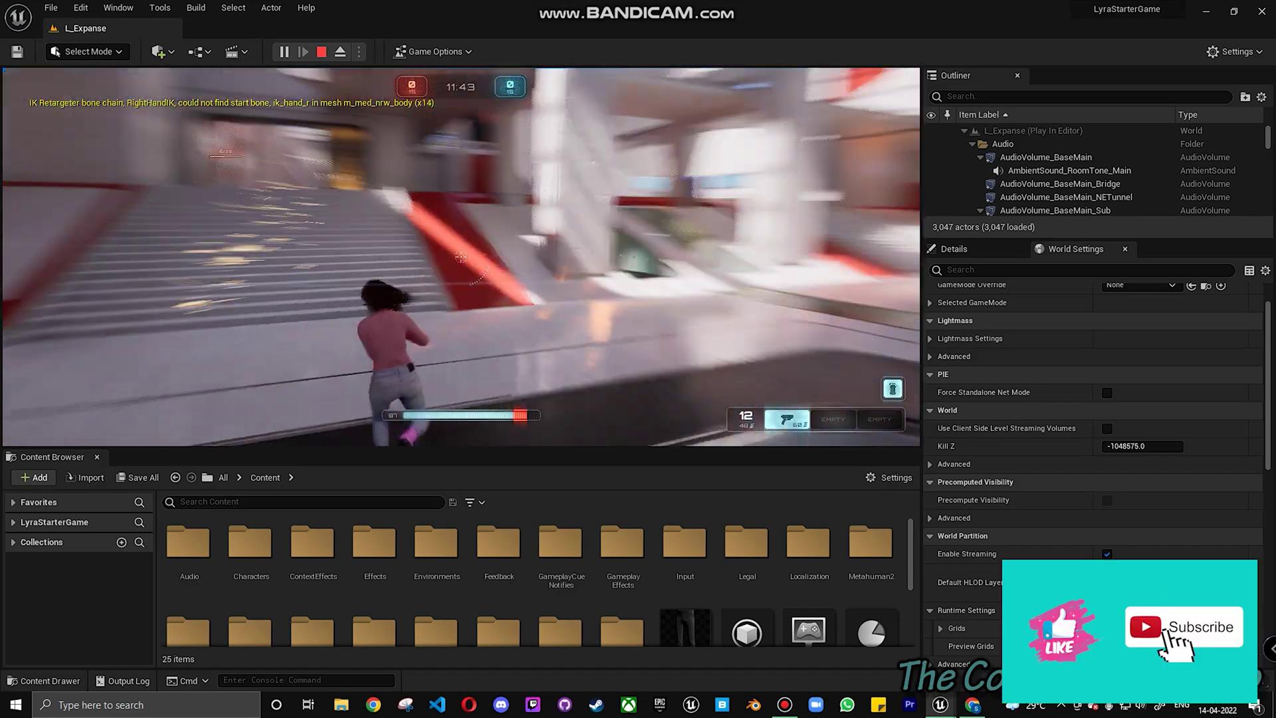
# Run up the staircase, through the teleporter to TeleportCentral, then end the play session
pyautogui.press('w')
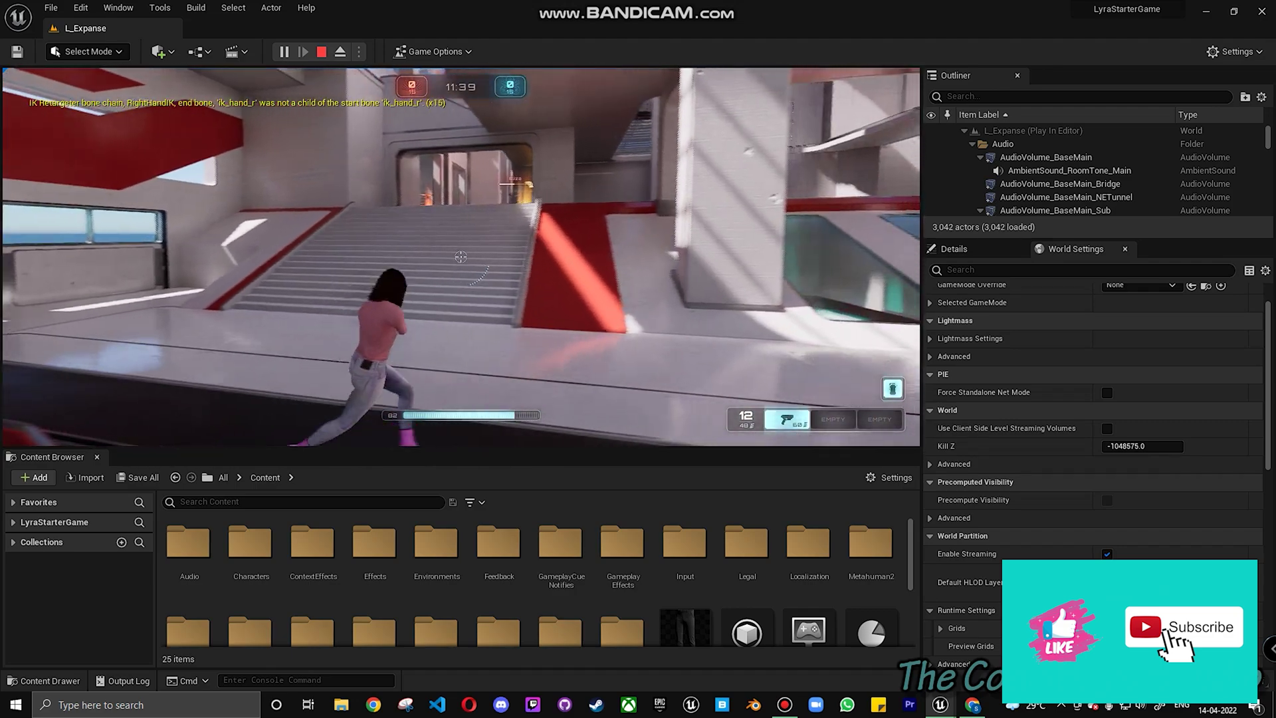
pyautogui.press('w')
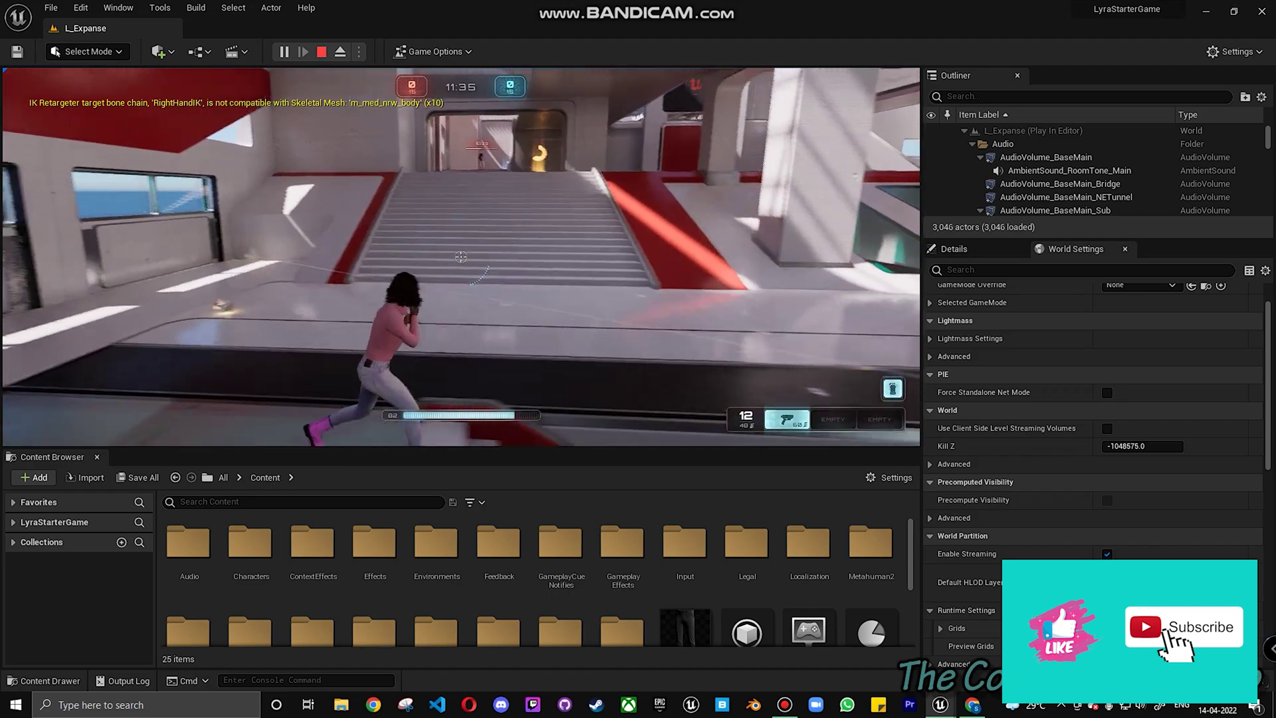
pyautogui.press('w')
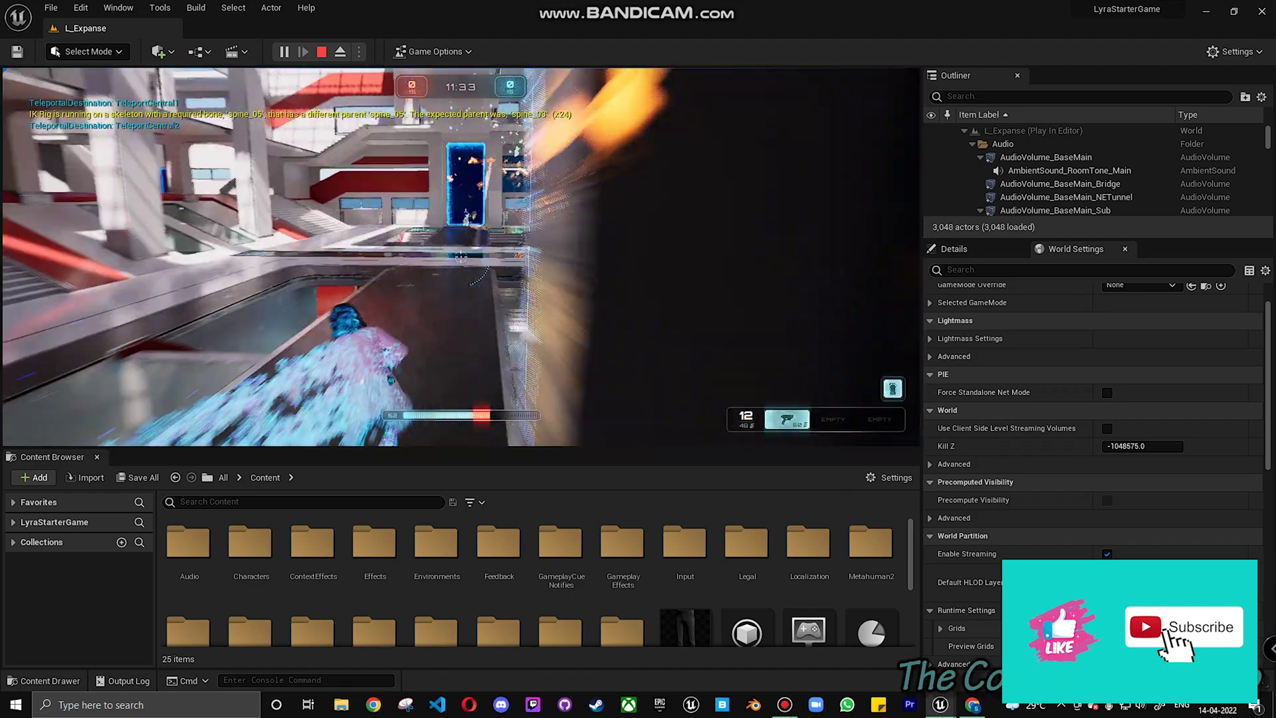
pyautogui.press('w')
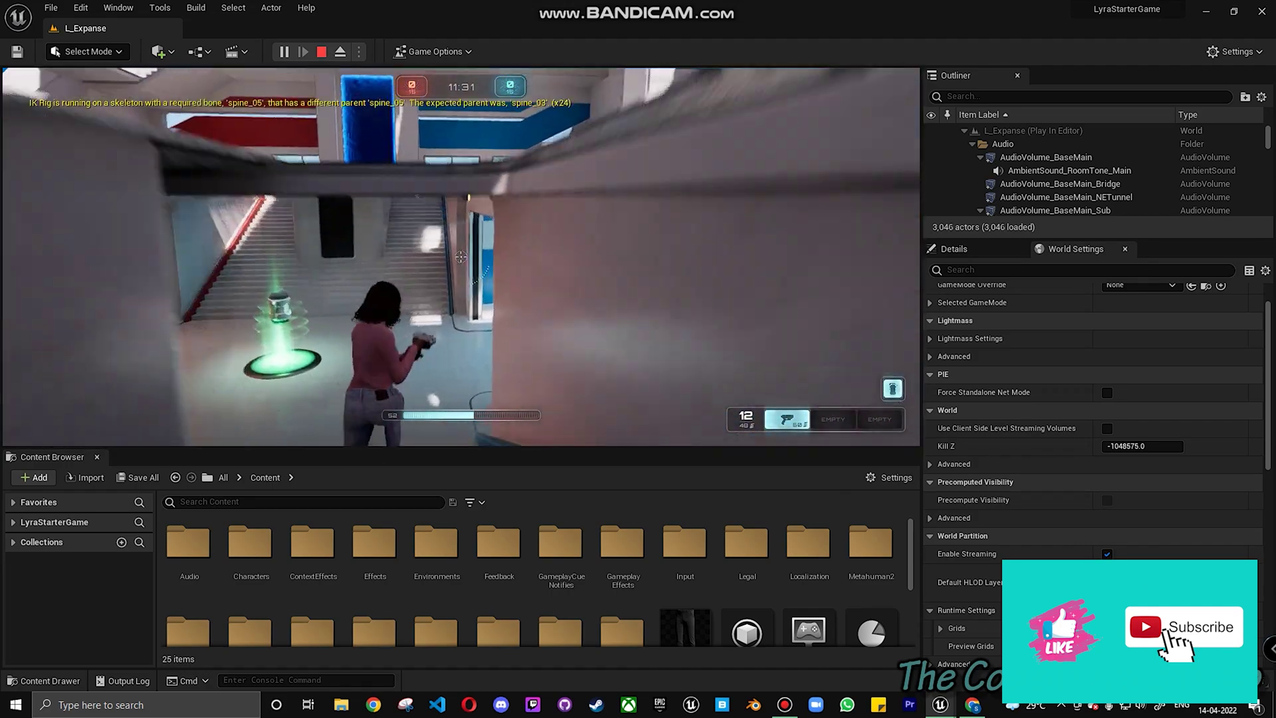
pyautogui.press('w')
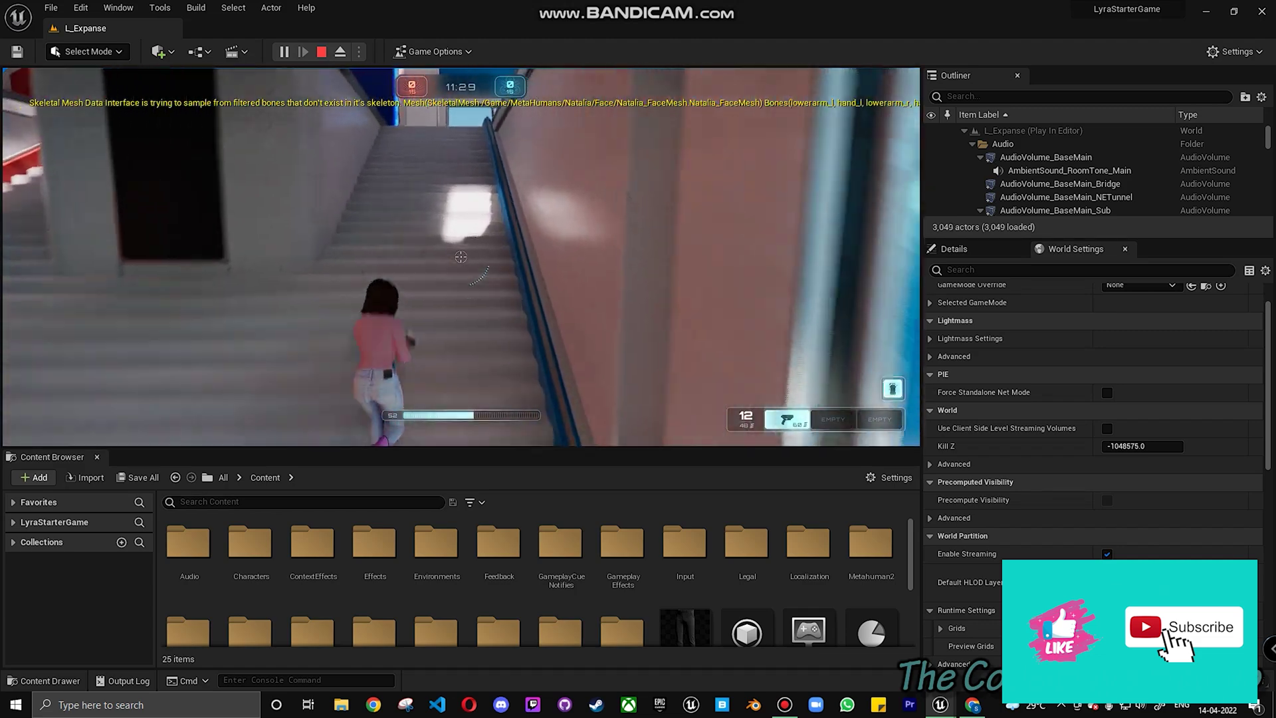
pyautogui.press('w')
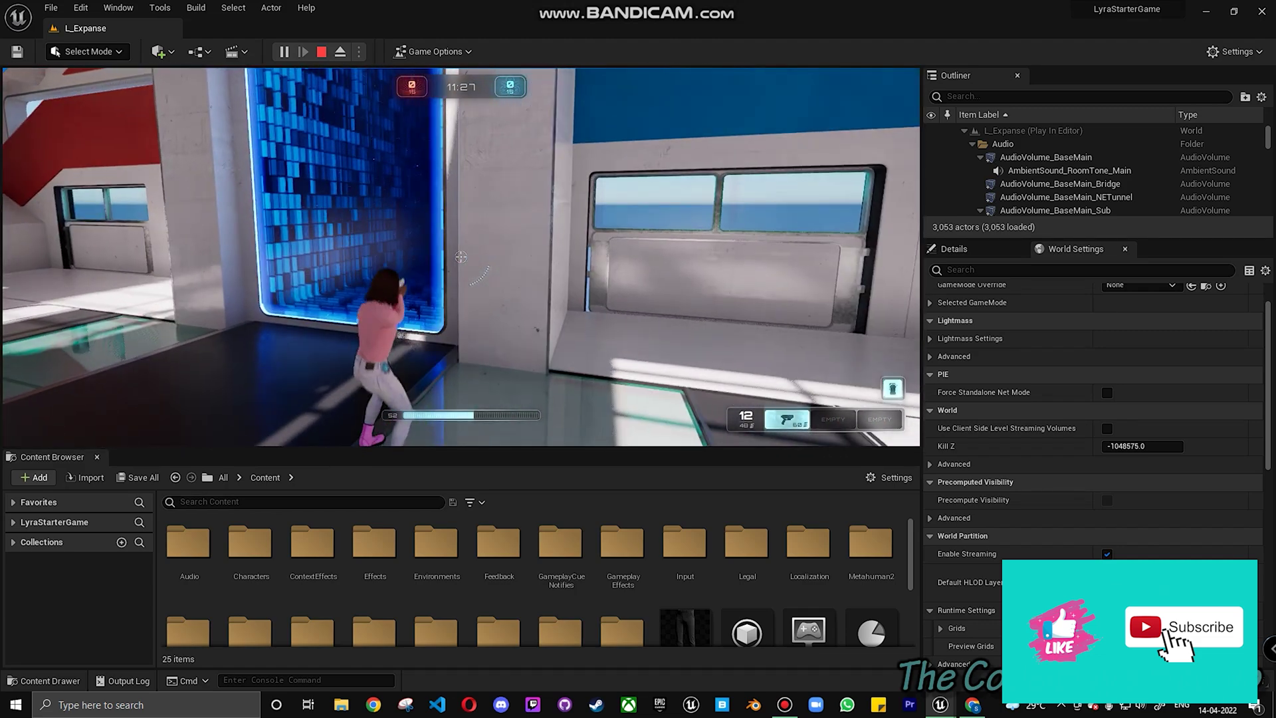
pyautogui.press('Escape')
pyautogui.click(475, 275)
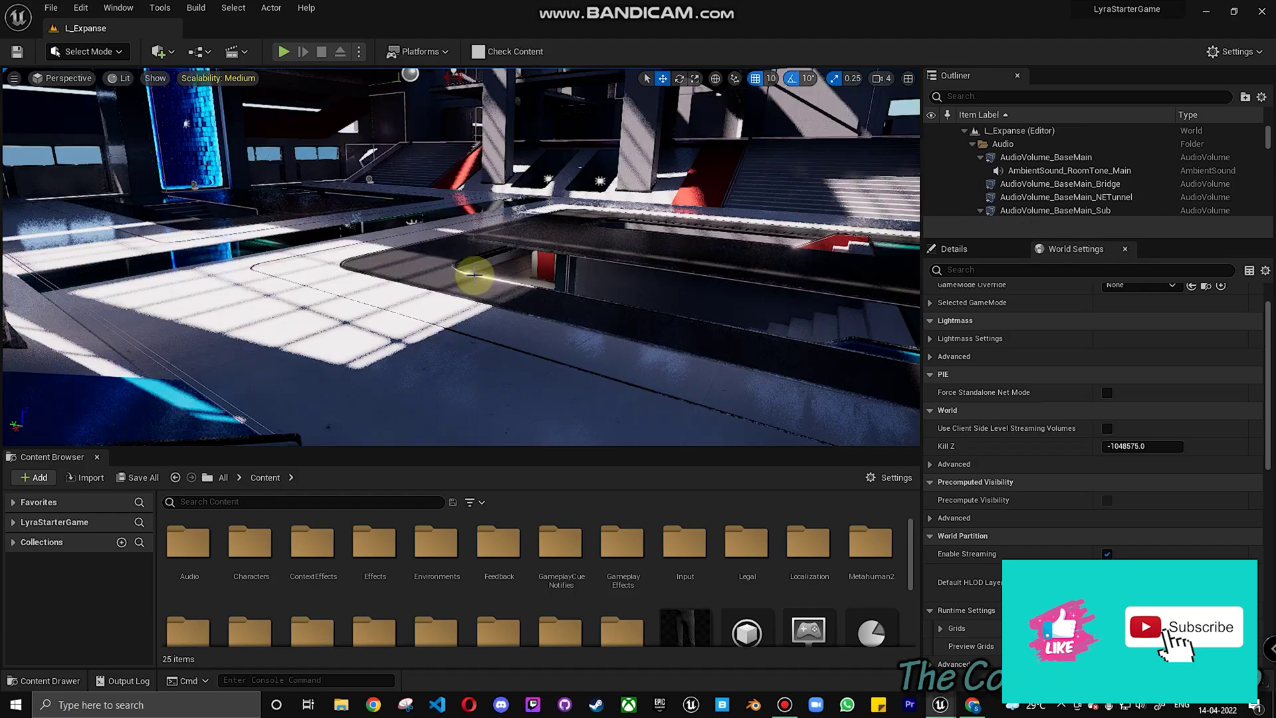